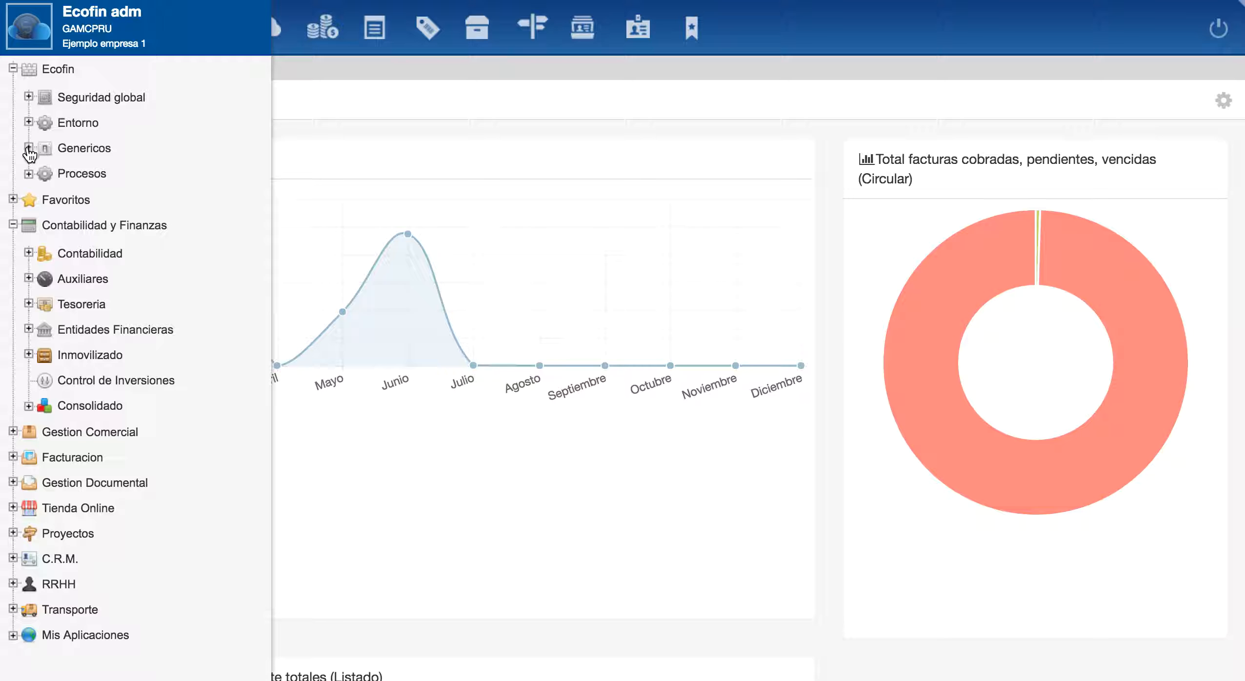
# Start a new record in the group-level Auxiliares list under Genericos.
pyautogui.click(29, 148)
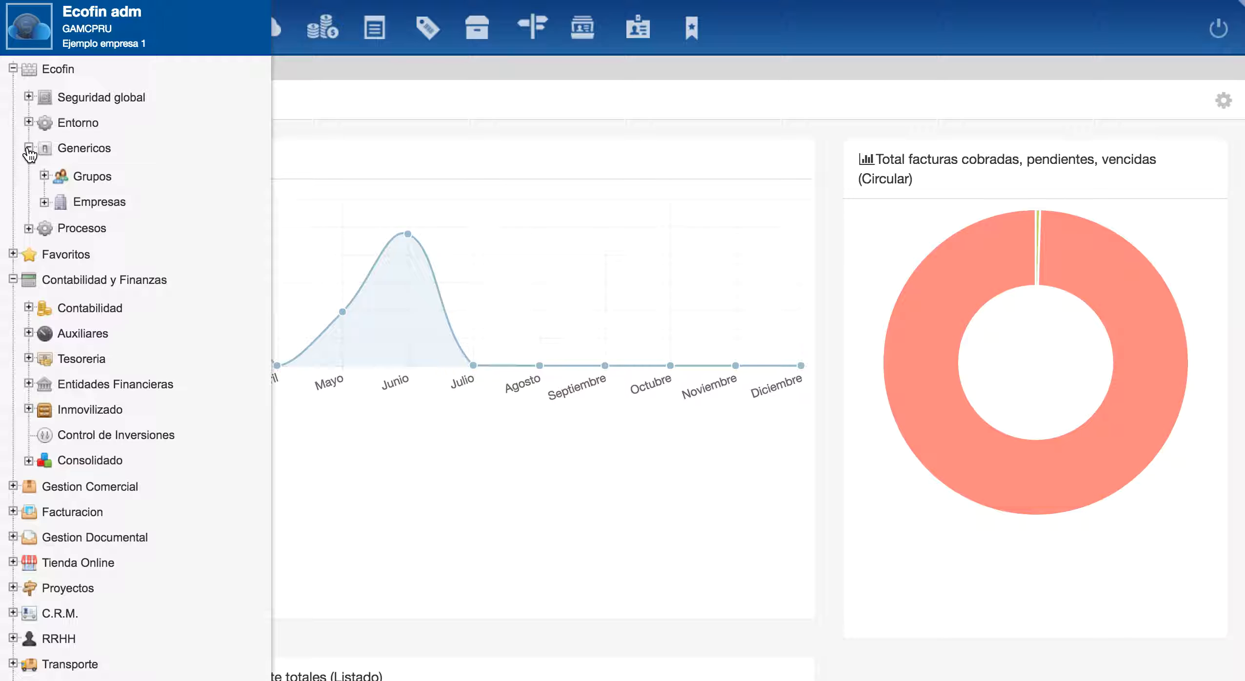
pyautogui.click(44, 175)
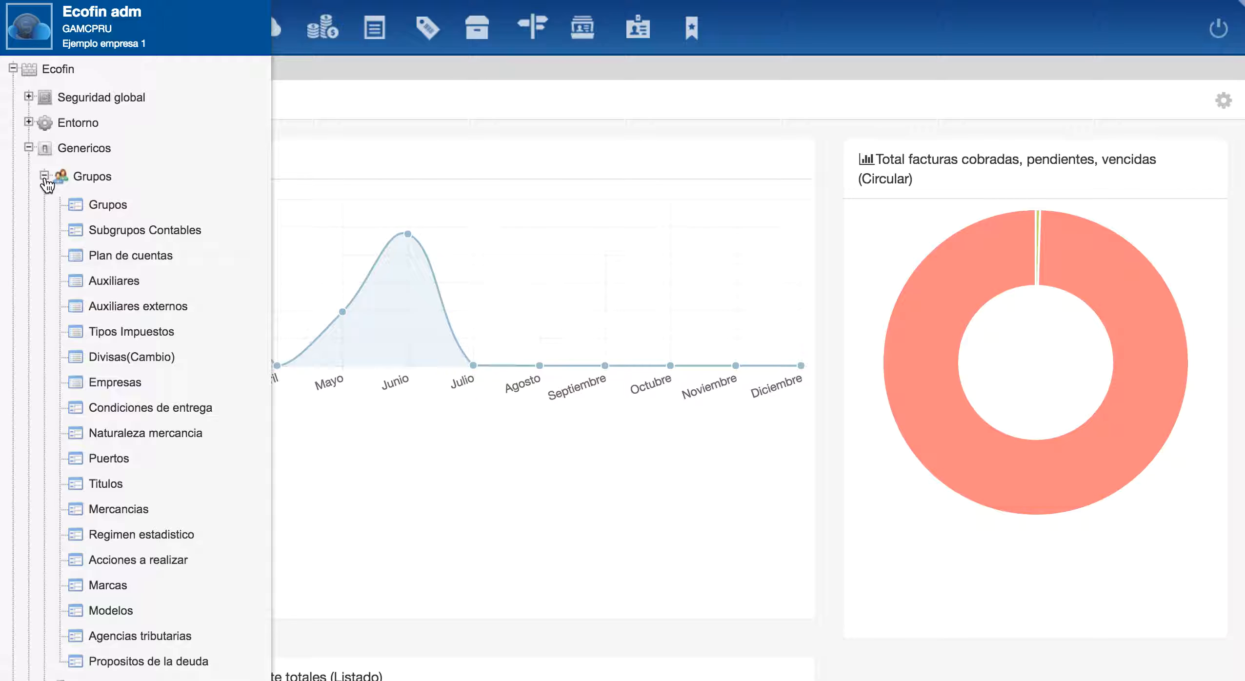
pyautogui.click(107, 282)
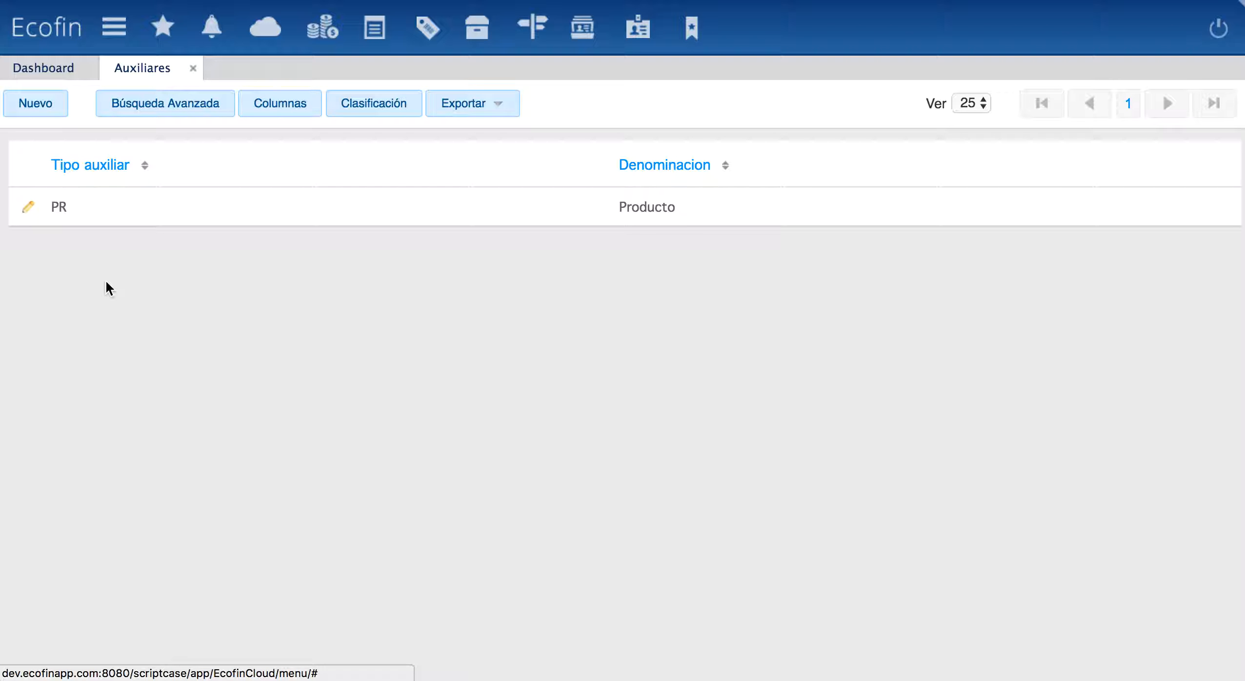
pyautogui.click(35, 103)
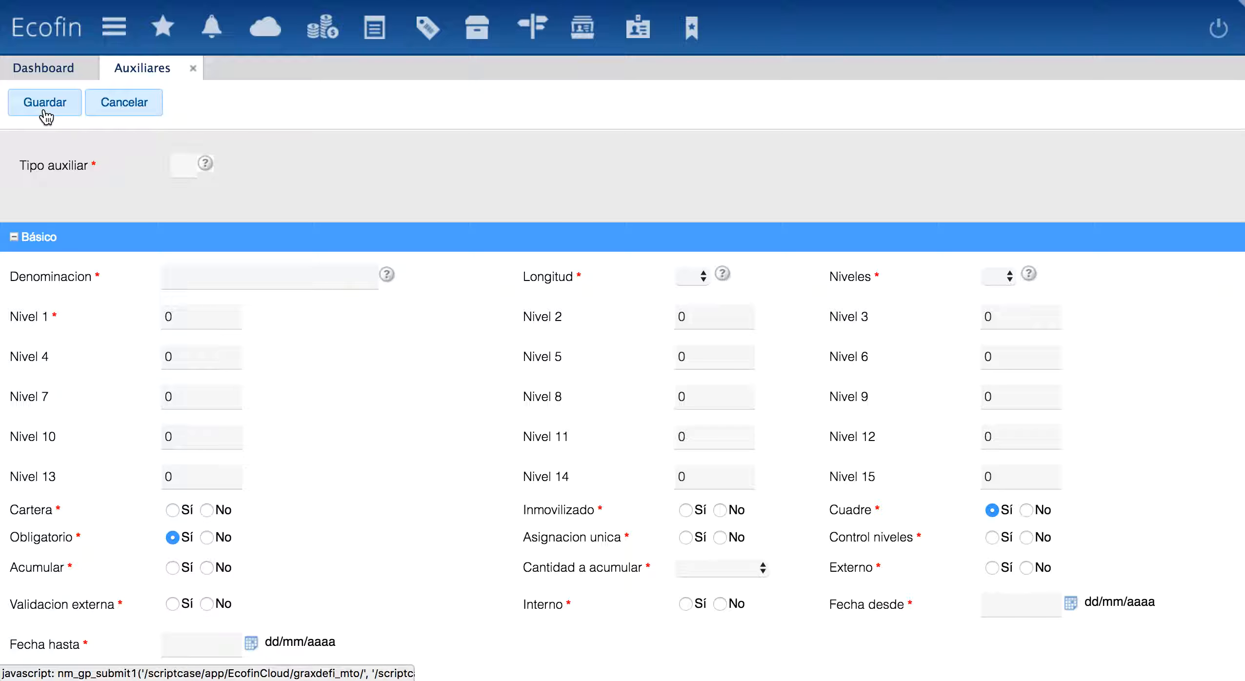
# Enter AP as the Tipo auxiliar and "Cuentas a pagar" as its Denominacion.
pyautogui.click(184, 167)
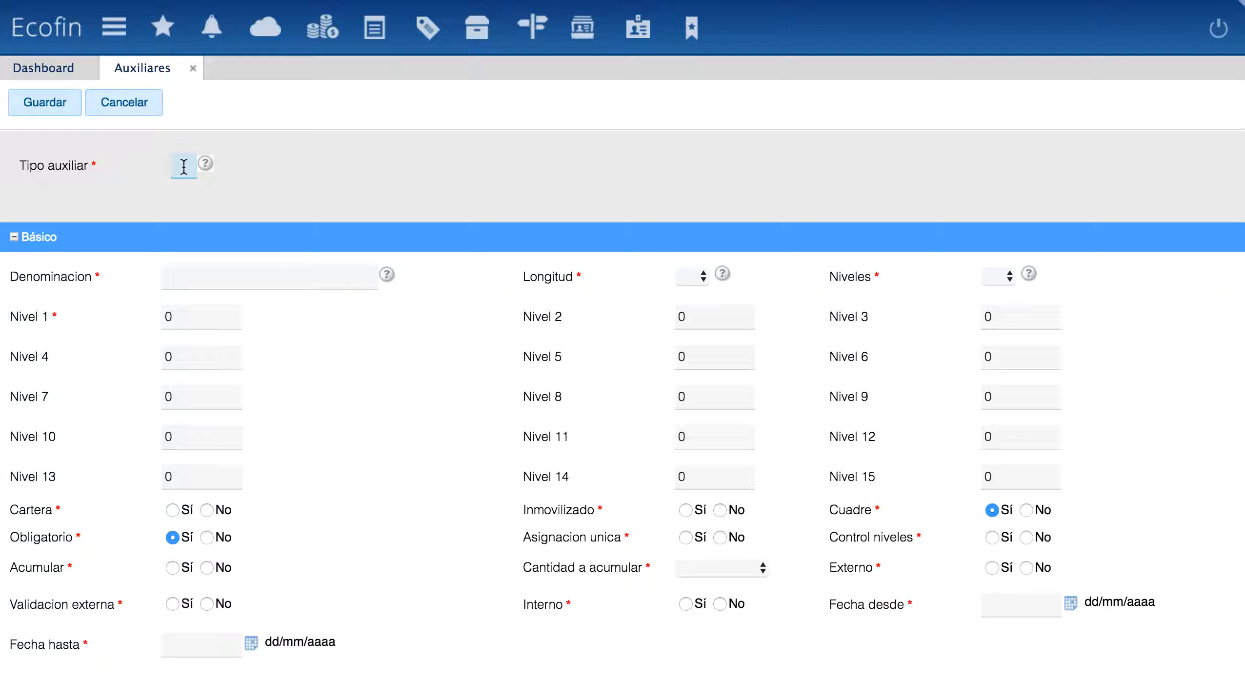
pyautogui.write('AP')
pyautogui.click(201, 282)
pyautogui.write('Cue')
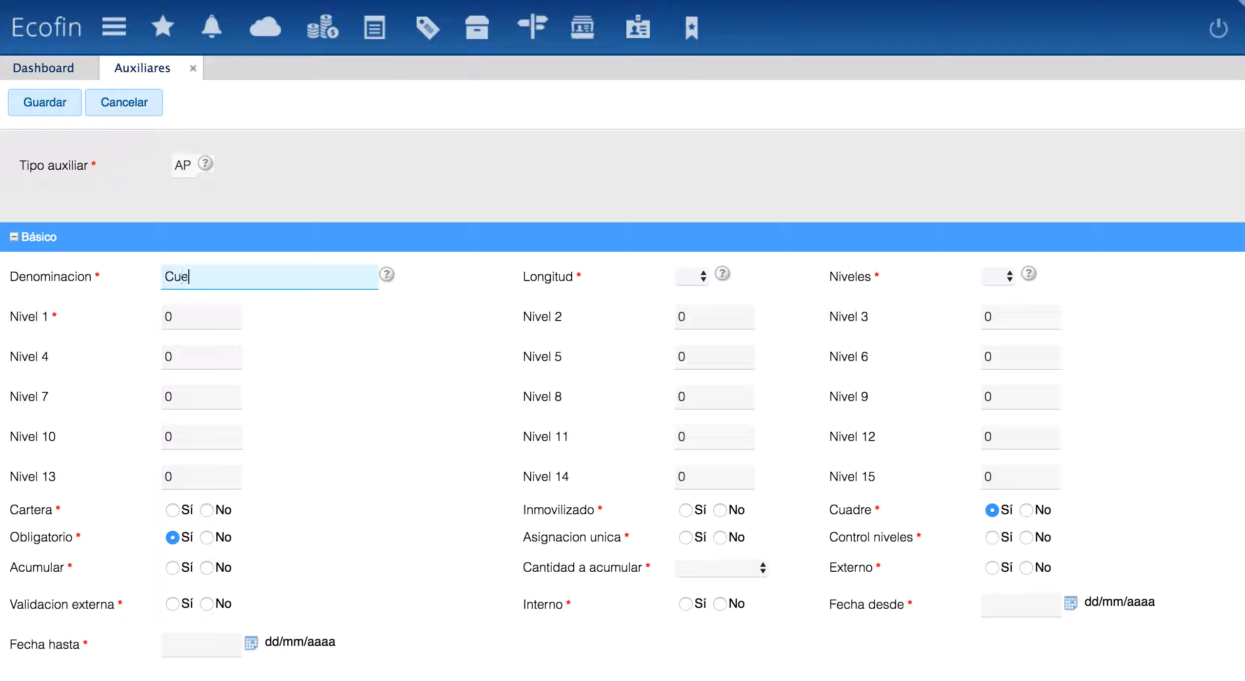
pyautogui.write('ntas a pagar')
# Set Longitud to 08 and Niveles to 02, with Nivel 1 as 3 and Nivel 2 as 8.
pyautogui.click(702, 277)
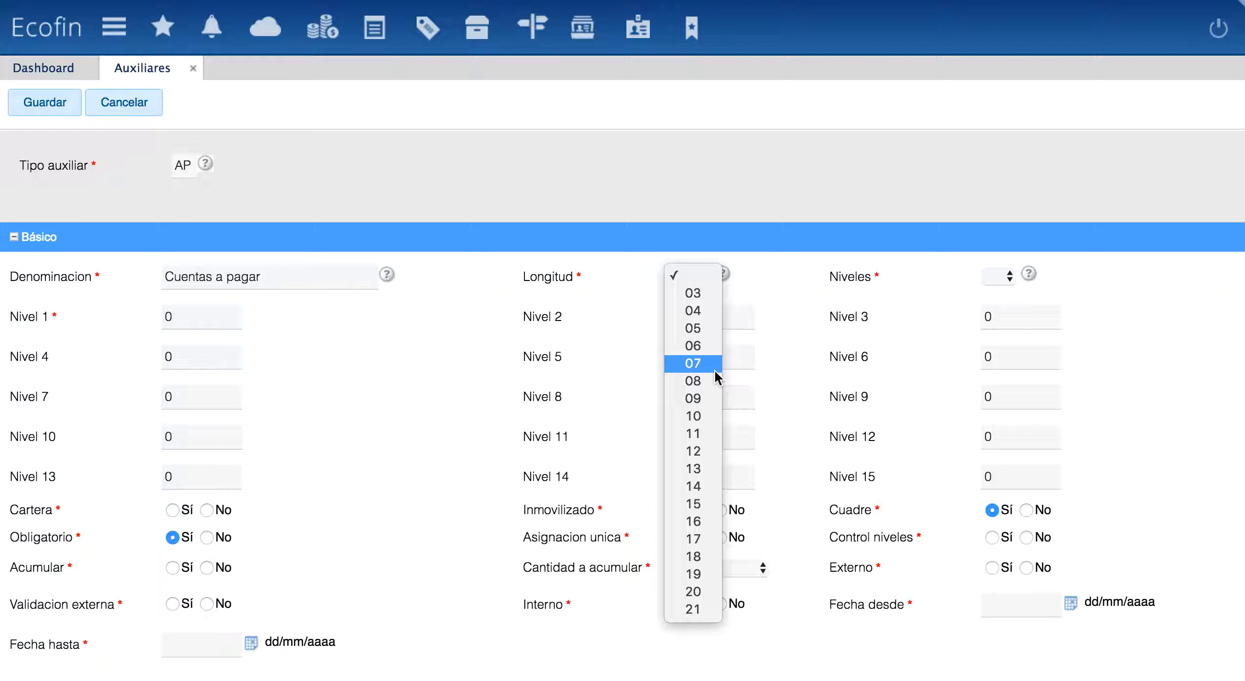
pyautogui.click(713, 387)
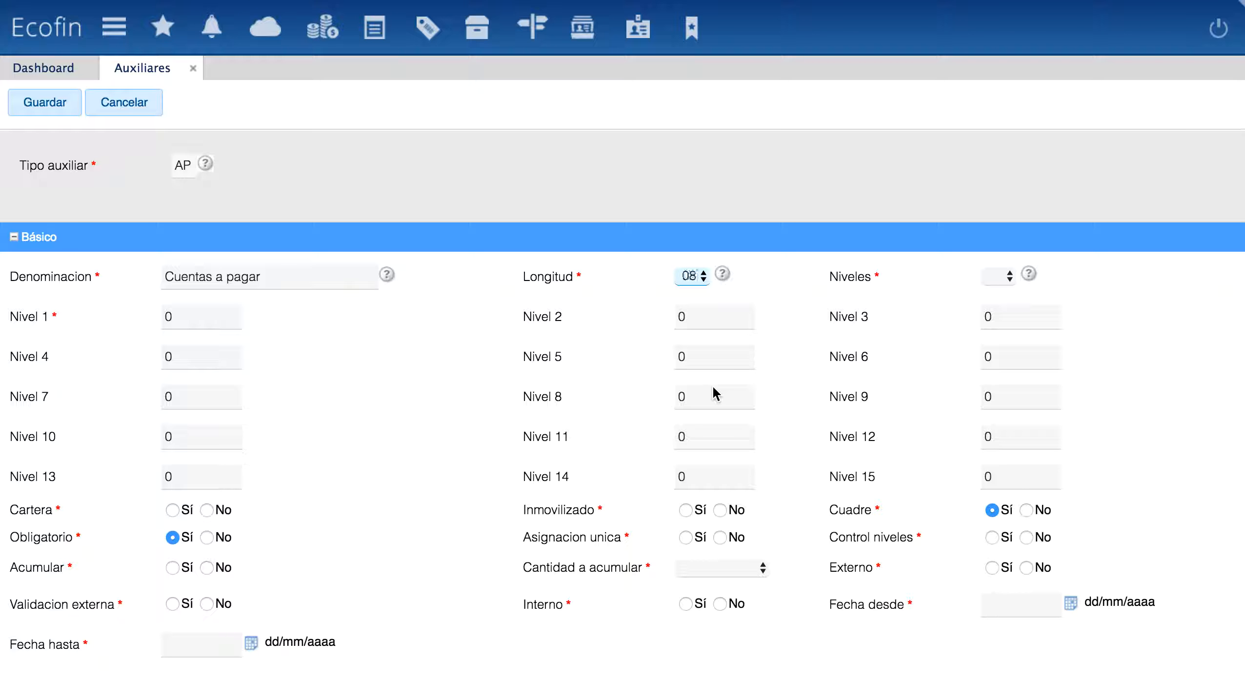
pyautogui.click(1001, 277)
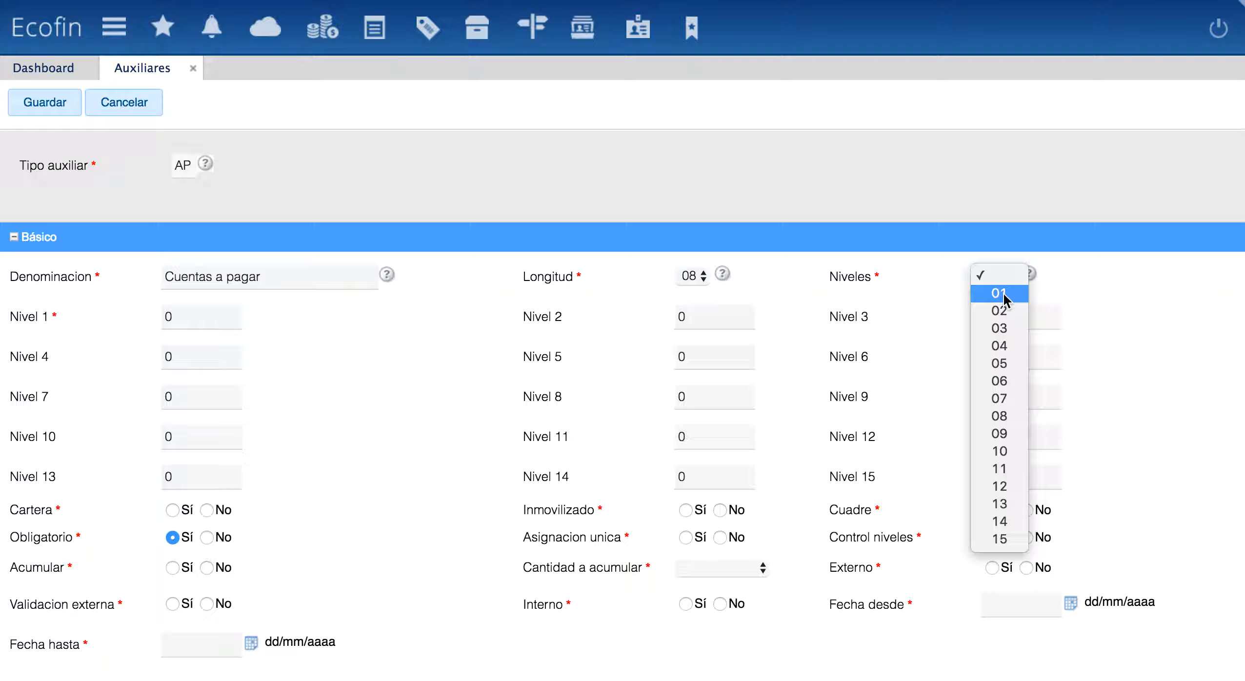
pyautogui.click(1004, 309)
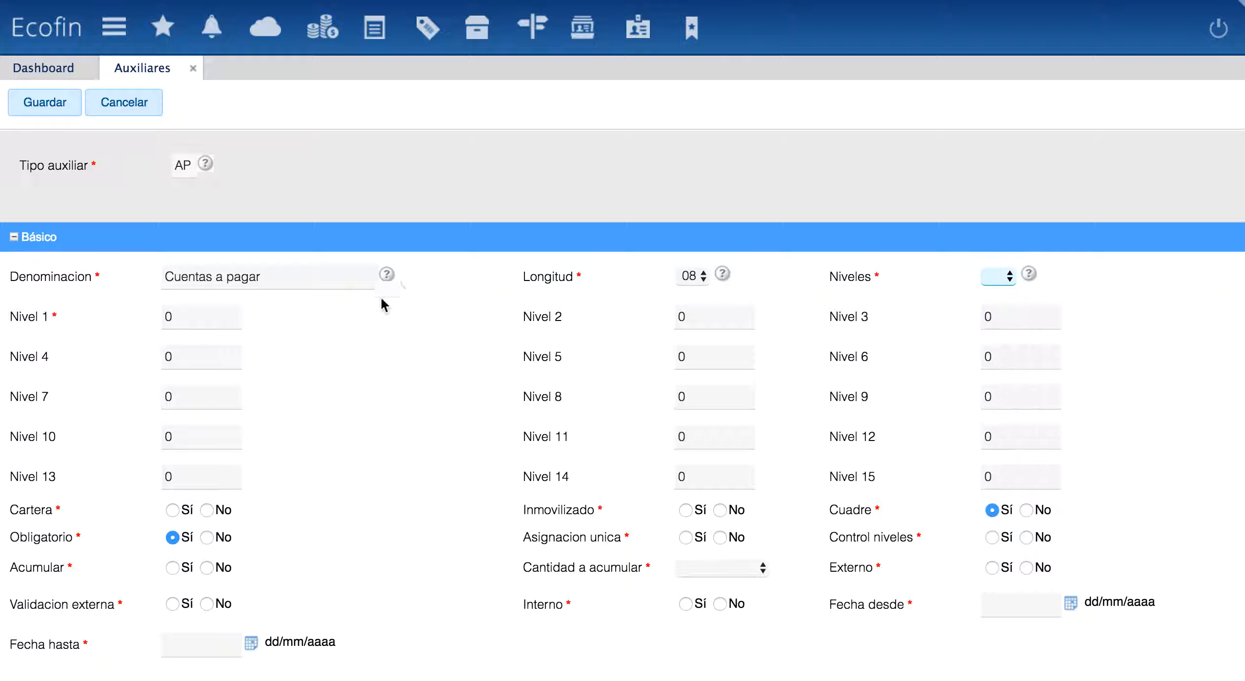
pyautogui.click(187, 309)
pyautogui.write('3')
pyautogui.click(706, 323)
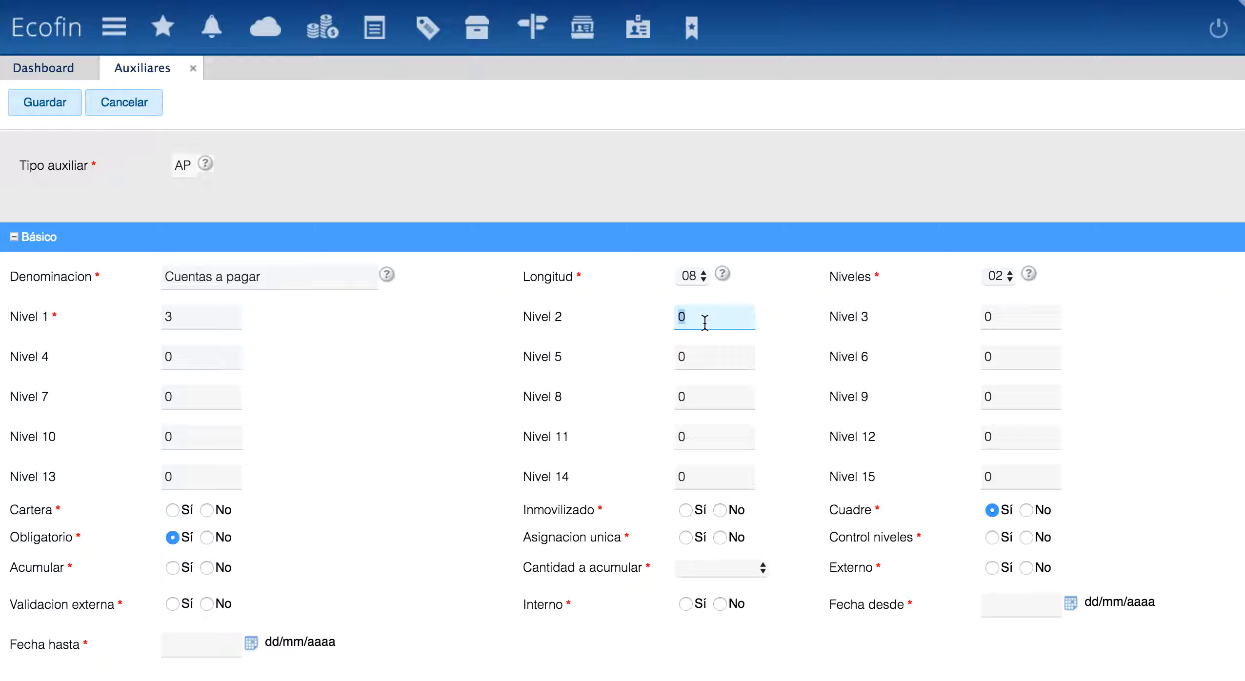
pyautogui.press('BackSpace')
pyautogui.write('8')
# Set Cartera, Control niveles and Acumular to Sí, and Inmovilizado and Asignacion unica to No.
pyautogui.click(174, 510)
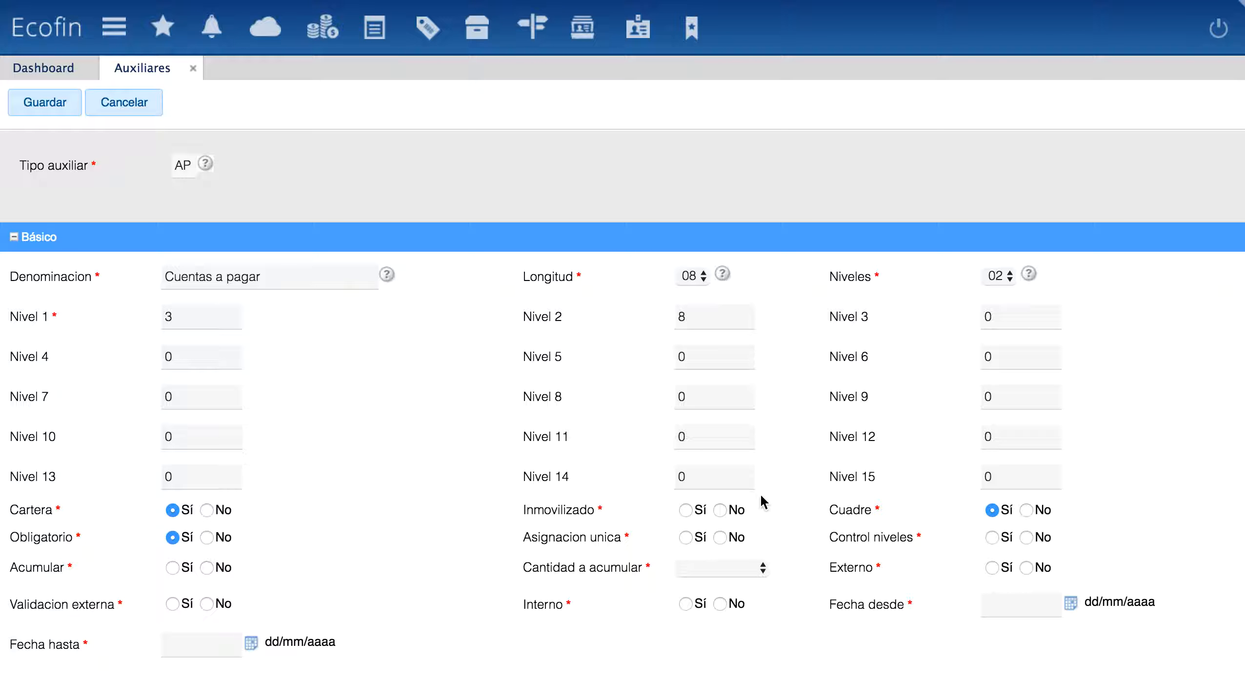
pyautogui.click(722, 510)
pyautogui.click(720, 537)
pyautogui.click(992, 537)
pyautogui.click(172, 567)
# Set Cantidad a acumular to 1 - Importe, Externo and Validacion externa to No, and Interno to Sí.
pyautogui.click(715, 574)
pyautogui.click(730, 602)
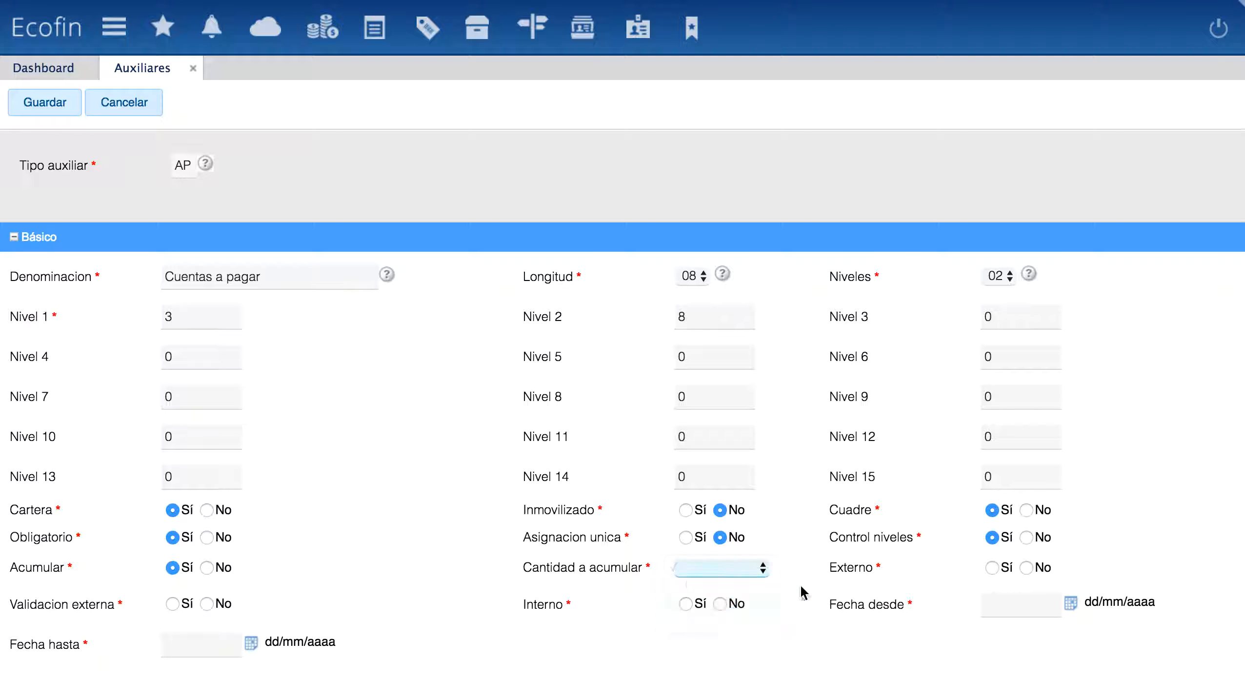
pyautogui.click(1025, 567)
pyautogui.click(168, 601)
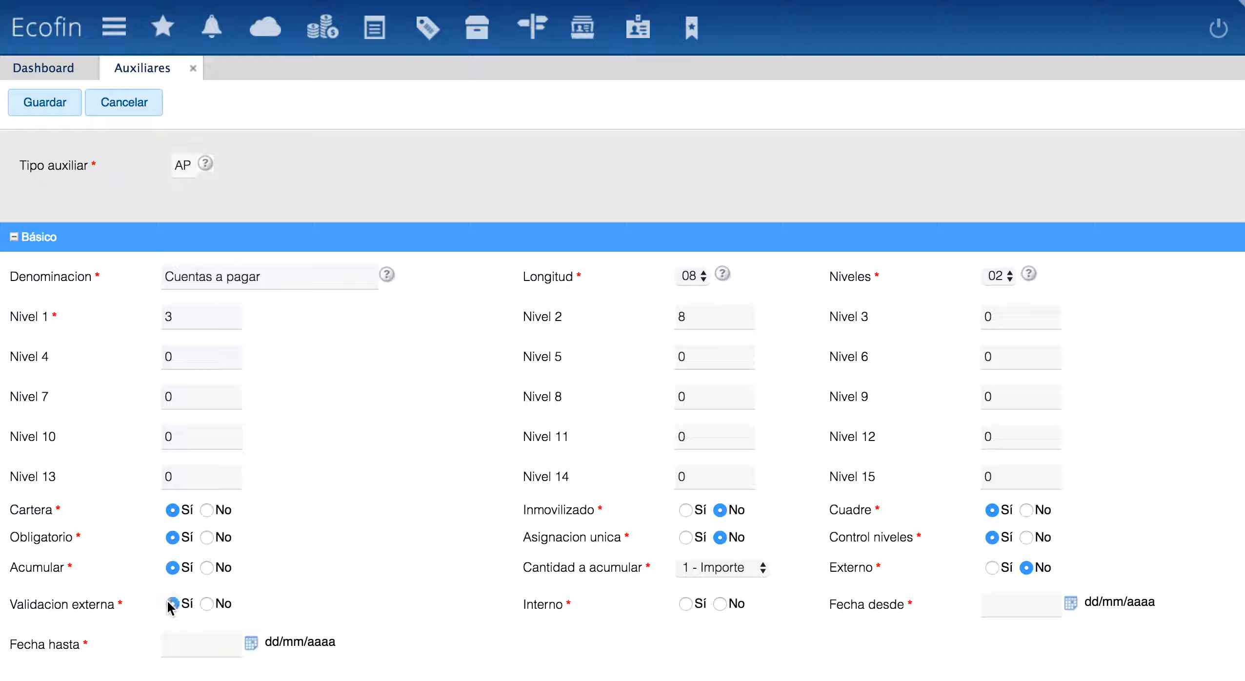
pyautogui.click(209, 603)
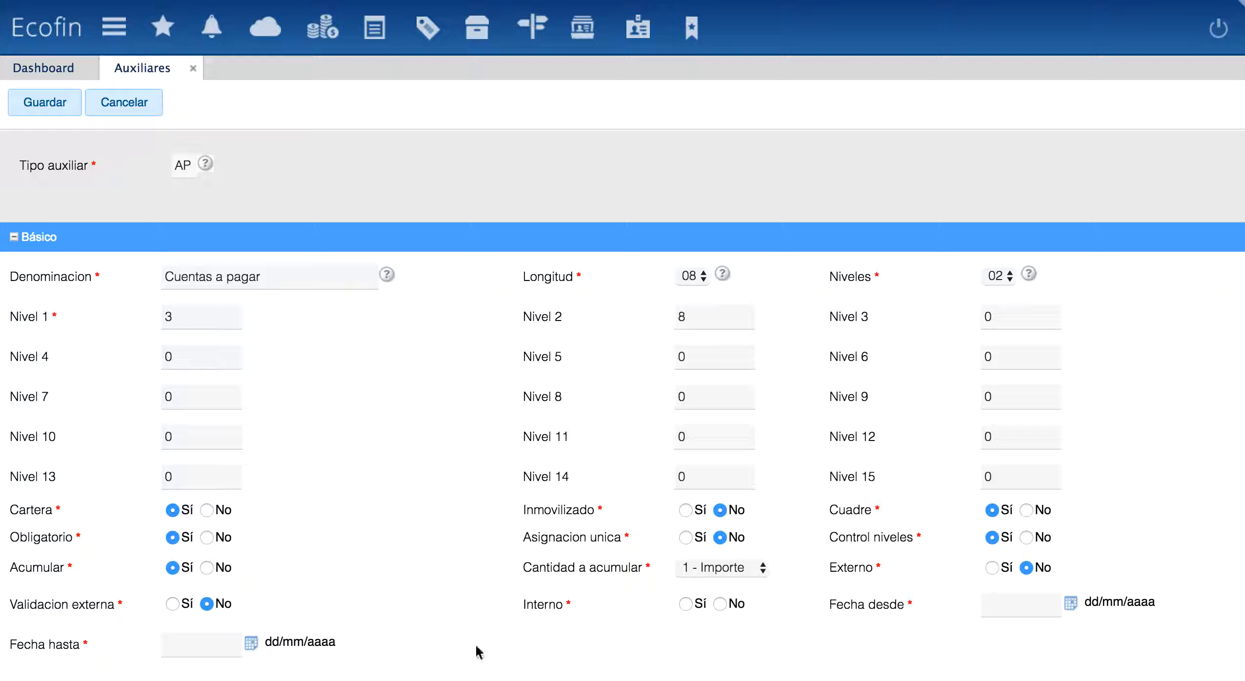
pyautogui.click(685, 603)
# Set Fecha desde to 01/01/2016 and Fecha hasta to 31/12/9999, then save the auxiliary type and close Auxiliares.
pyautogui.click(1072, 604)
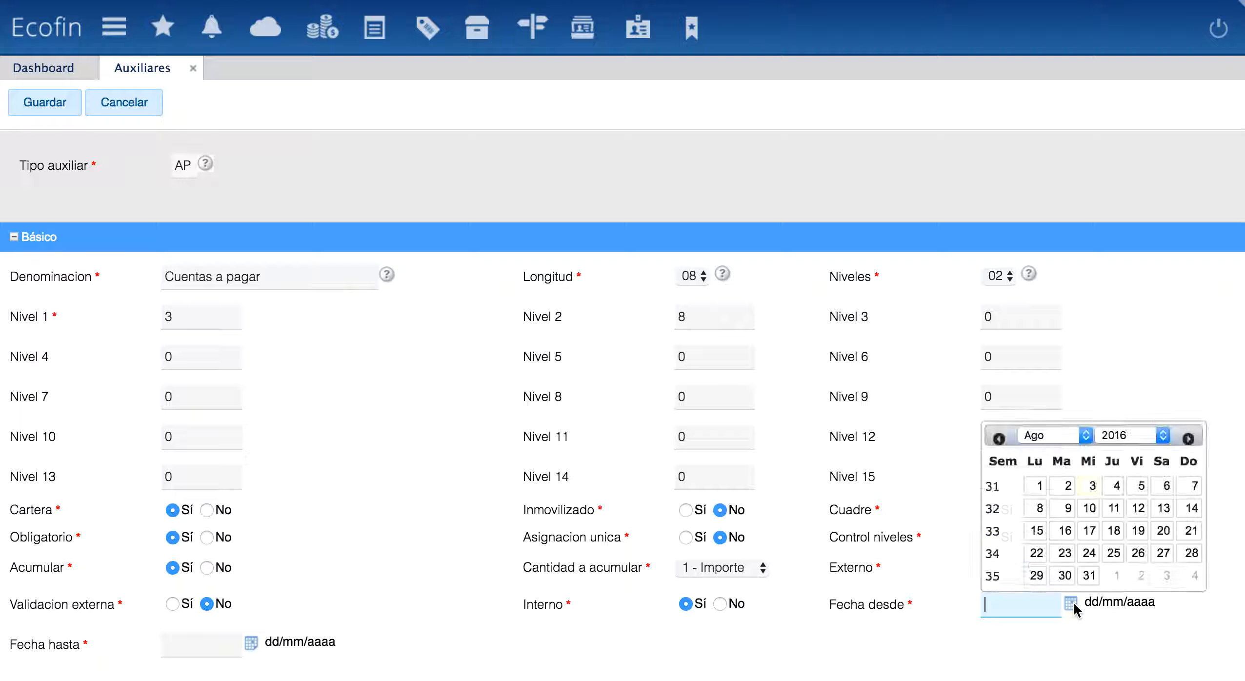
pyautogui.click(1066, 438)
pyautogui.click(1056, 324)
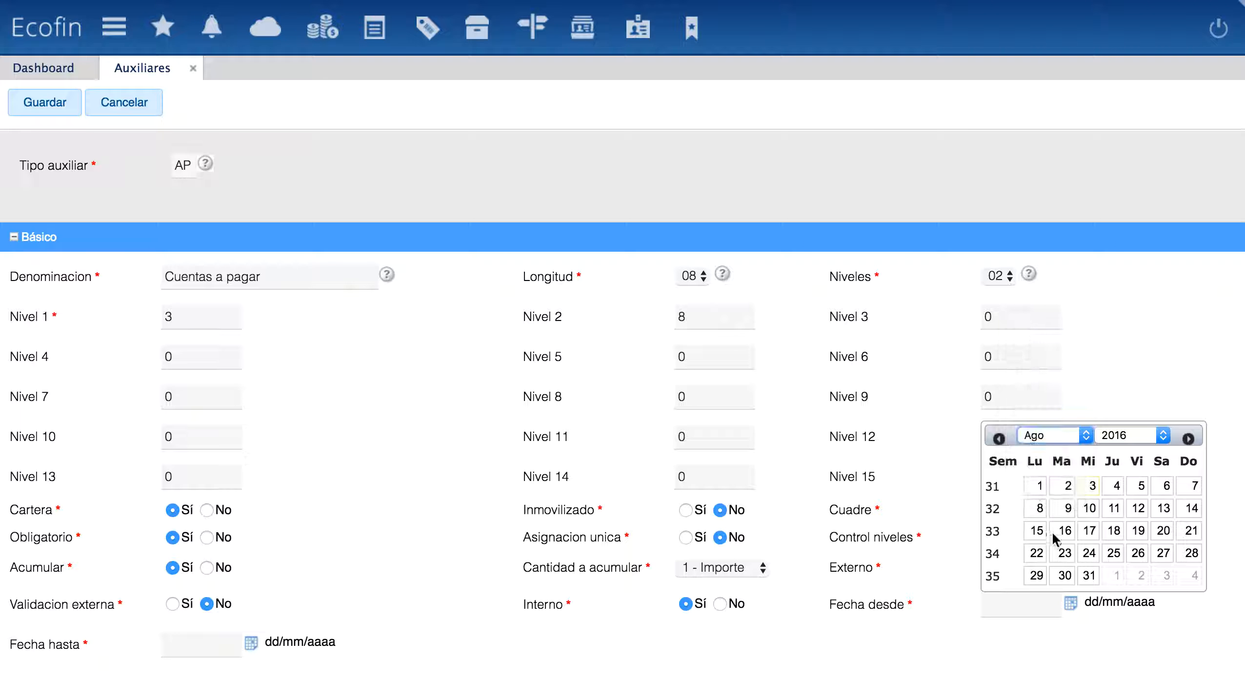
pyautogui.click(1138, 486)
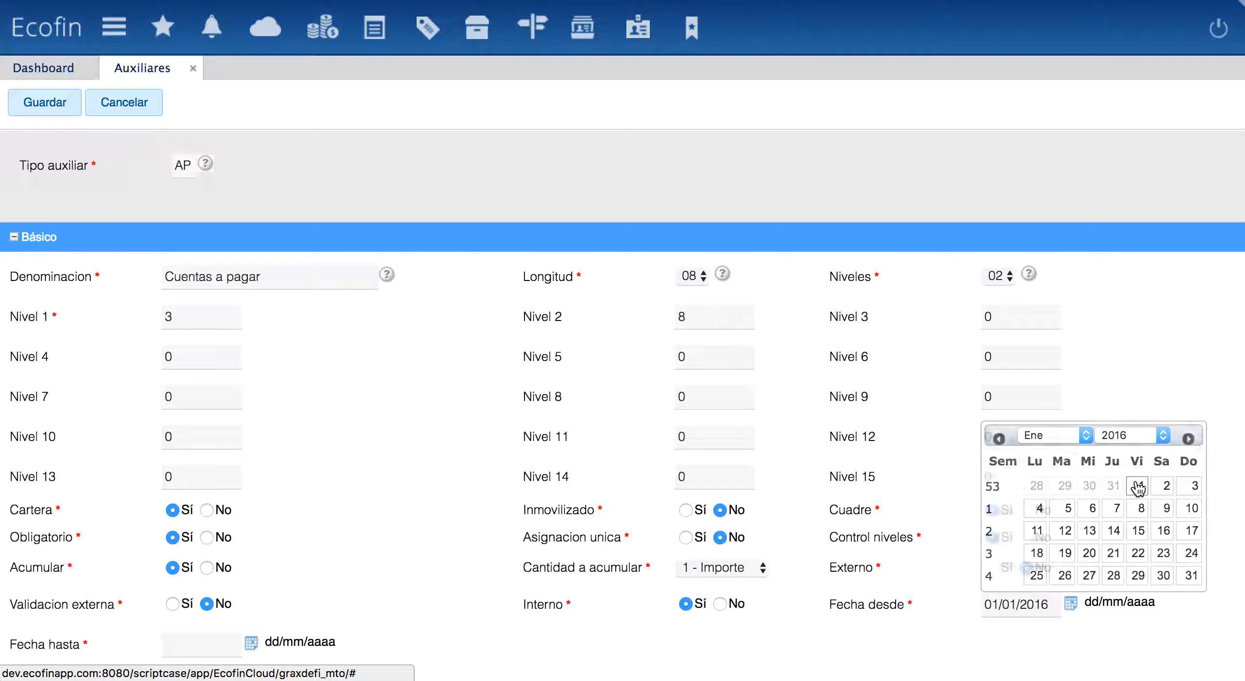
pyautogui.click(1055, 605)
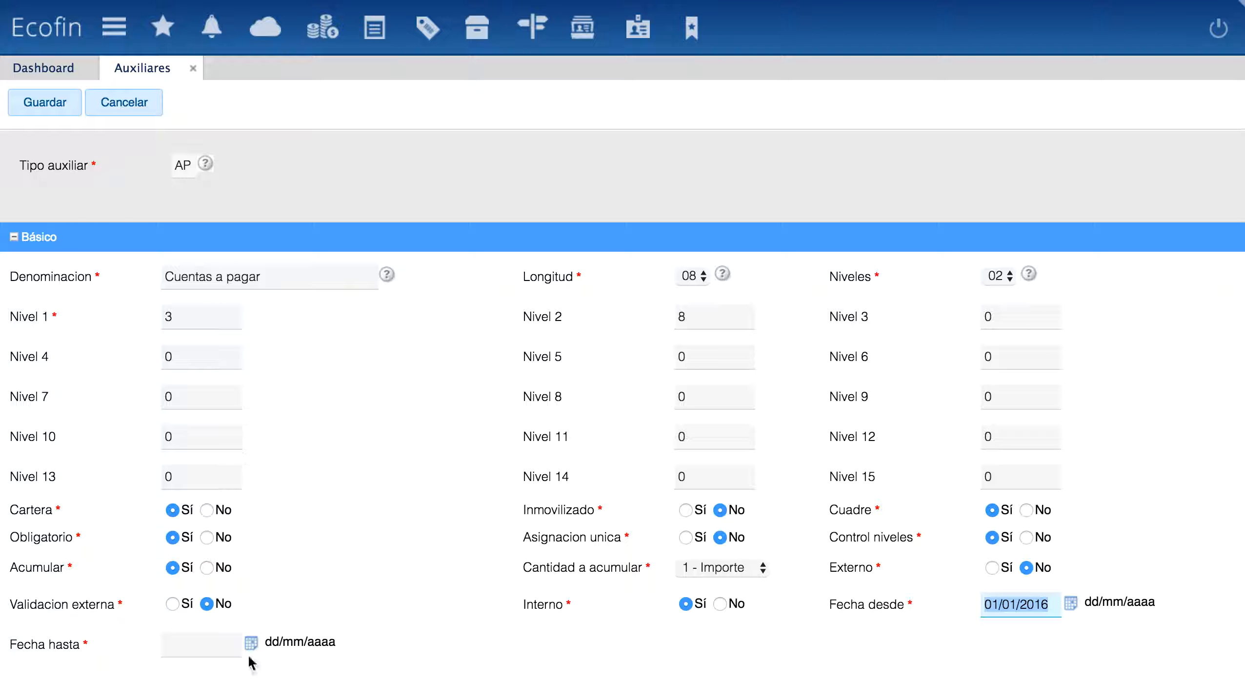
pyautogui.click(224, 652)
pyautogui.write('31/1')
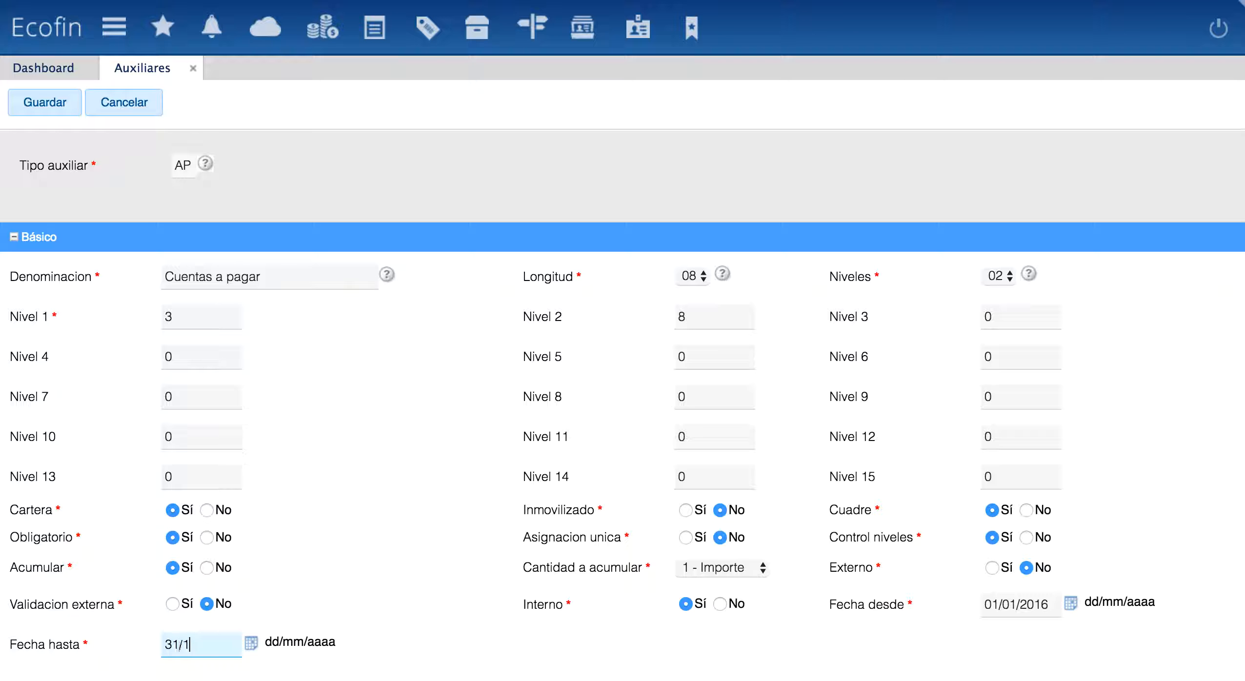
pyautogui.write('2/9999')
pyautogui.click(53, 110)
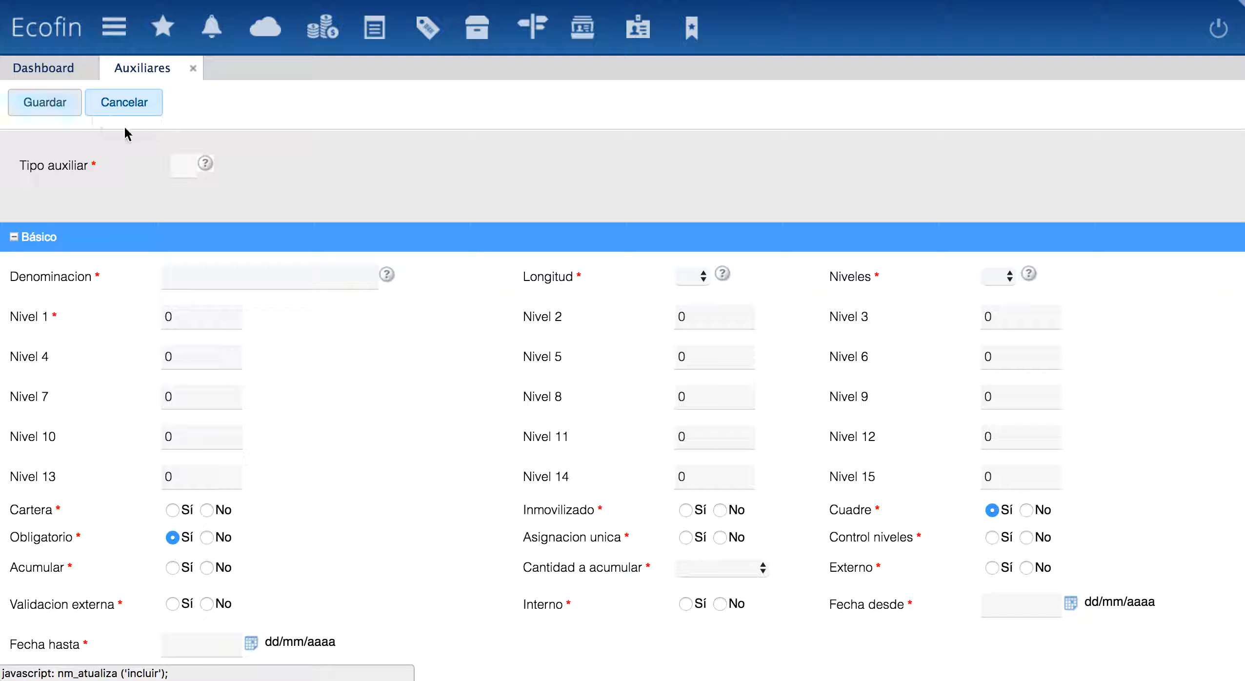
pyautogui.click(193, 72)
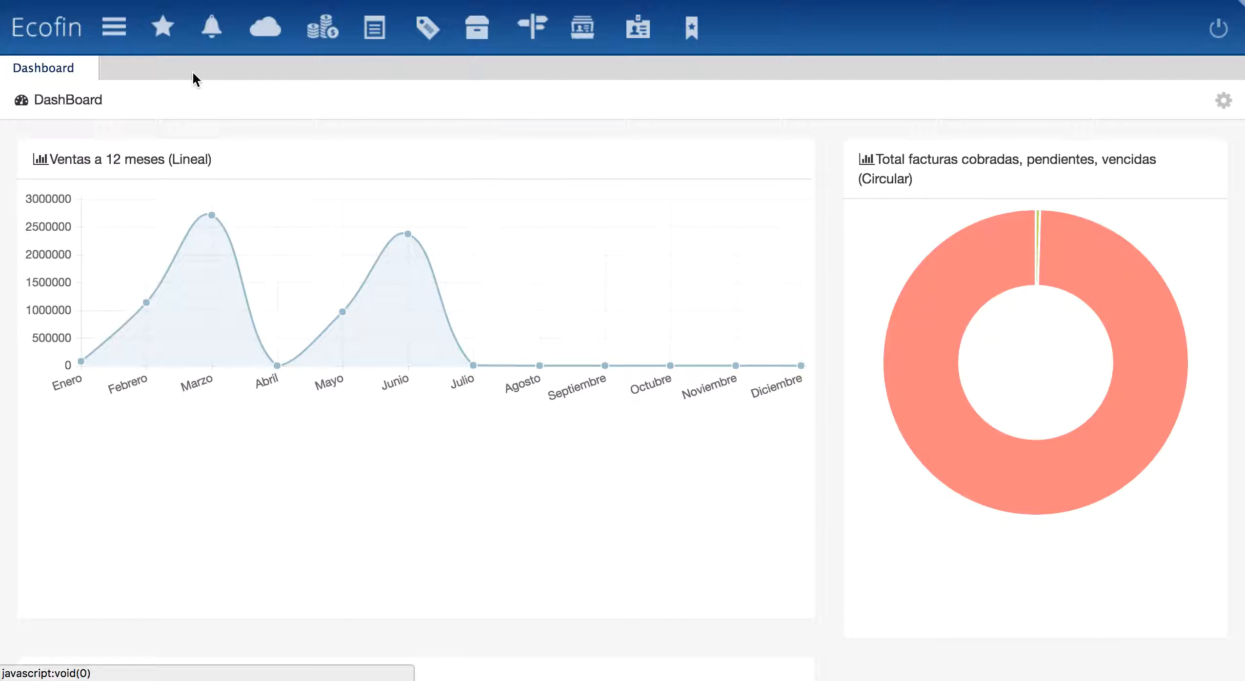
# Search the group's Plan de cuentas for the subaccount 43000000-CLIENTES.
pyautogui.click(114, 28)
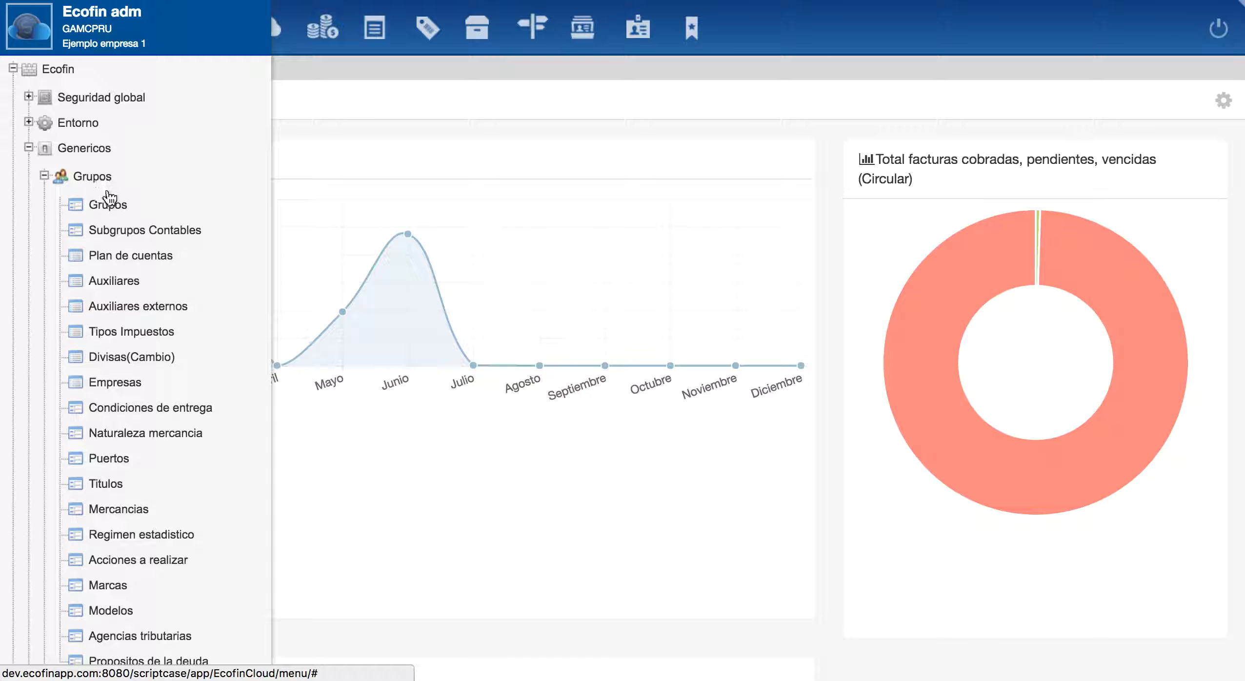
pyautogui.click(112, 257)
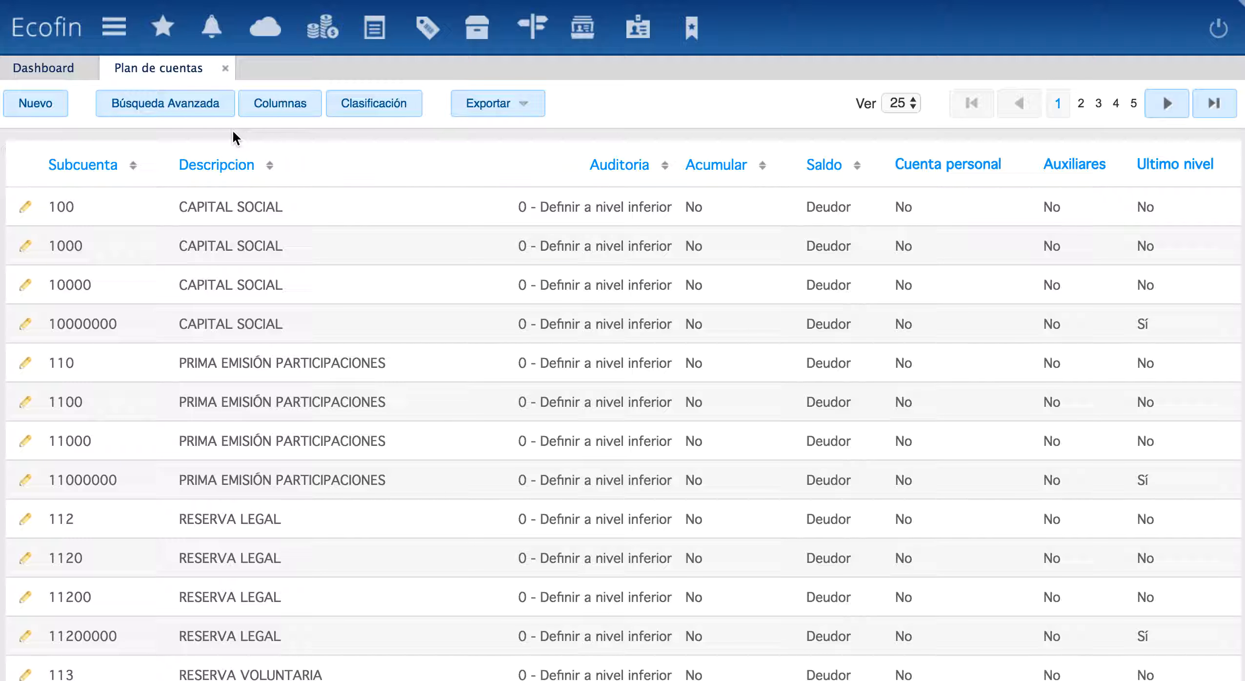
pyautogui.click(205, 110)
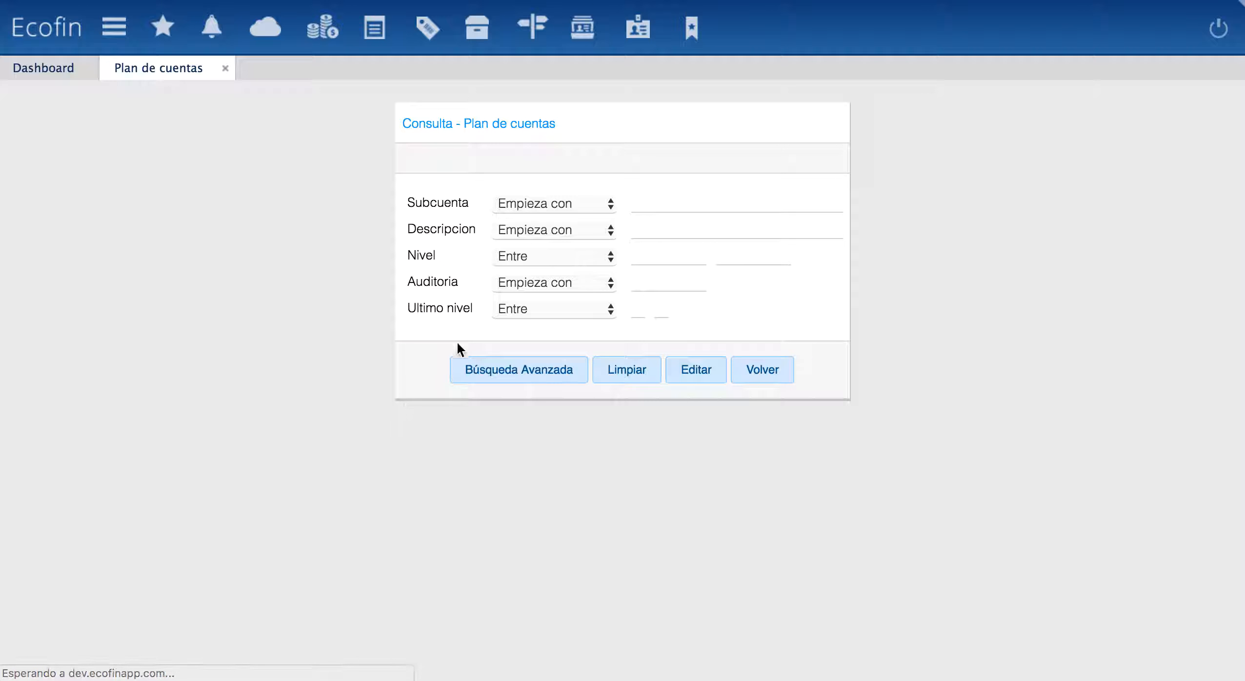
pyautogui.click(667, 204)
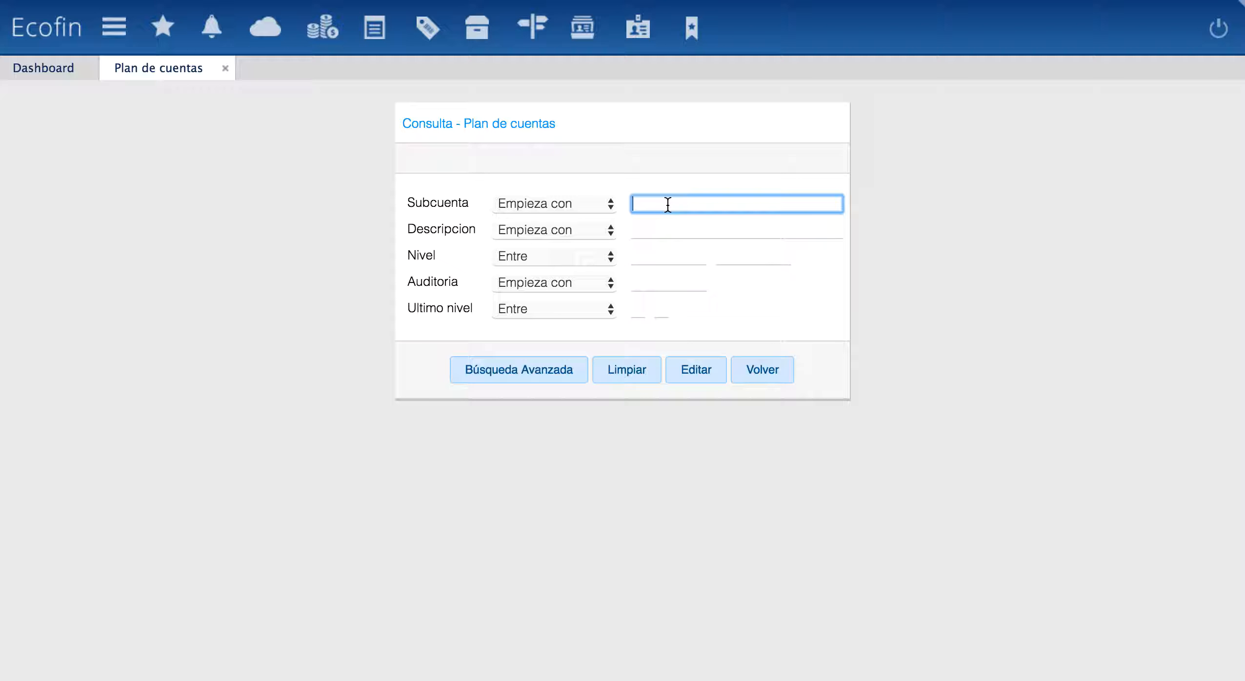
pyautogui.write('Clientes')
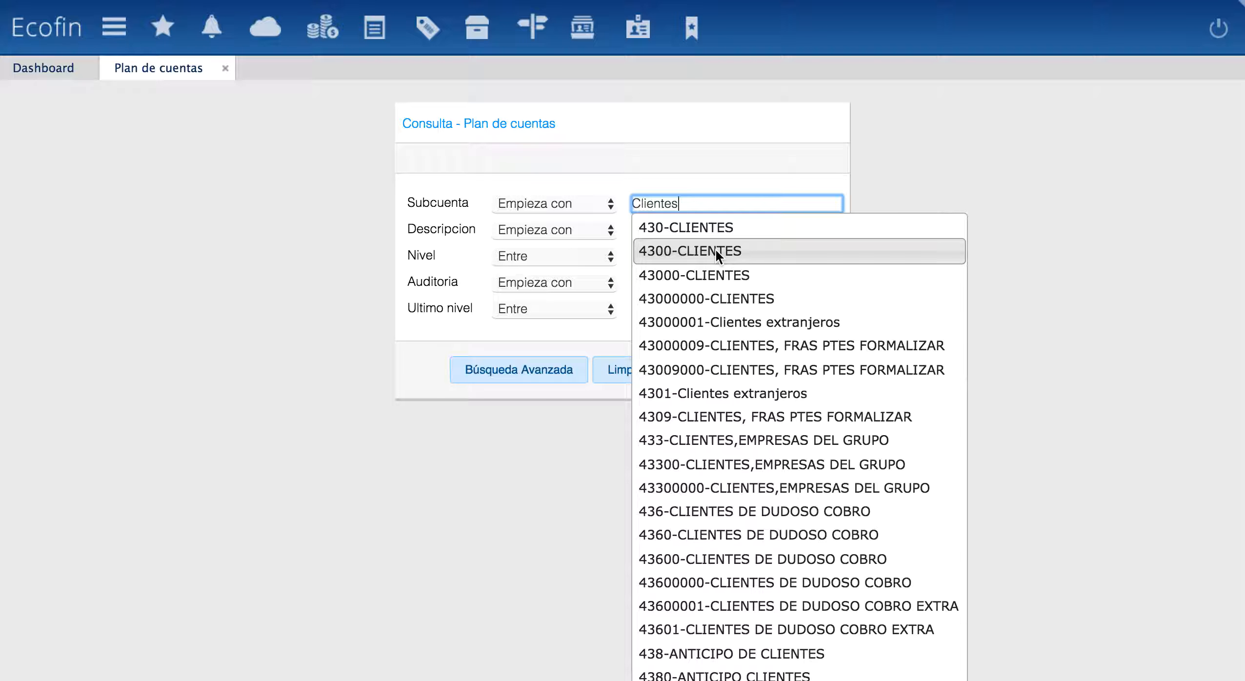
pyautogui.click(717, 297)
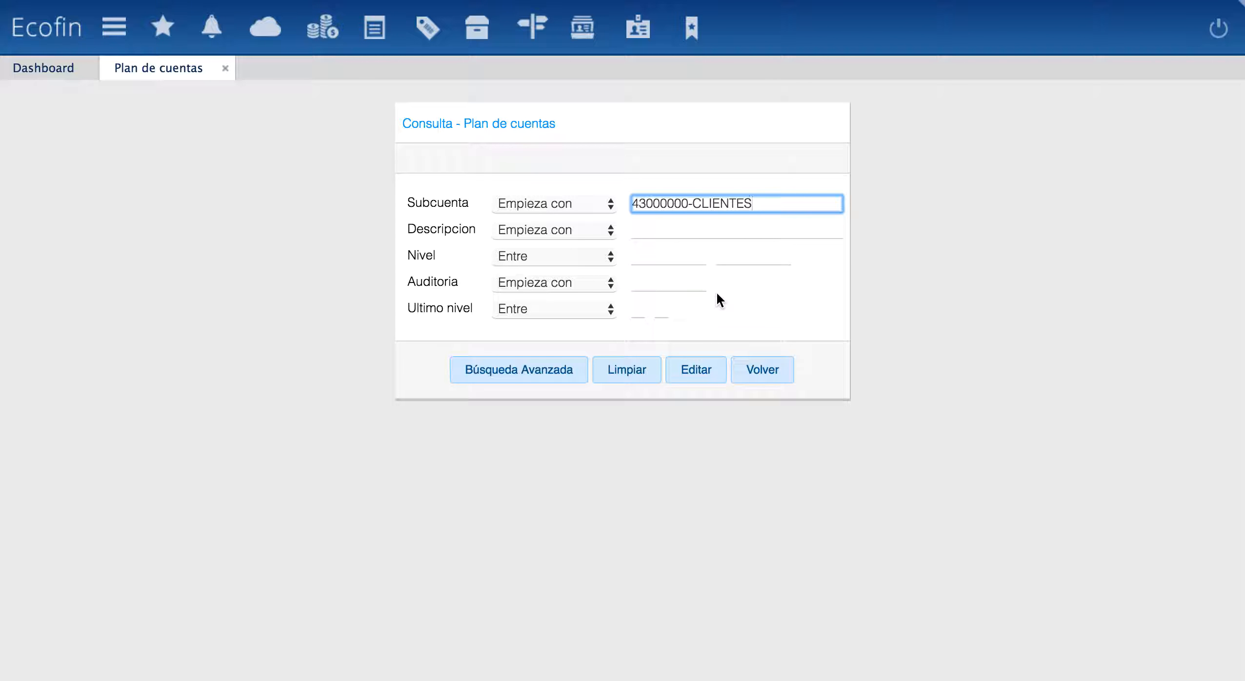
pyautogui.click(530, 370)
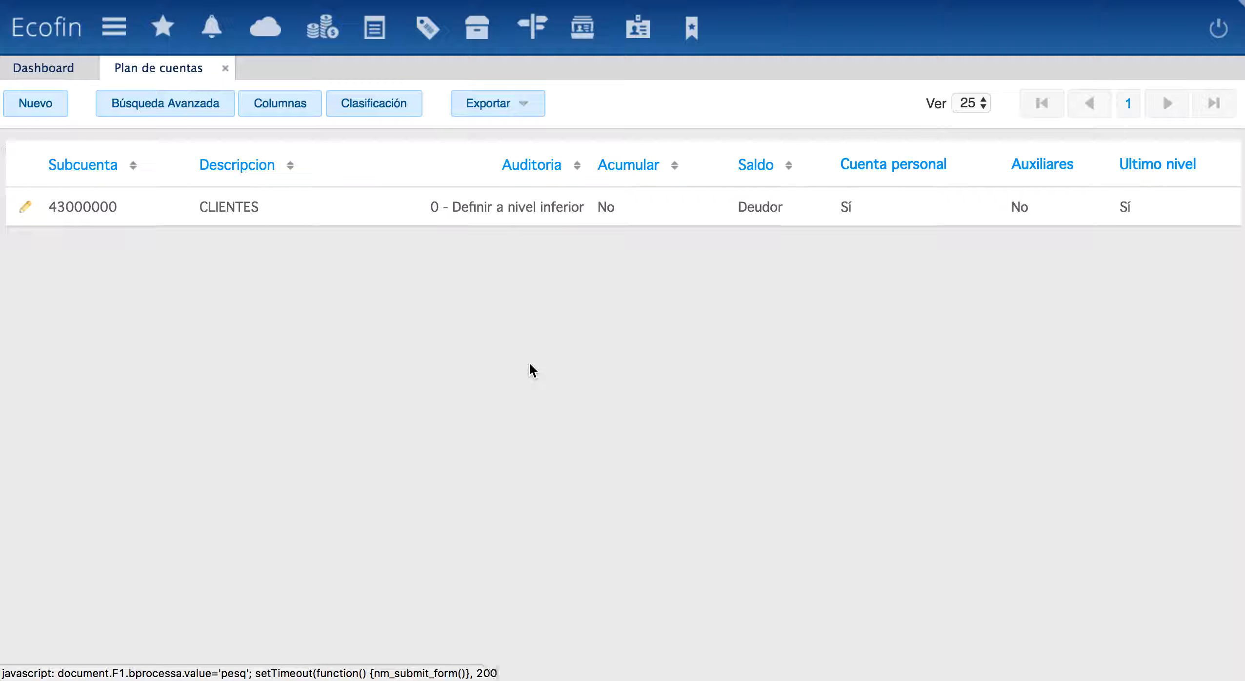
# Open the 43000000 CLIENTES subaccount for editing and set Auxiliares to Sí.
pyautogui.click(28, 209)
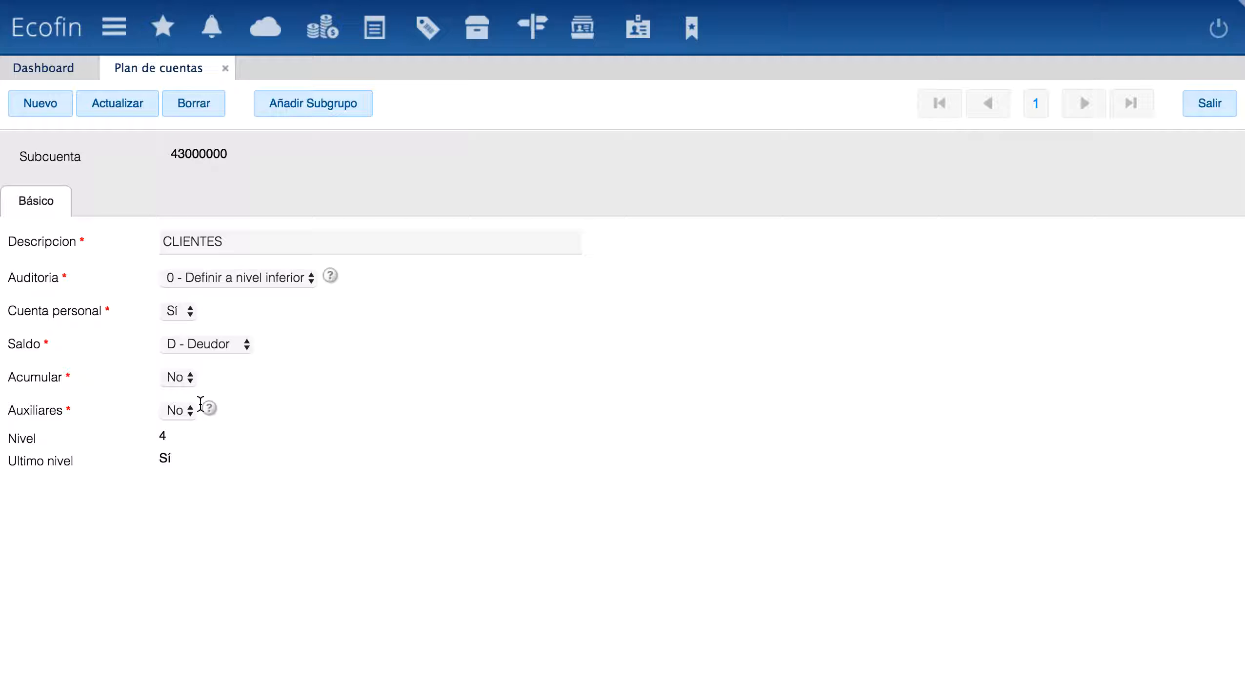
pyautogui.click(184, 413)
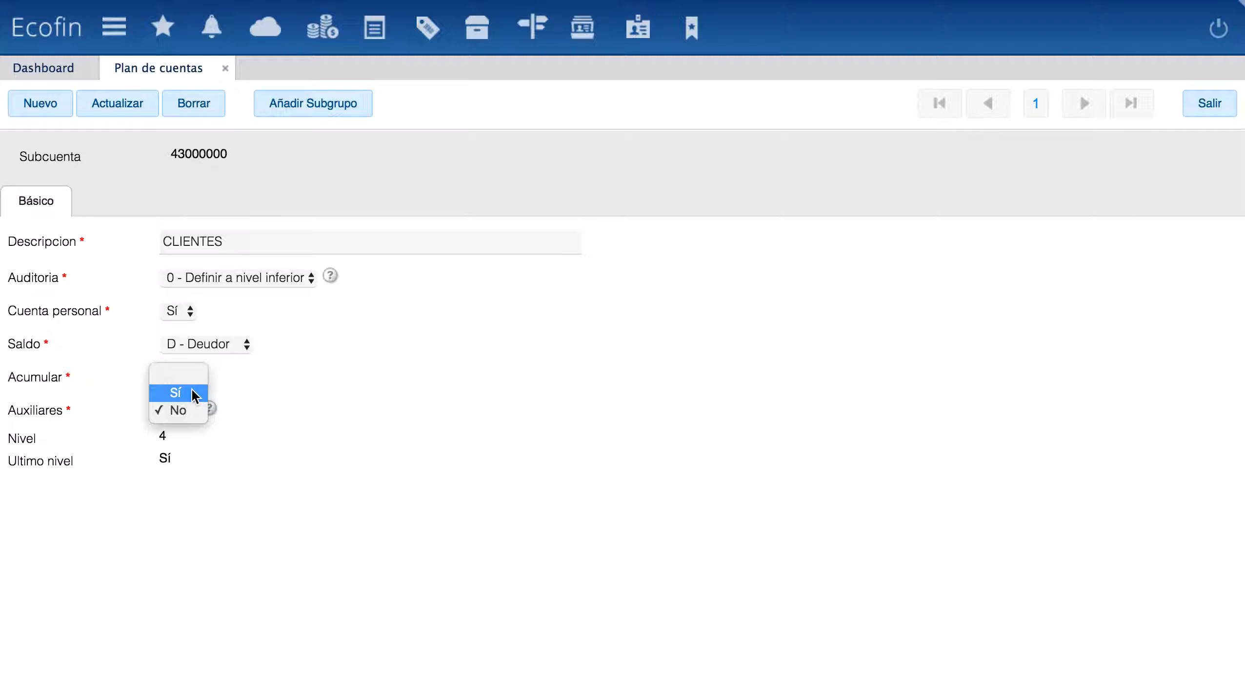
pyautogui.click(192, 389)
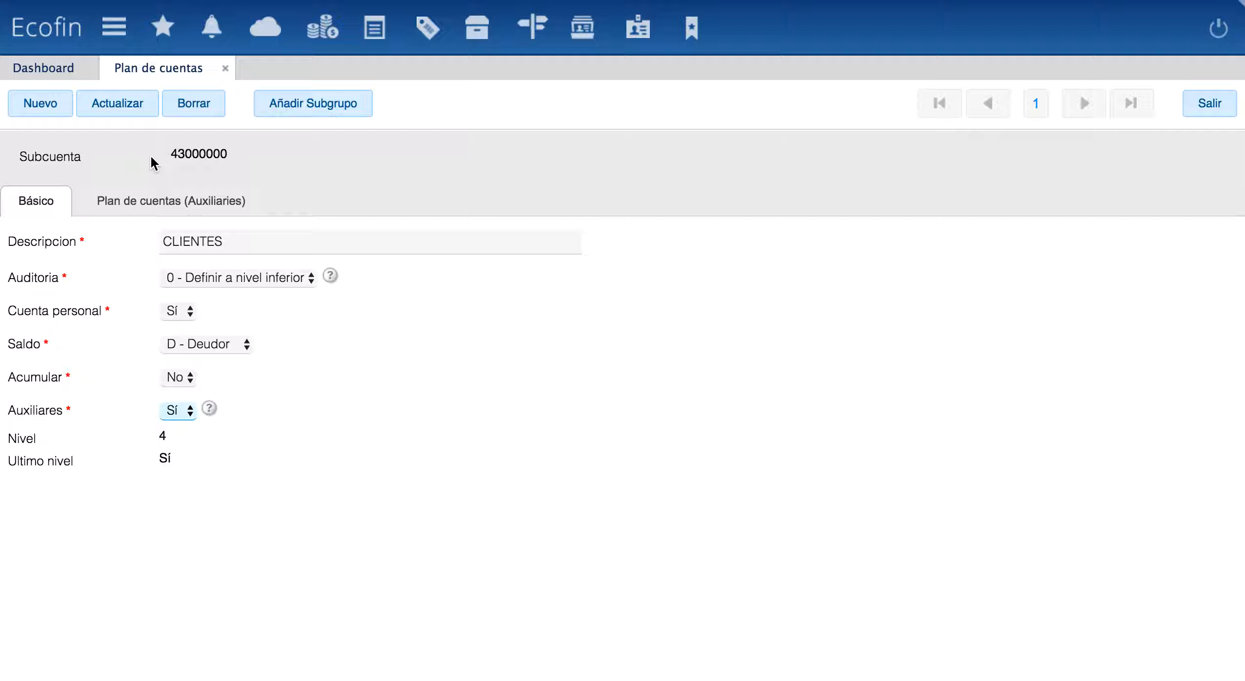
# Assign Tipo auxiliar AP - Cuentas a pagar to subaccount 43000000, save it, and close Plan de cuentas.
pyautogui.click(139, 213)
pyautogui.click(48, 244)
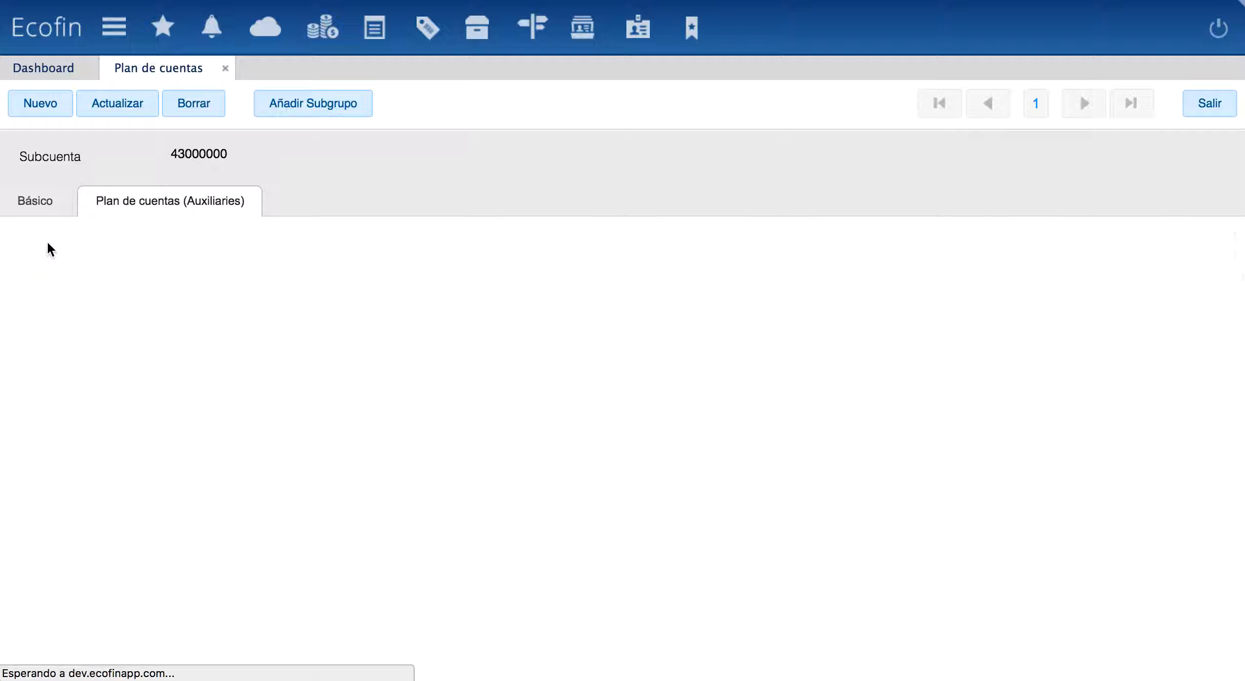
pyautogui.click(231, 372)
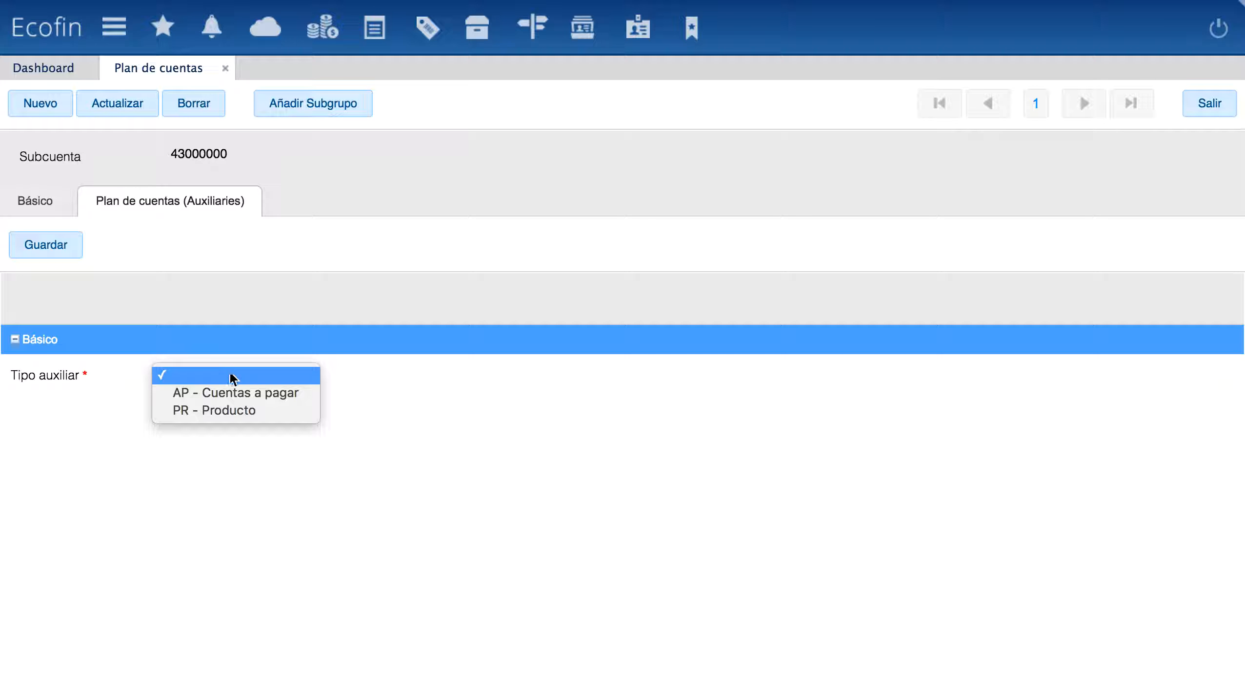
pyautogui.click(239, 393)
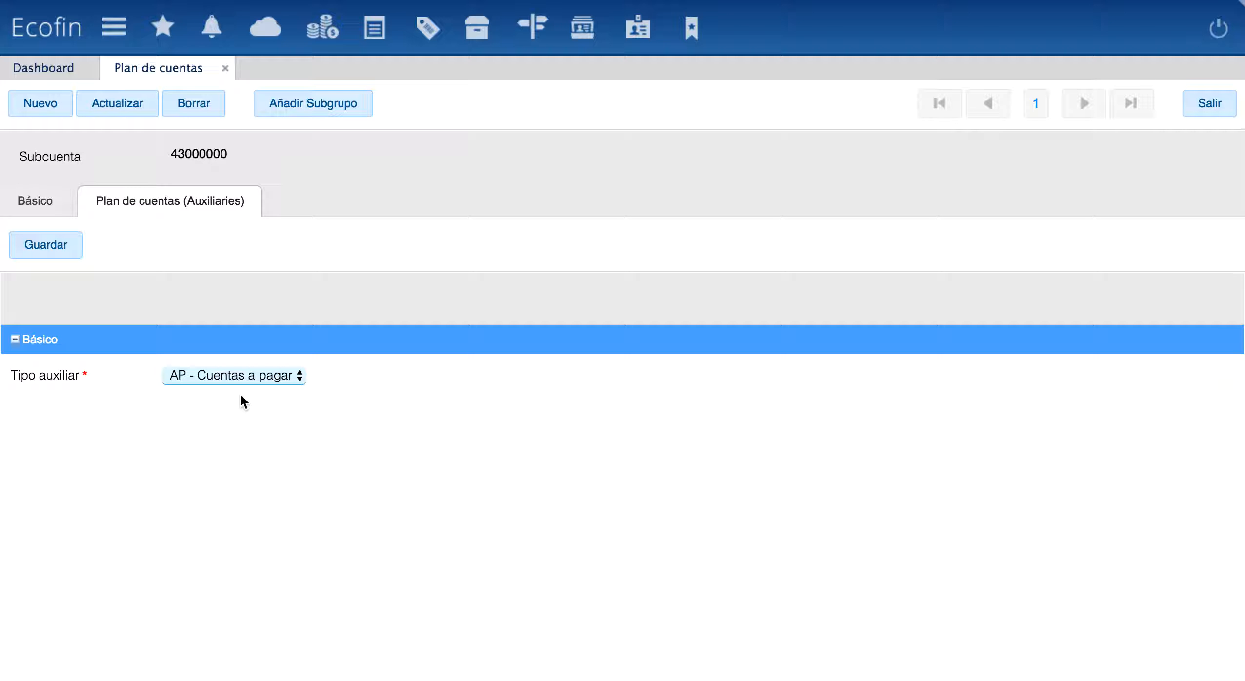
pyautogui.click(58, 250)
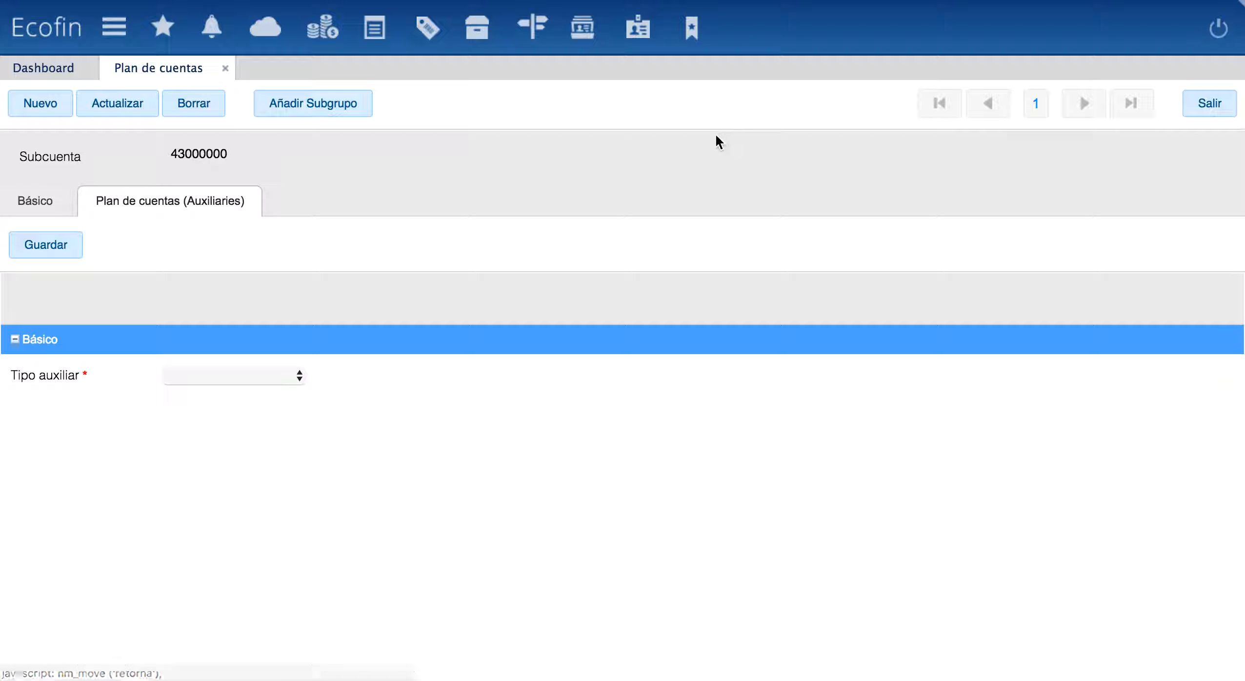
pyautogui.click(1215, 116)
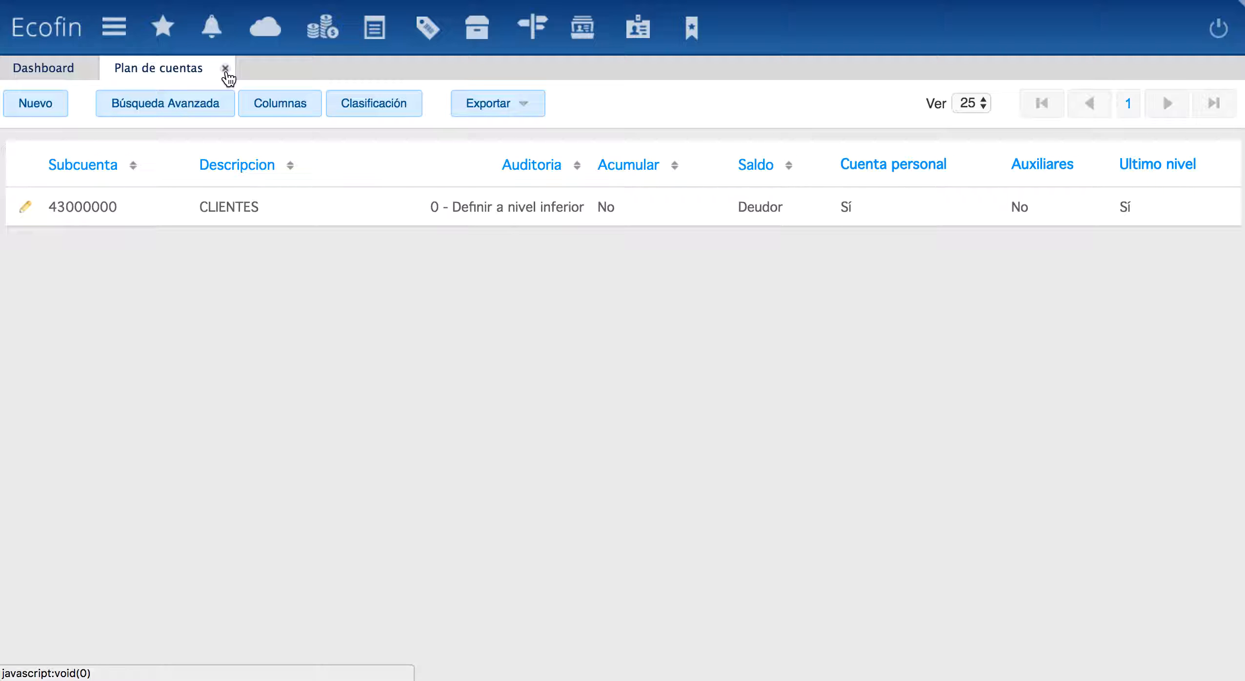
pyautogui.click(225, 69)
# Review the opening, closing and lock date fields of Director in the Auxiliares security section, then close it.
pyautogui.click(115, 28)
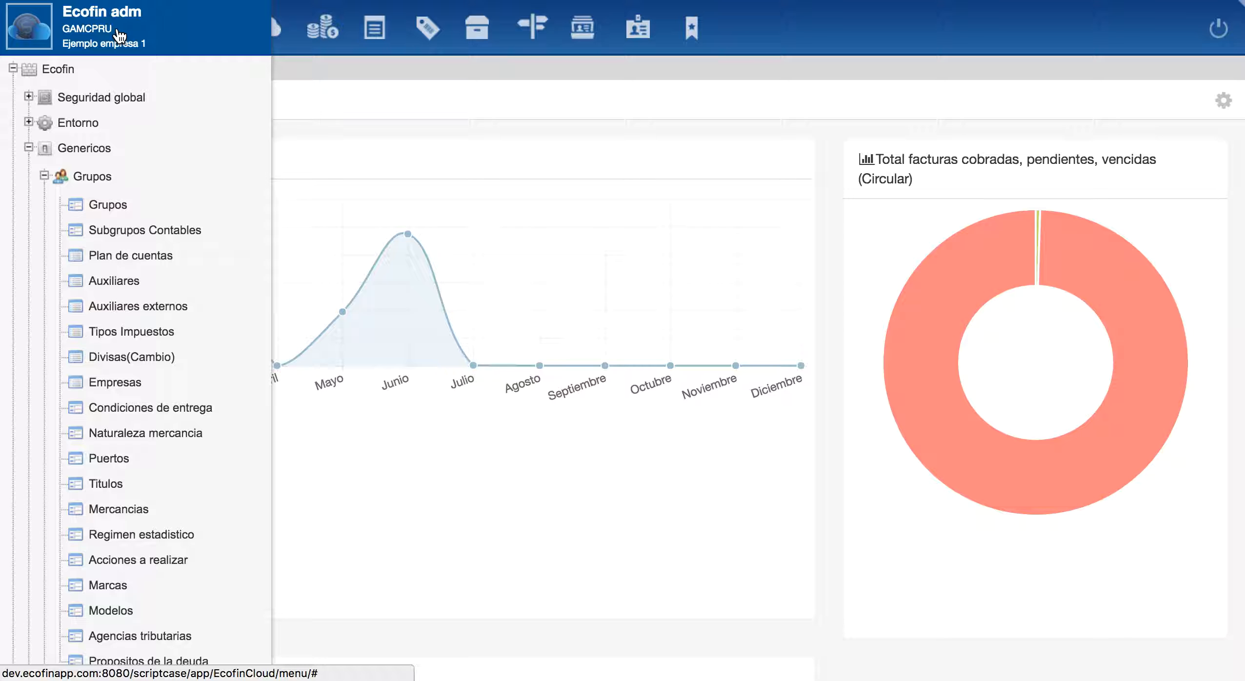
pyautogui.click(44, 175)
pyautogui.click(28, 148)
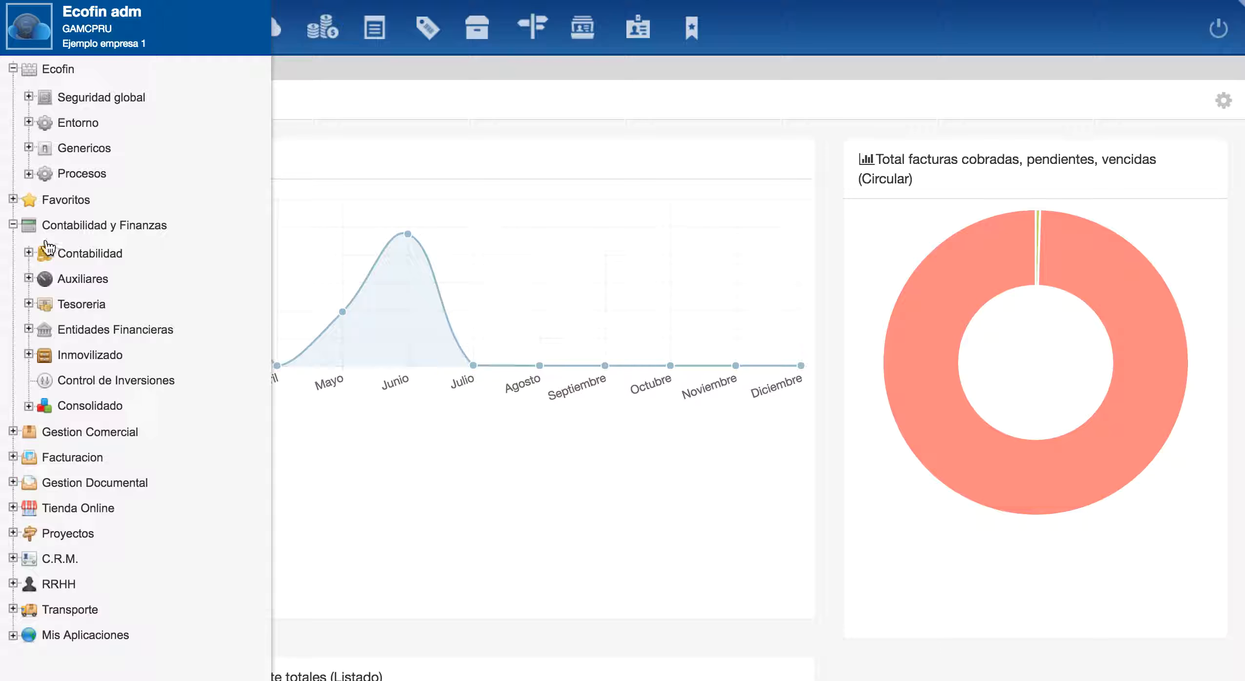
pyautogui.click(28, 278)
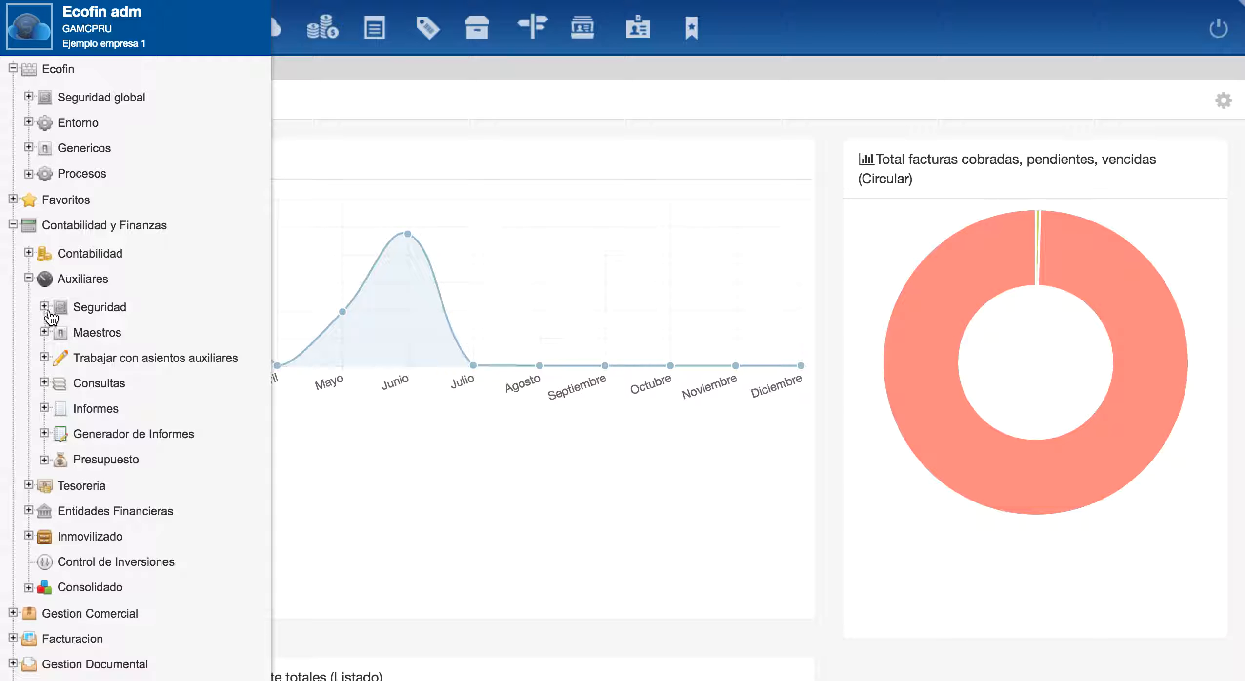
pyautogui.click(44, 307)
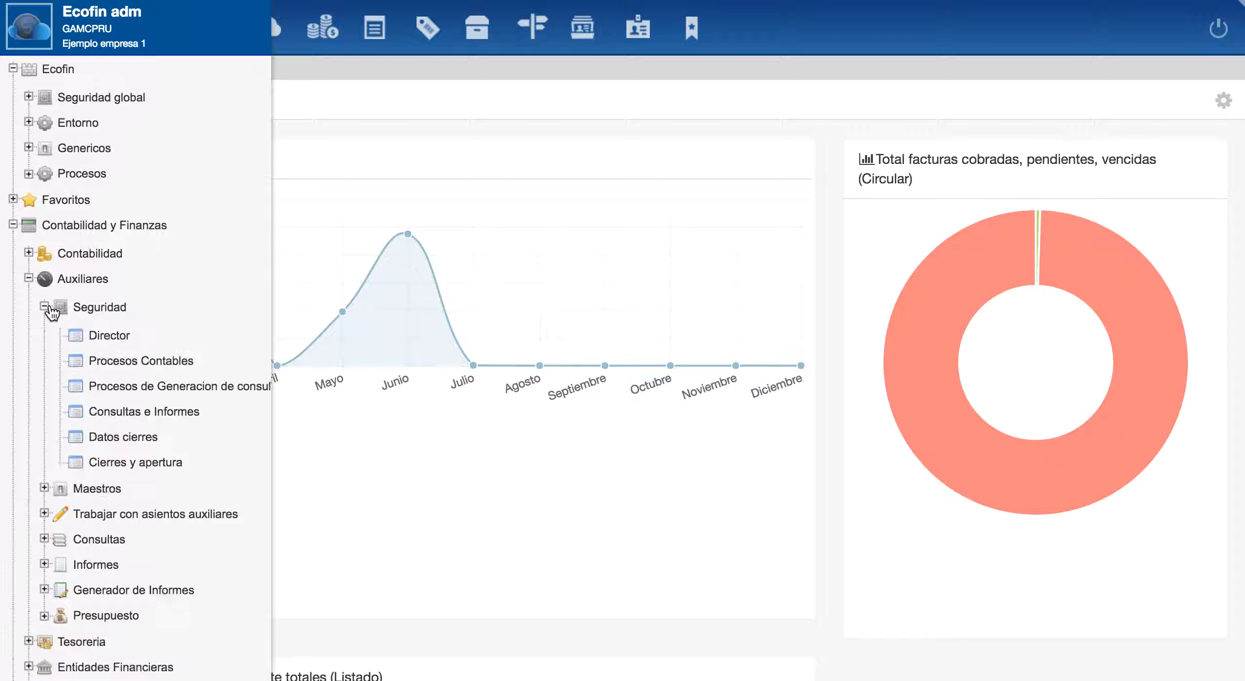
pyautogui.click(109, 336)
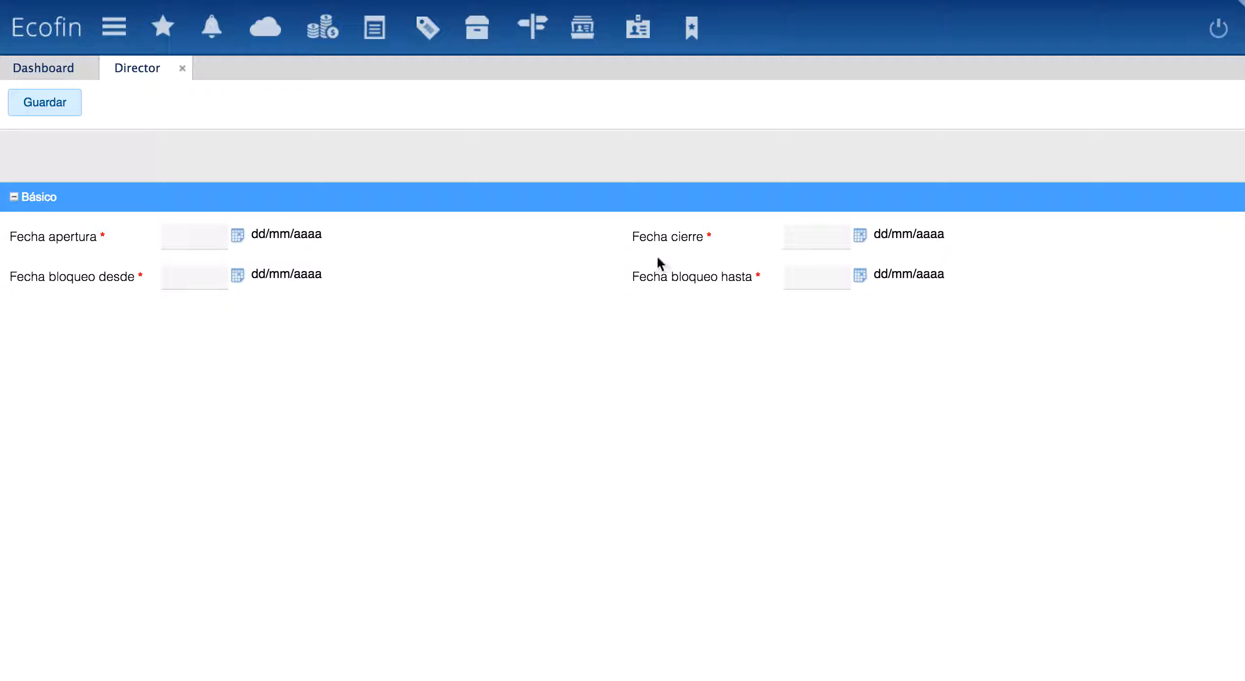
pyautogui.click(183, 69)
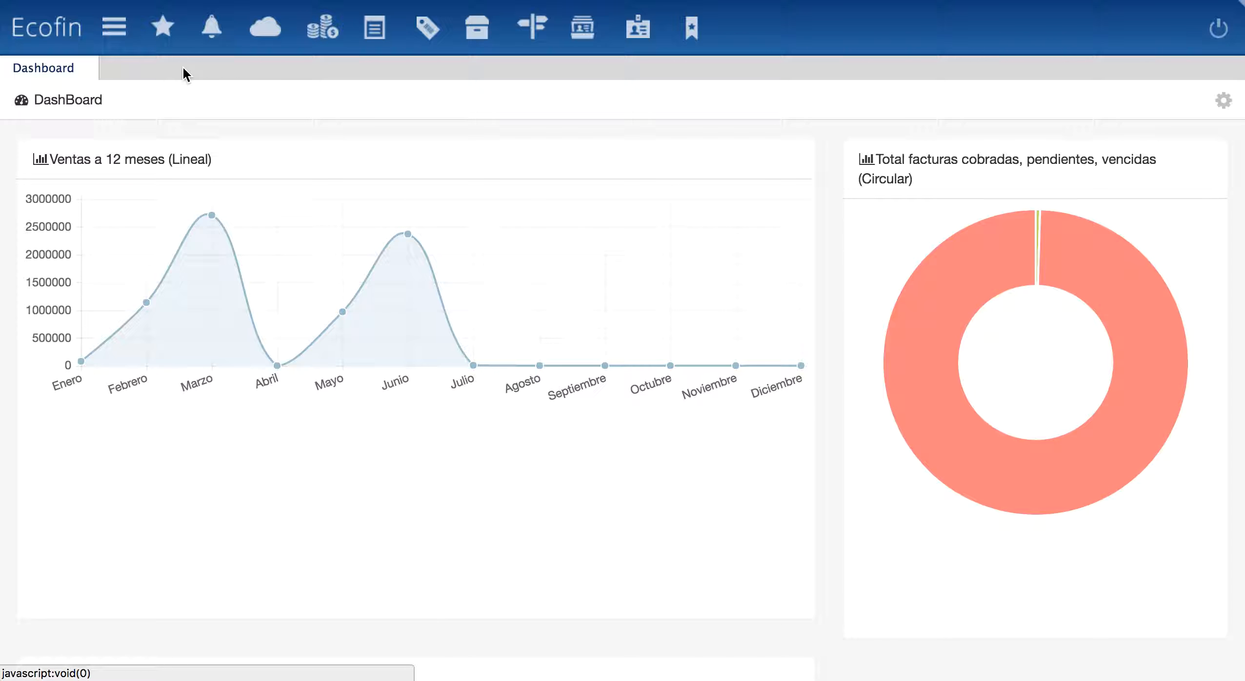
# Examine the blank new-record form of Procesos Contables under Auxiliares security, then close it without saving.
pyautogui.click(113, 28)
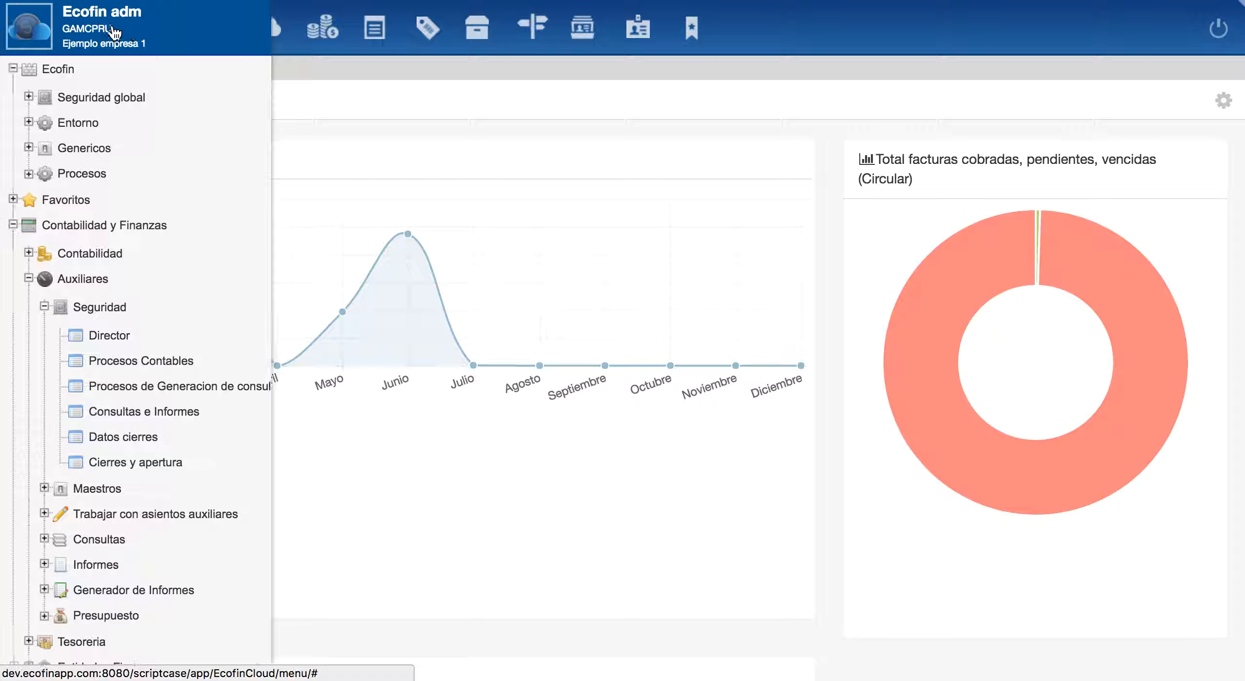
pyautogui.click(127, 361)
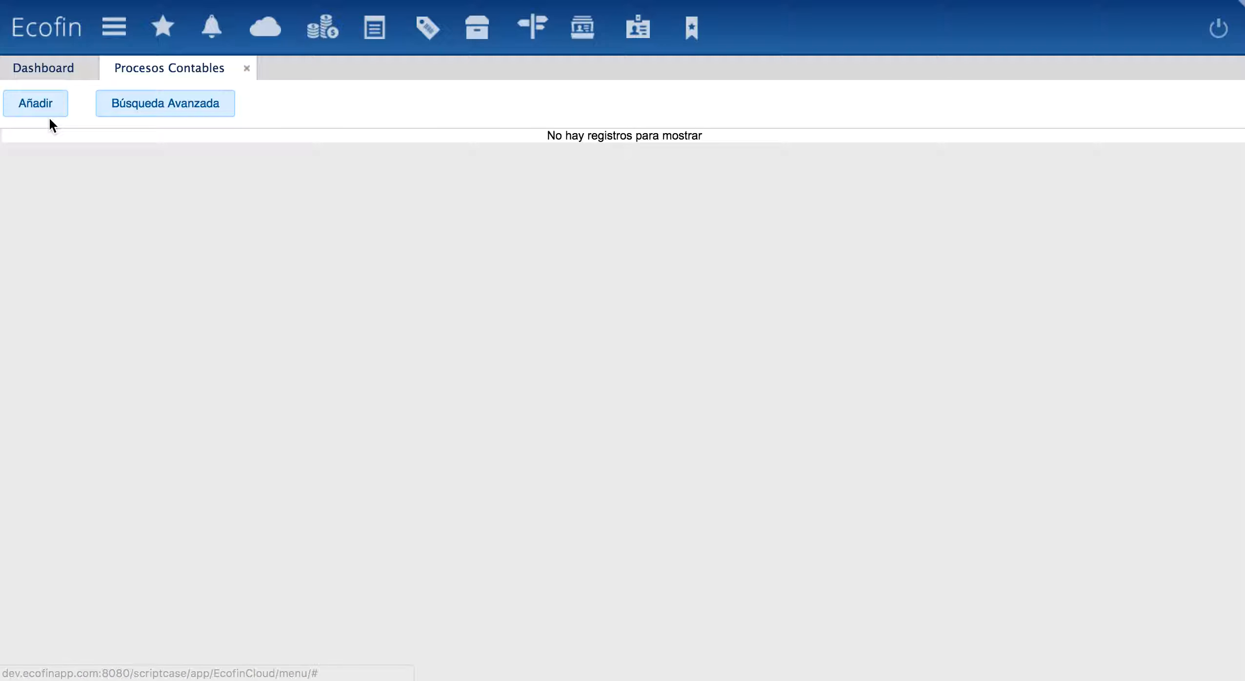
pyautogui.click(42, 111)
pyautogui.click(44, 104)
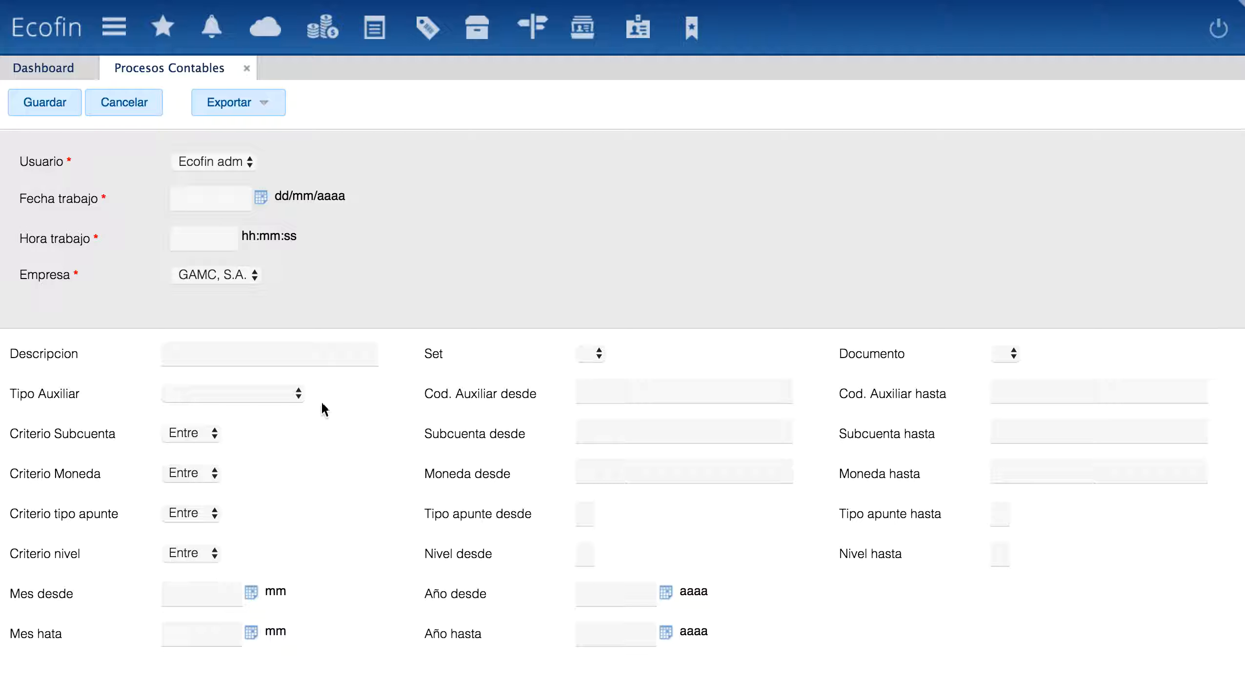
pyautogui.click(244, 68)
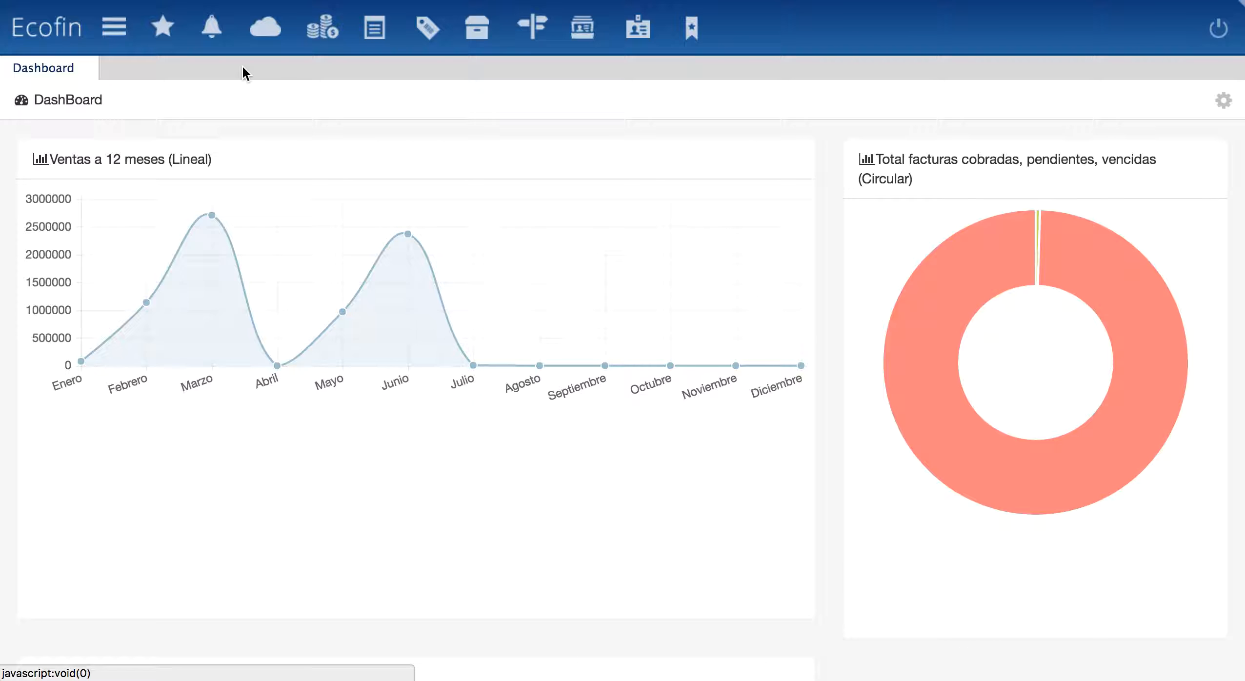
# Add a record to Datos cierres in the Auxiliares security section with Tipo auxiliar AP - Cuentas a pagar.
pyautogui.click(114, 27)
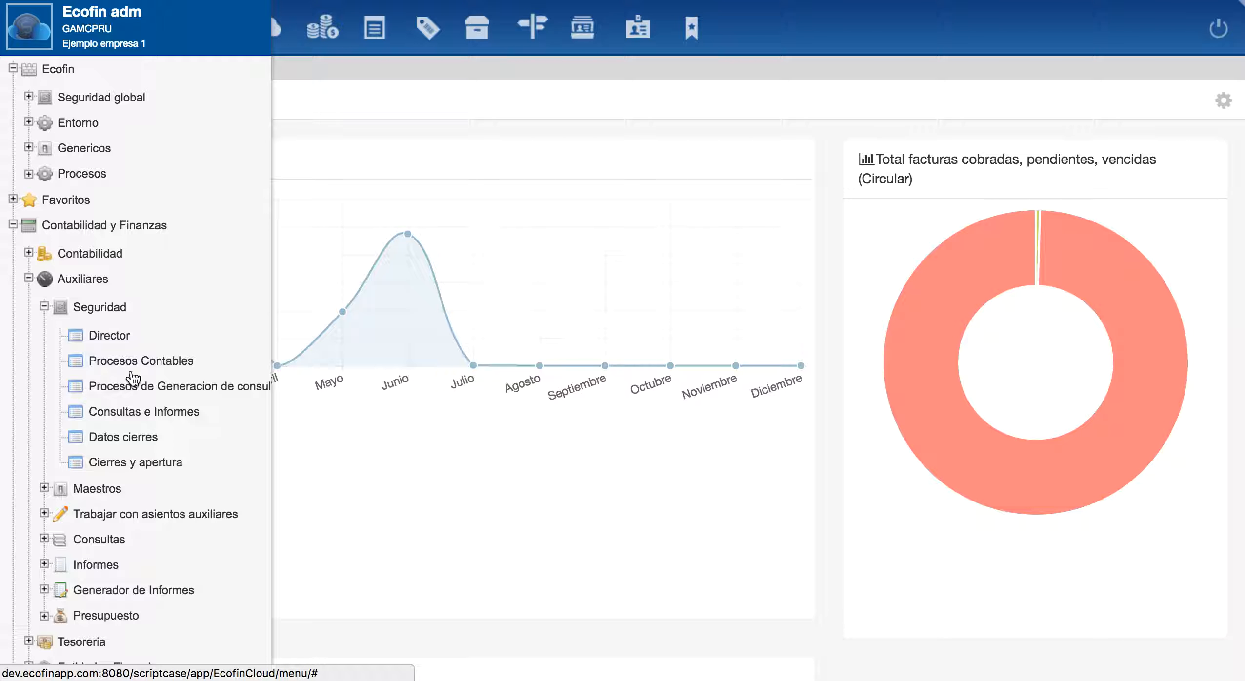
pyautogui.click(139, 438)
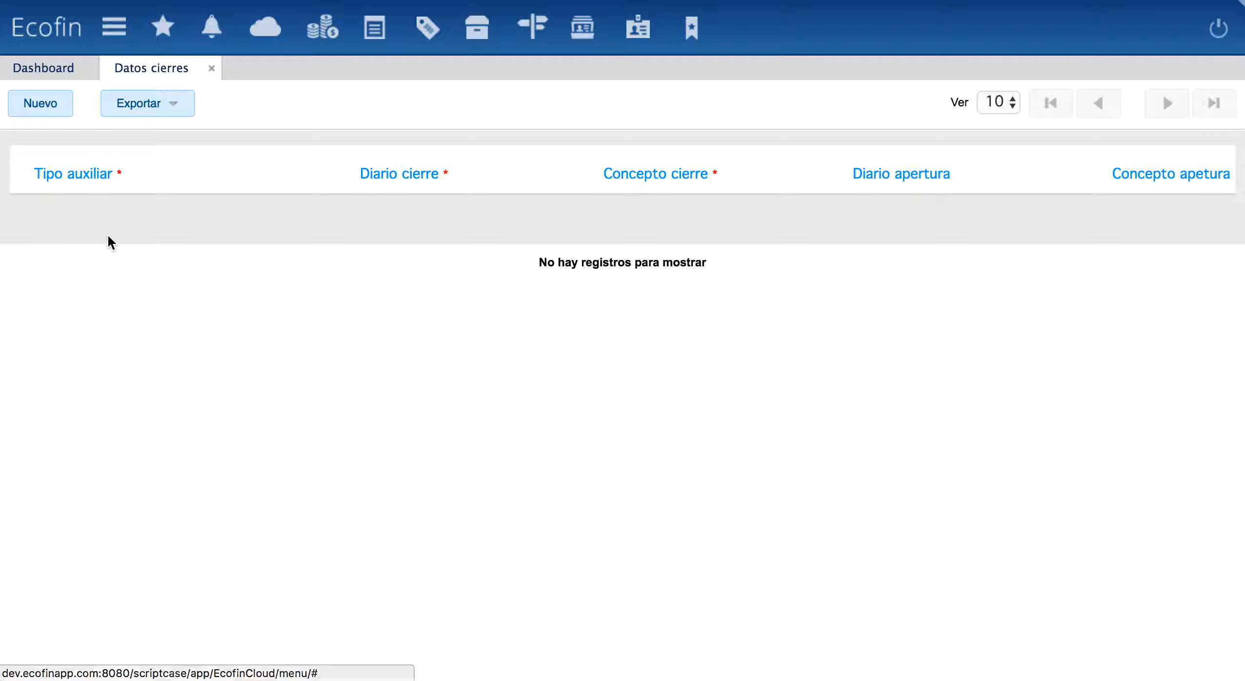
pyautogui.click(45, 111)
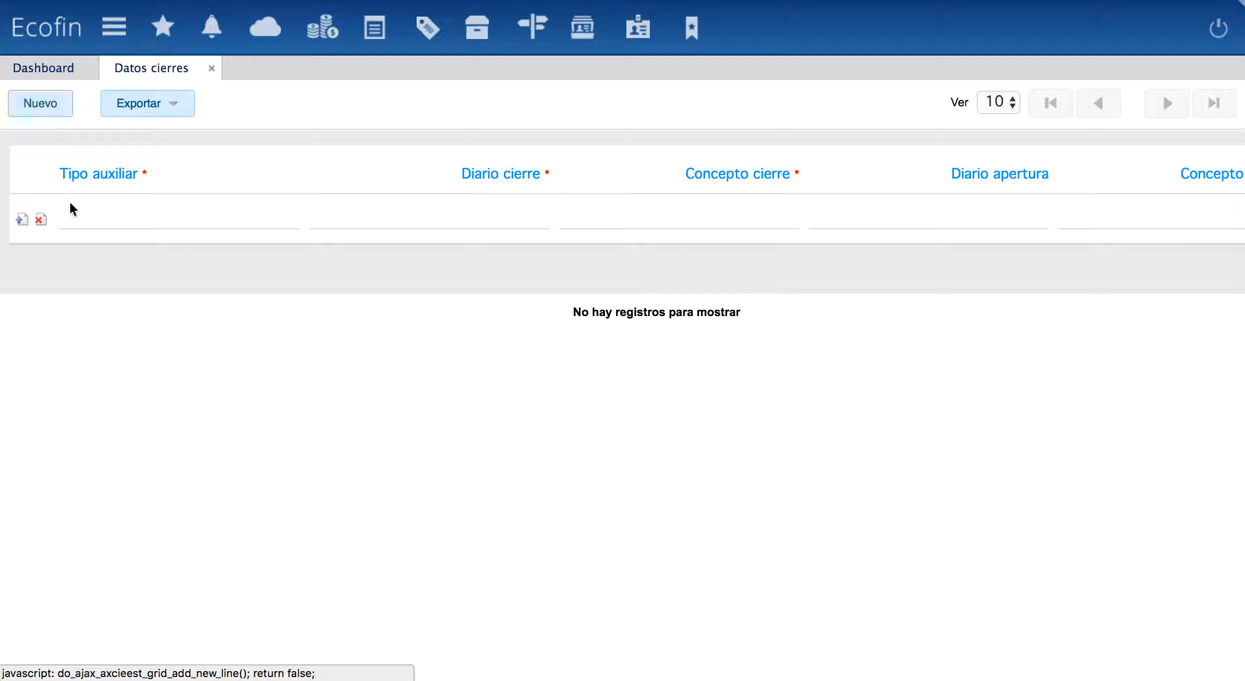
pyautogui.click(77, 216)
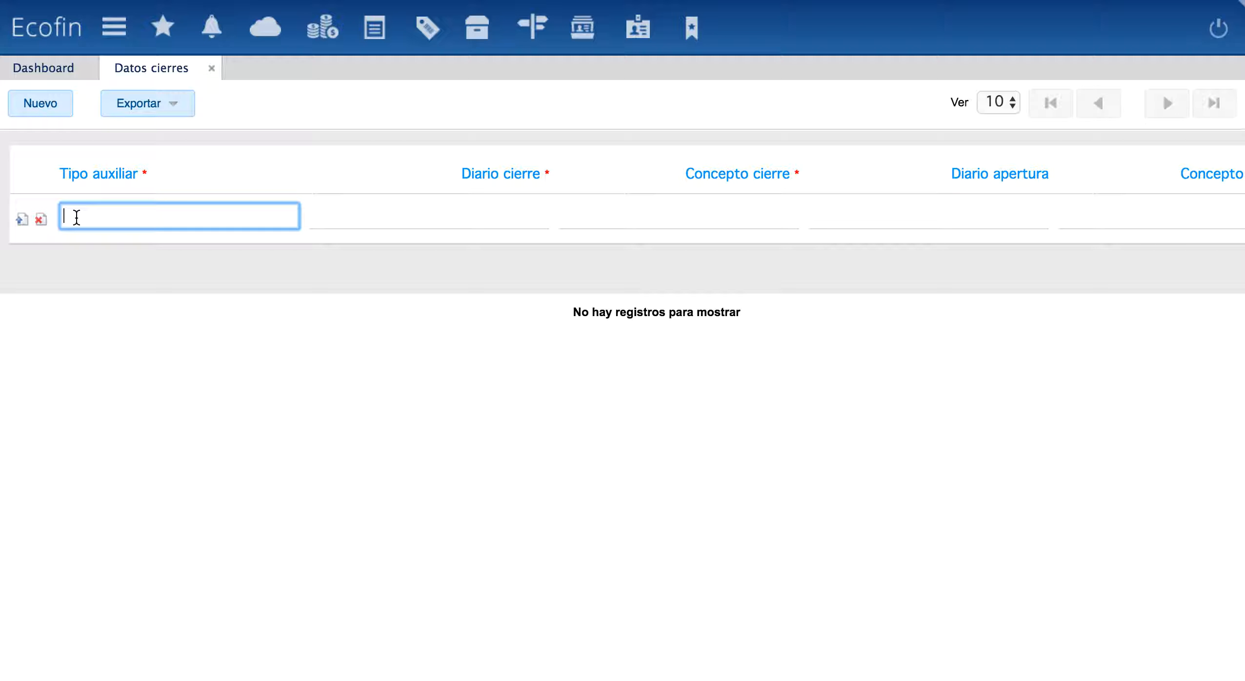
pyautogui.write('paga')
pyautogui.click(102, 249)
# Go through the closing and opening journal and concept fields of the new row, discard it and close Datos cierres.
pyautogui.click(388, 221)
pyautogui.click(711, 215)
pyautogui.click(934, 215)
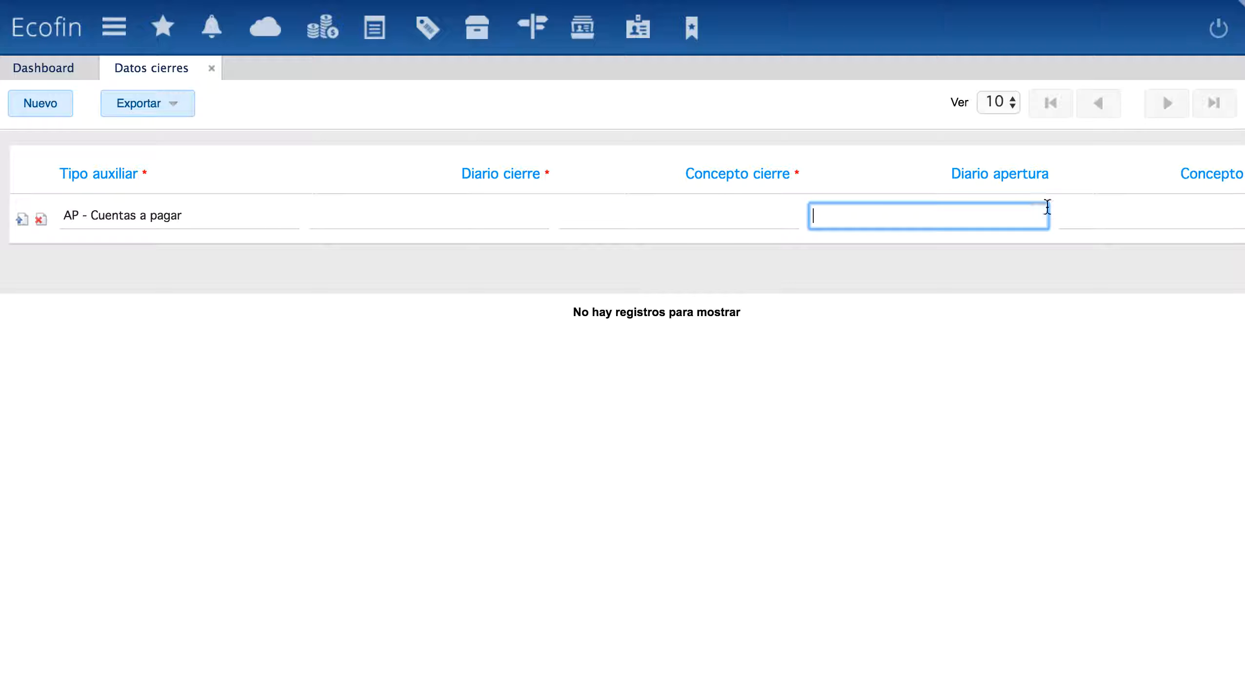
pyautogui.hscroll(3, 1060, 210)
pyautogui.click(1141, 222)
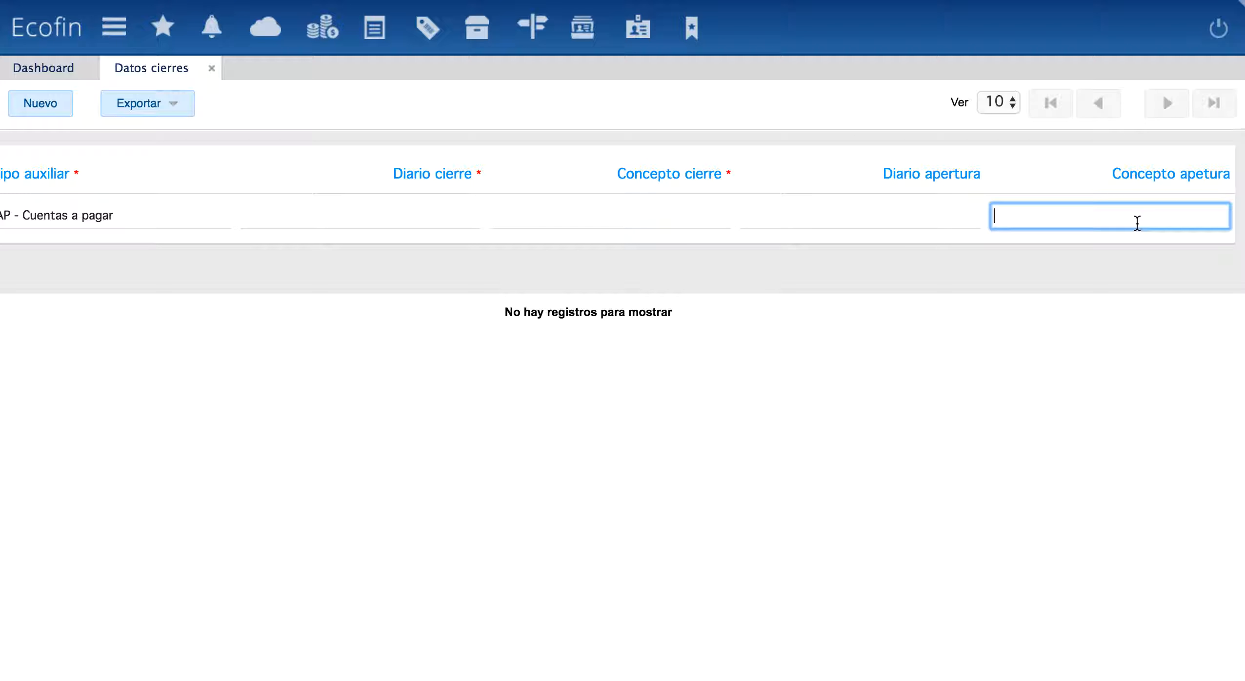
pyautogui.hscroll(-3, 483, 247)
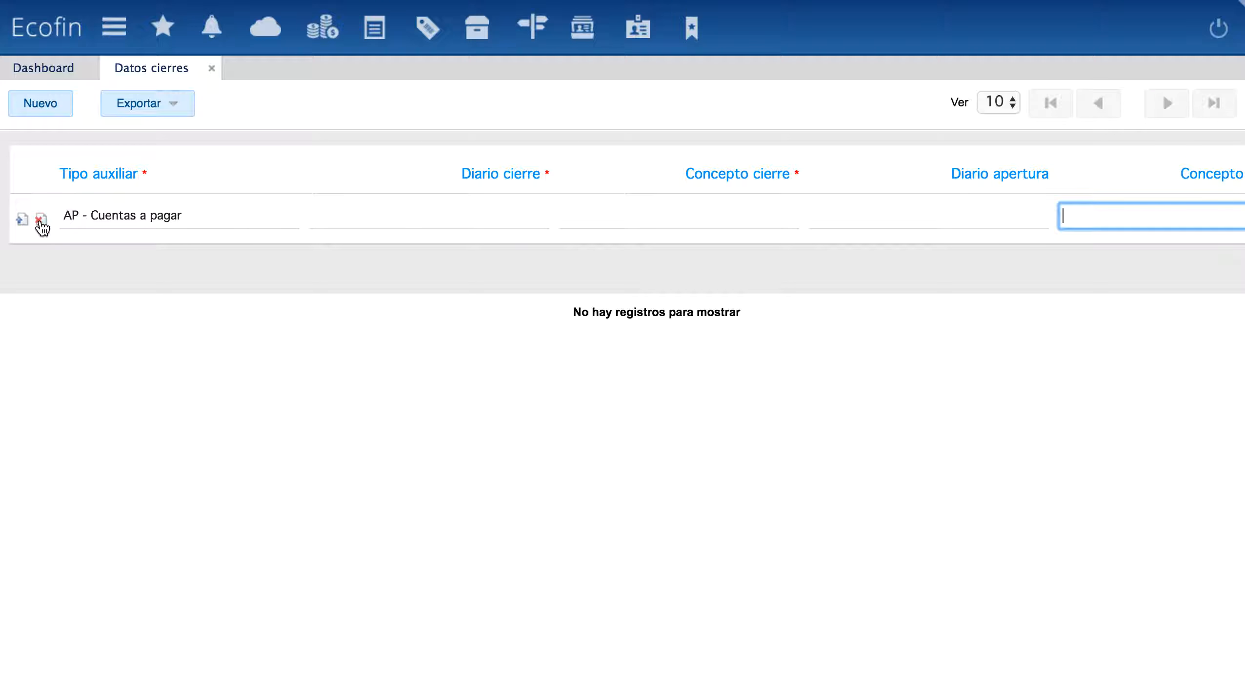
pyautogui.click(39, 221)
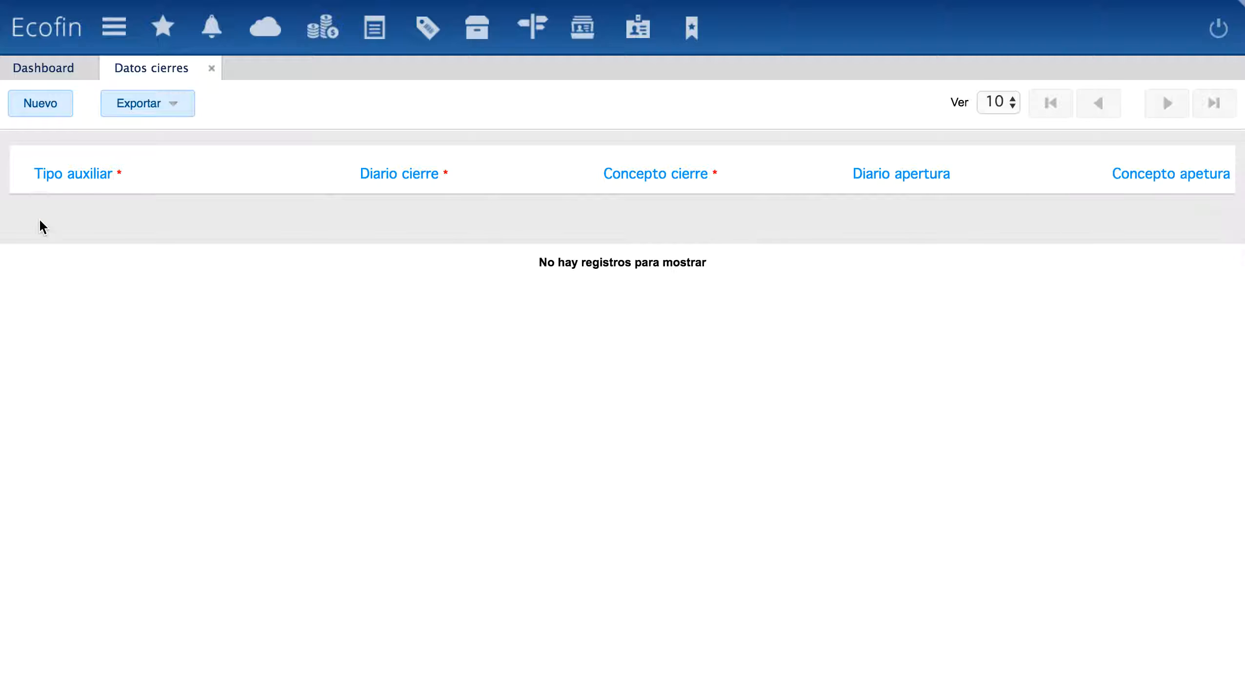
pyautogui.click(211, 69)
# Check the Tipo cierre options for the AP auxiliary in Cierres y apertura, then close it without changes.
pyautogui.click(108, 30)
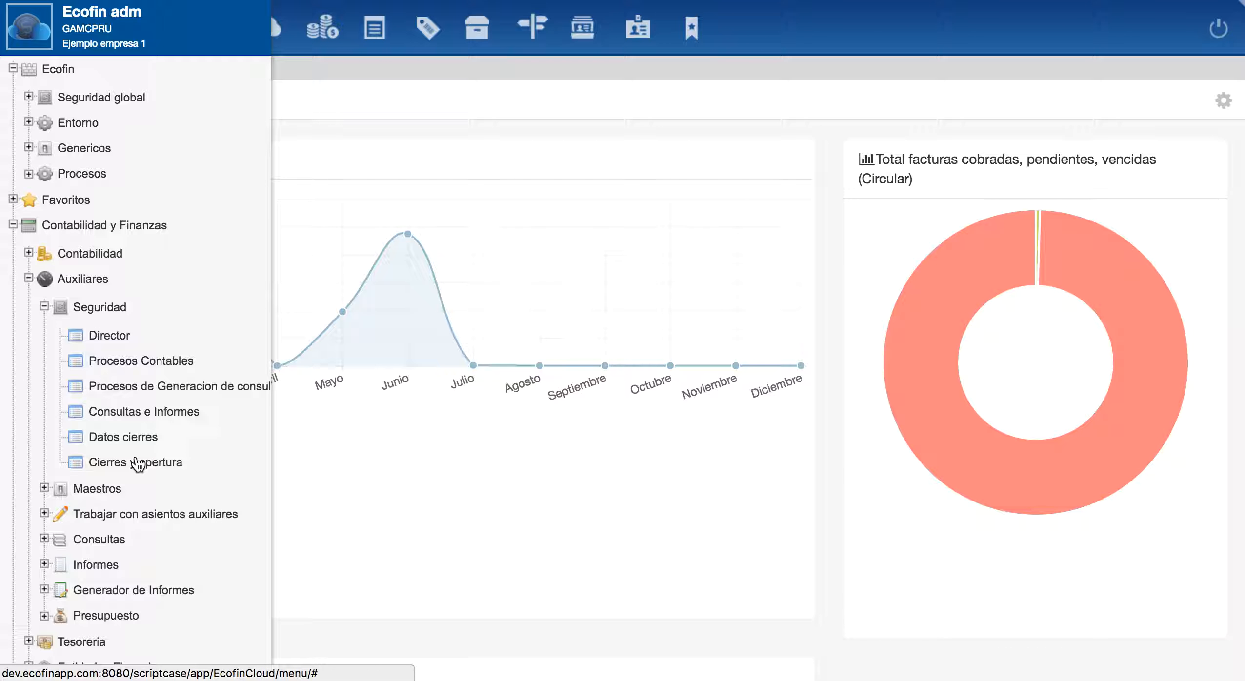
pyautogui.click(136, 463)
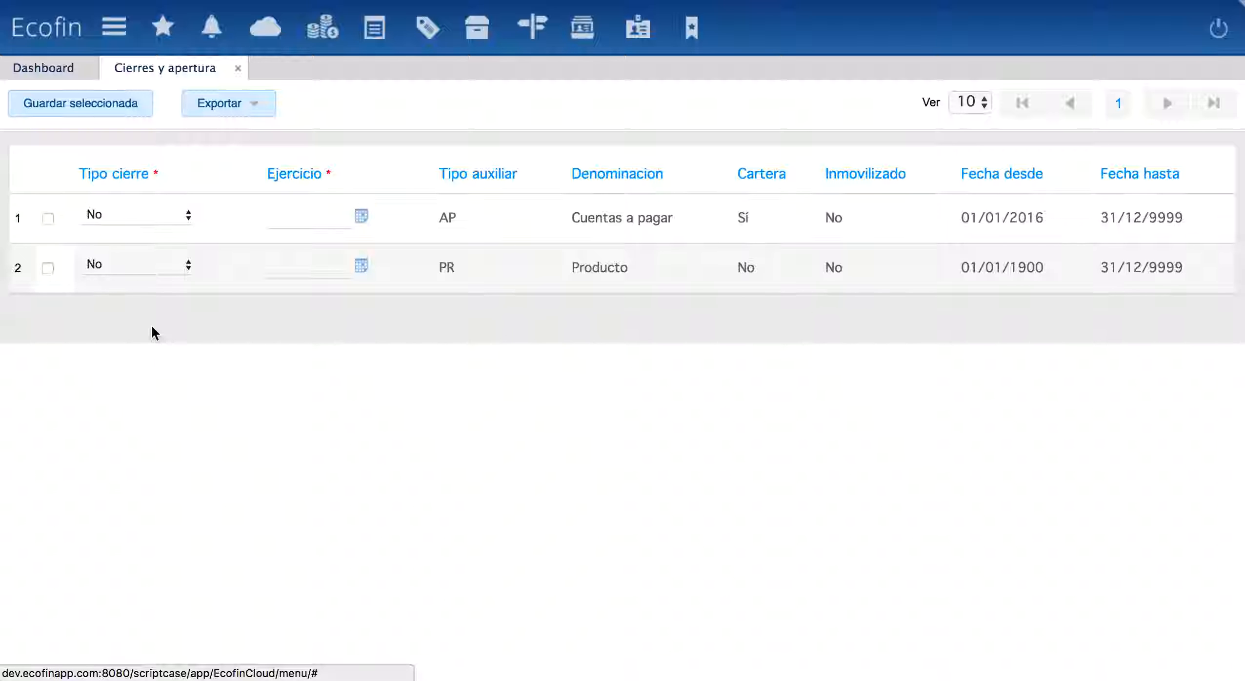
pyautogui.click(135, 223)
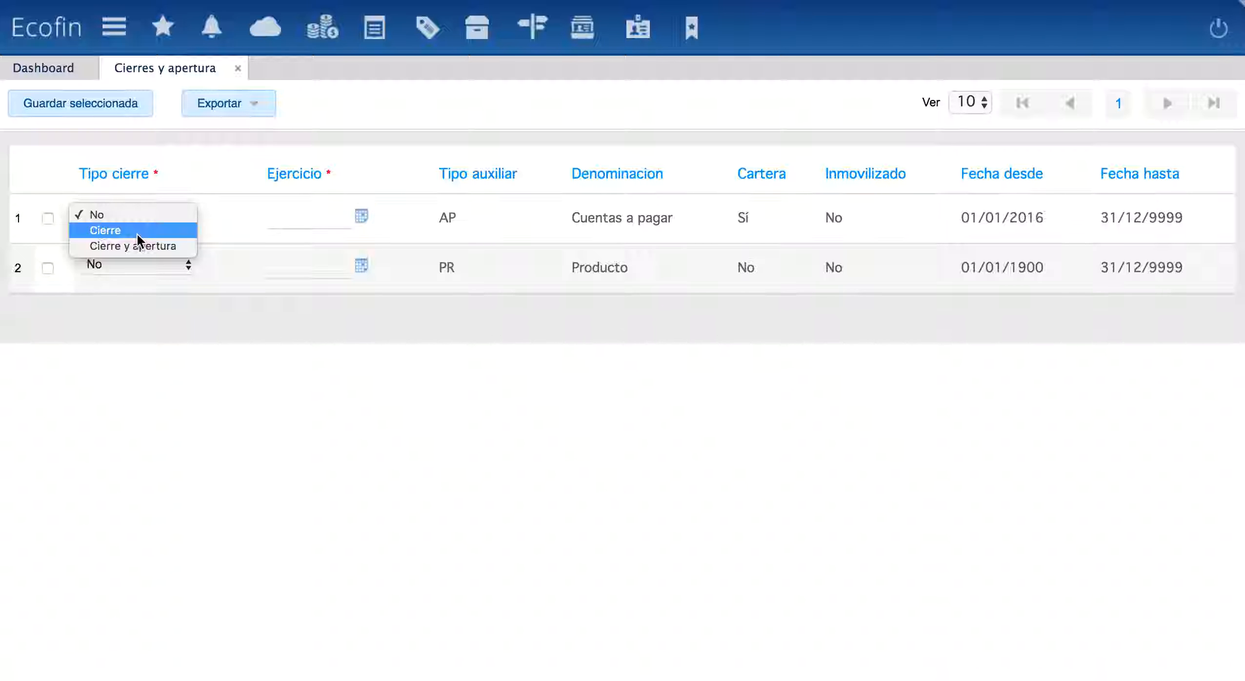
pyautogui.click(164, 389)
pyautogui.click(239, 70)
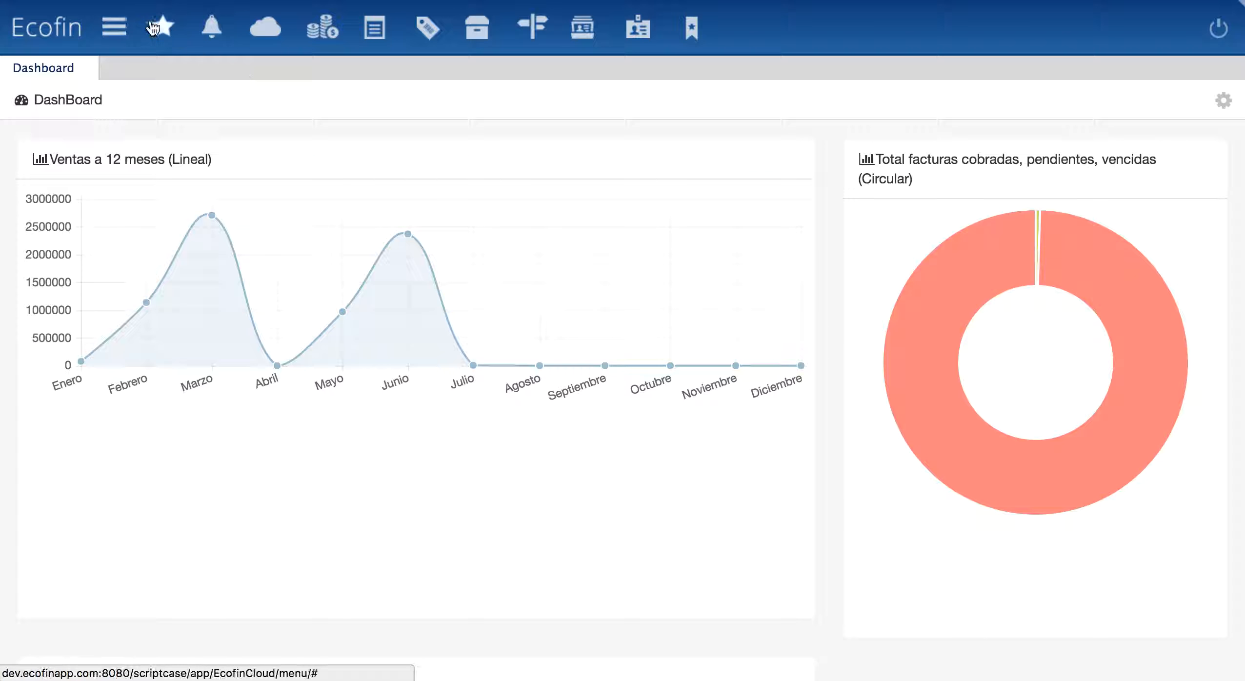
# Start a new record in Codigos de auxiliar under the Auxiliares Maestros section with Tipo AP - Cuentas a pagar.
pyautogui.click(113, 27)
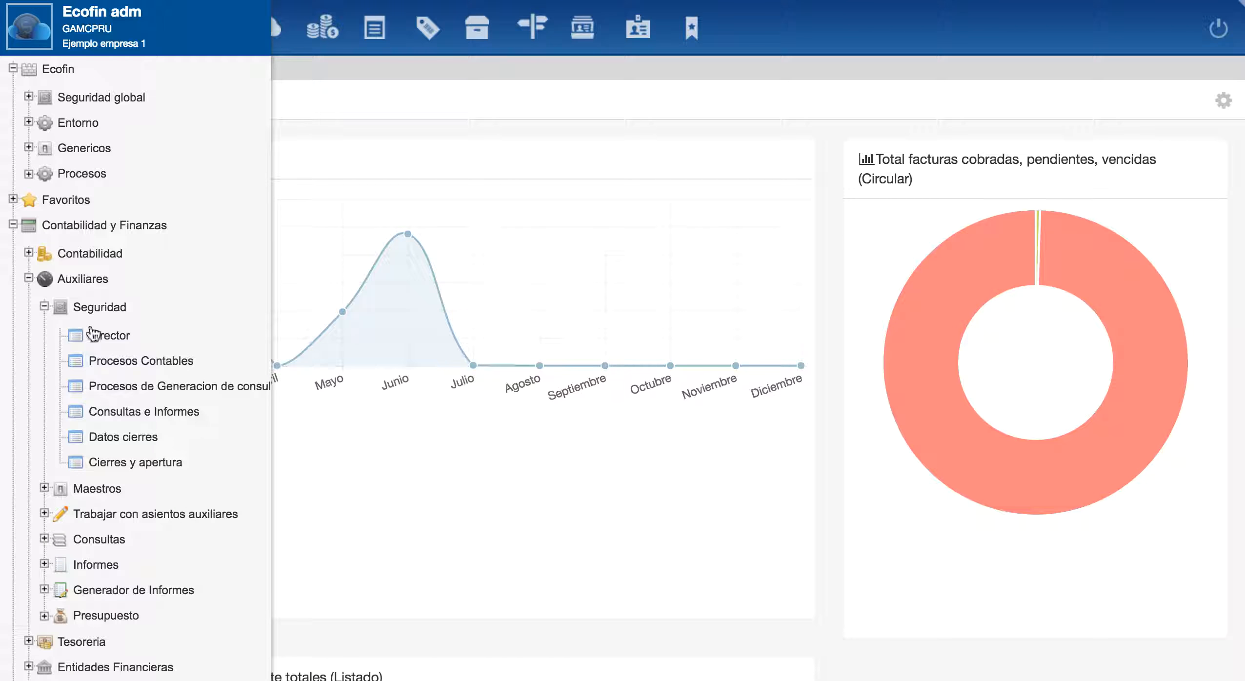
pyautogui.click(45, 306)
pyautogui.click(44, 333)
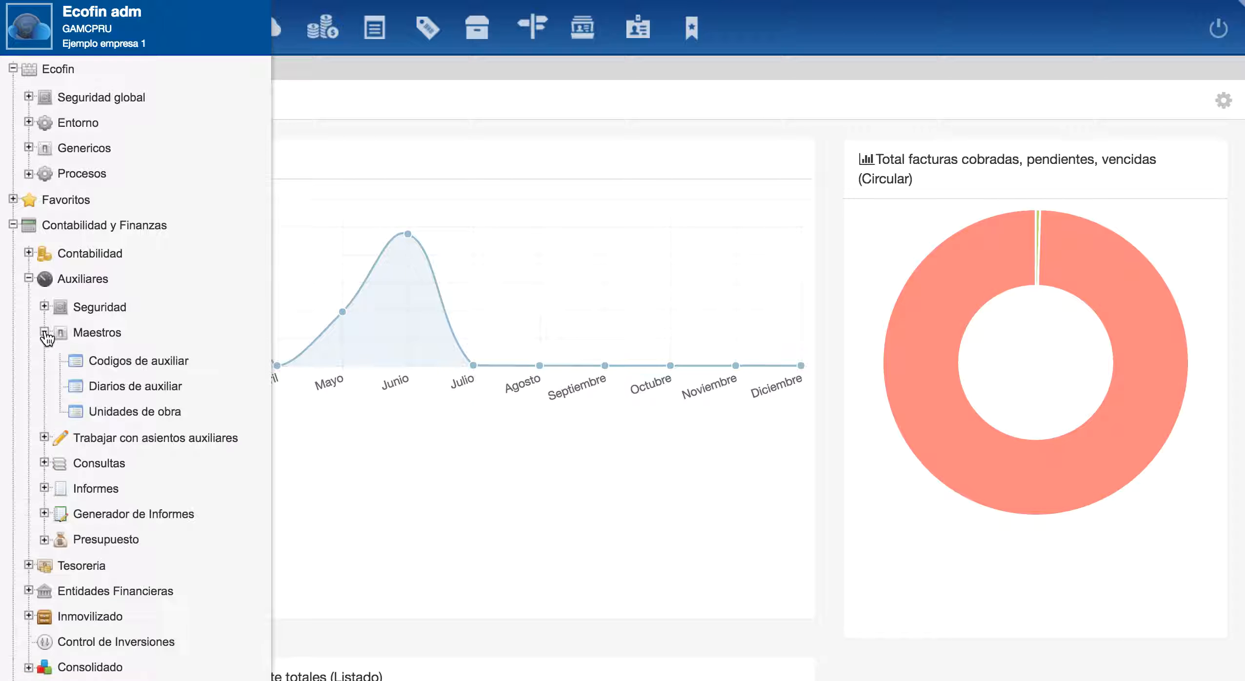
pyautogui.click(154, 364)
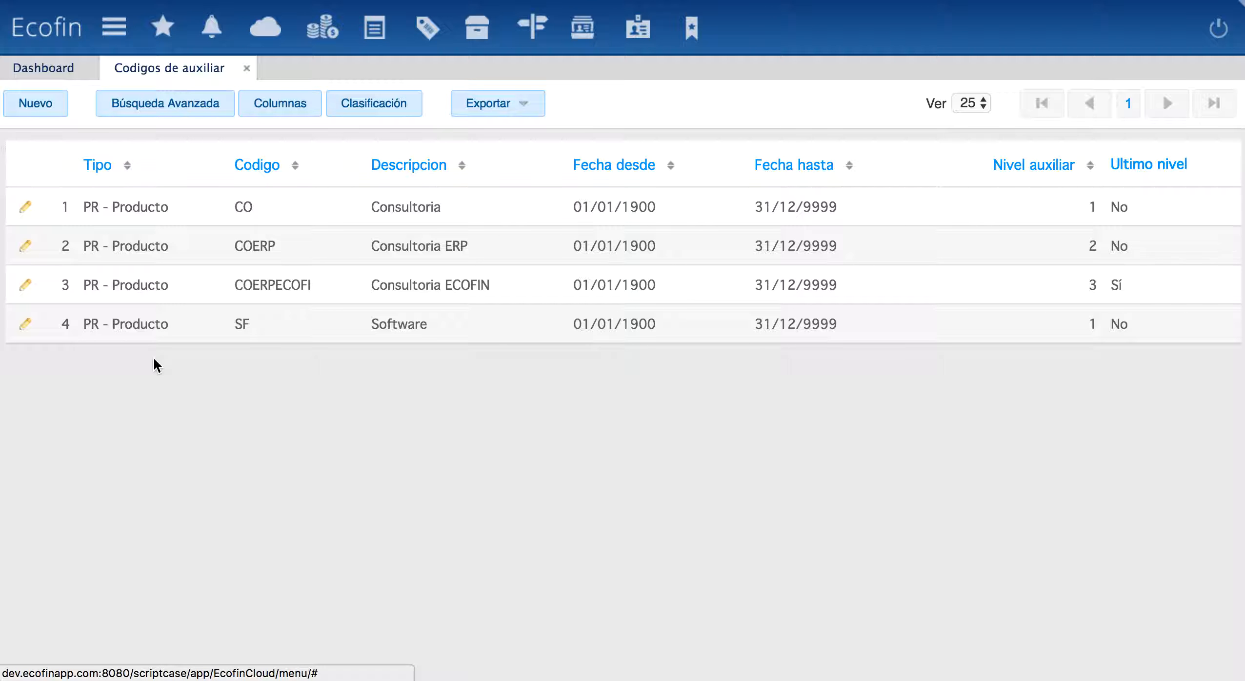
pyautogui.click(39, 113)
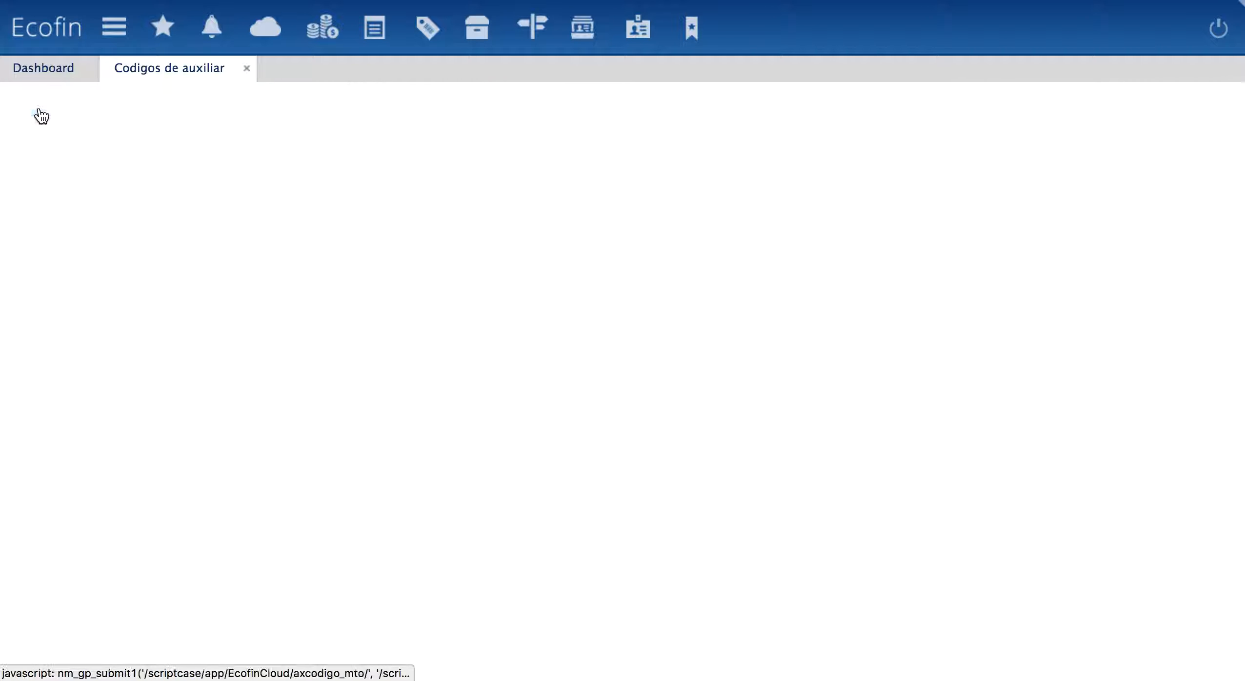
pyautogui.click(253, 163)
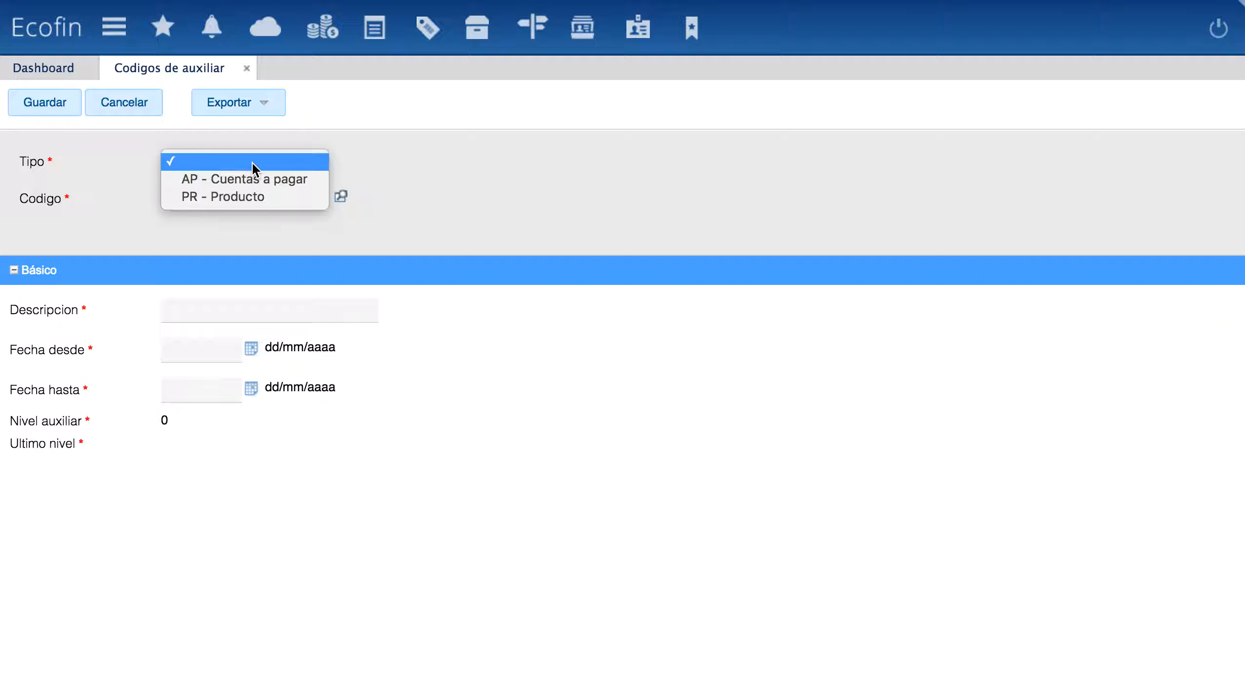
pyautogui.click(250, 179)
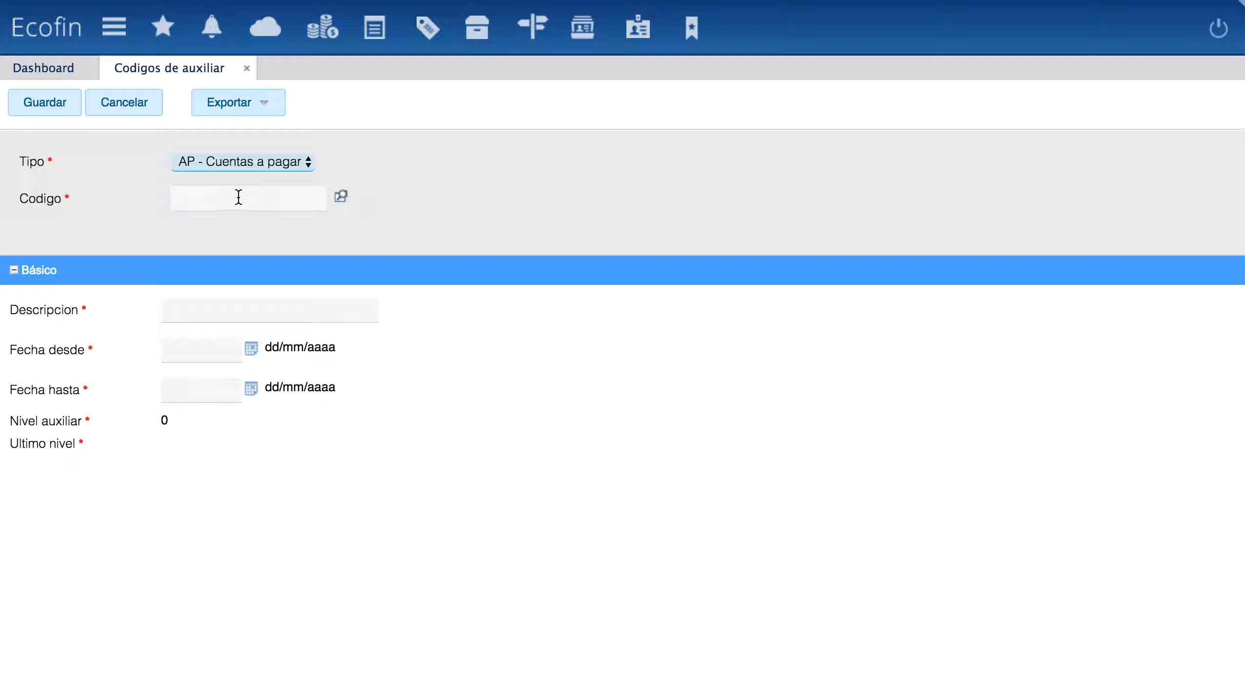
# Give the new AP auxiliary code record the Codigo SPN and the Descripcion Spain.
pyautogui.click(239, 198)
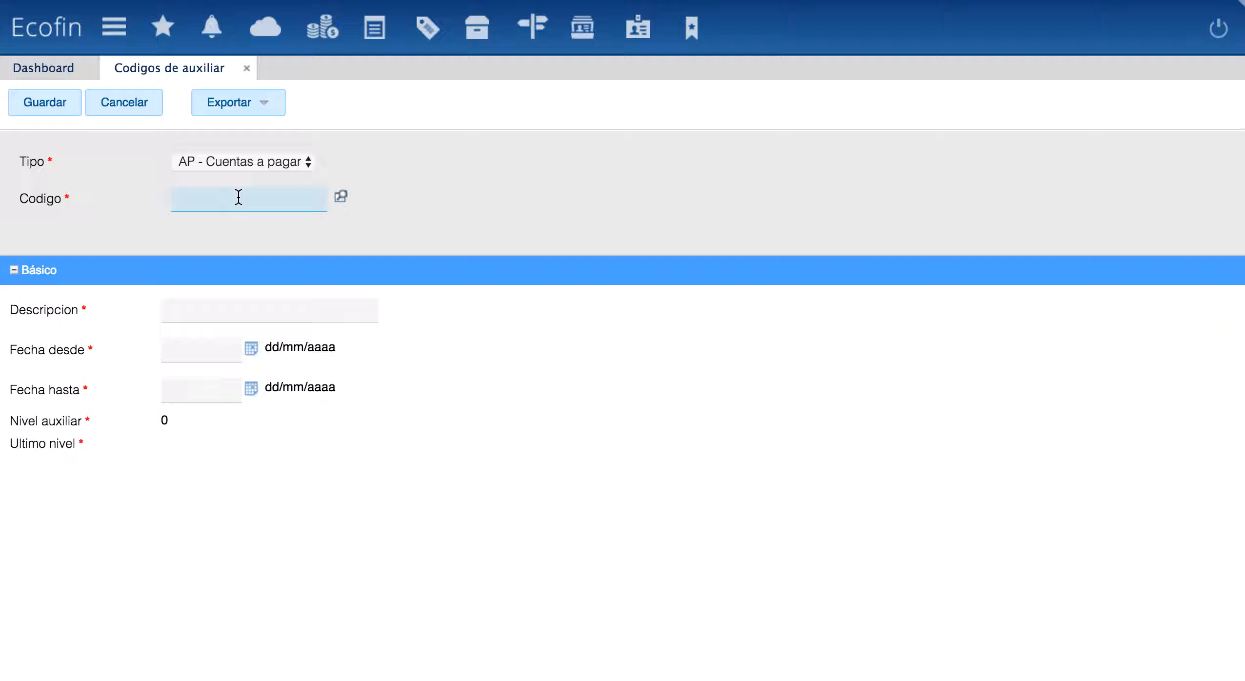
pyautogui.write('SPA')
pyautogui.press('BackSpace')
pyautogui.write('N')
pyautogui.press('Tab')
pyautogui.write('Spa')
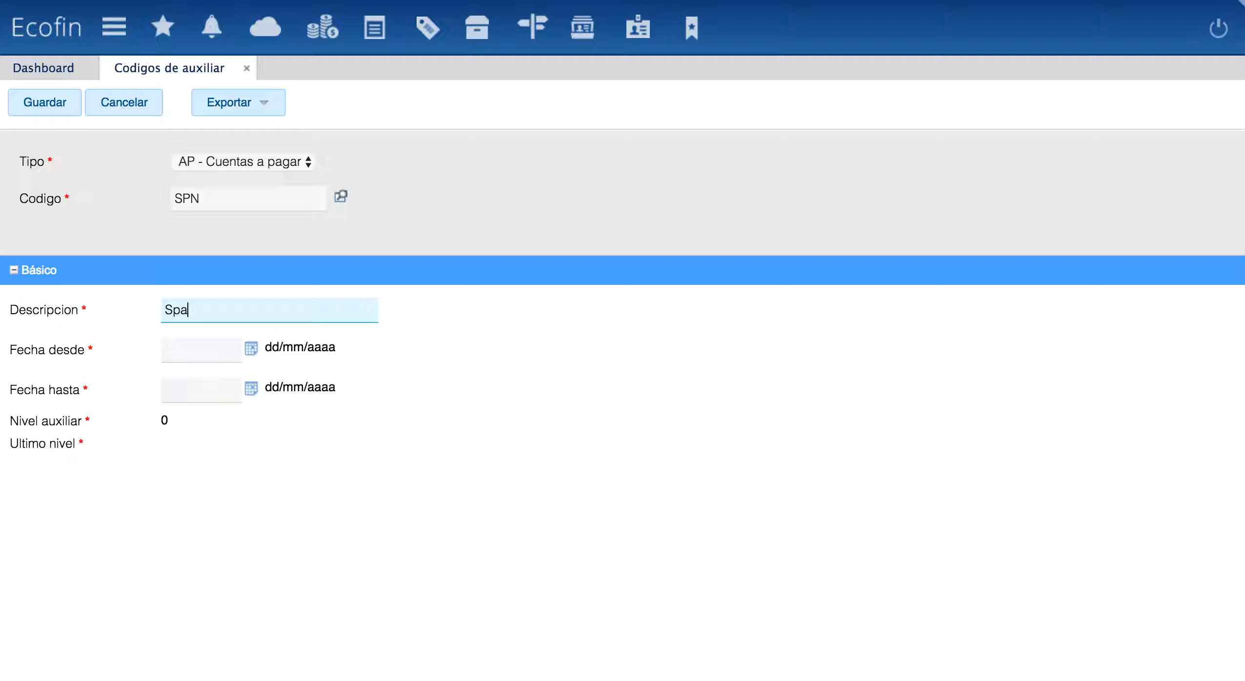
pyautogui.write('in')
# Set the SPN code's validity from 01/01/2016 to 31/12/9999 and save the record.
pyautogui.press('Tab')
pyautogui.write('01/01/1900')
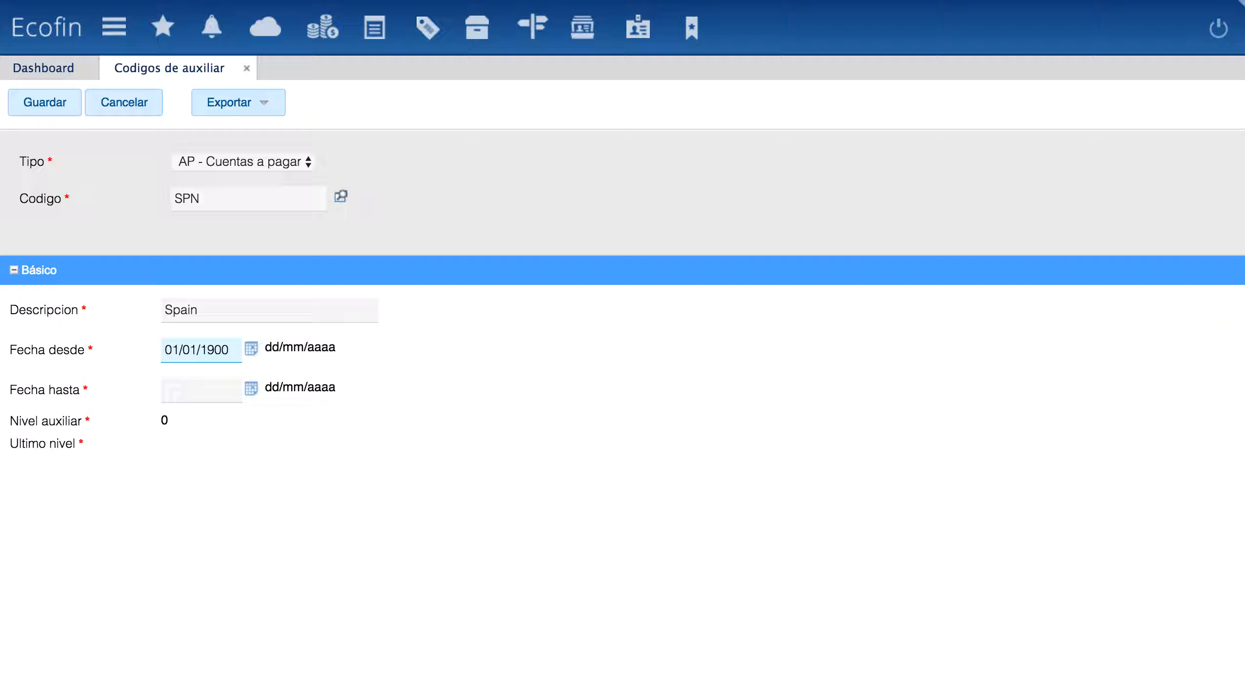
pyautogui.press('BackSpace')
pyautogui.press('BackSpace')
pyautogui.press('BackSpace')
pyautogui.press('BackSpace')
pyautogui.write('2016')
pyautogui.press('Tab')
pyautogui.write('31')
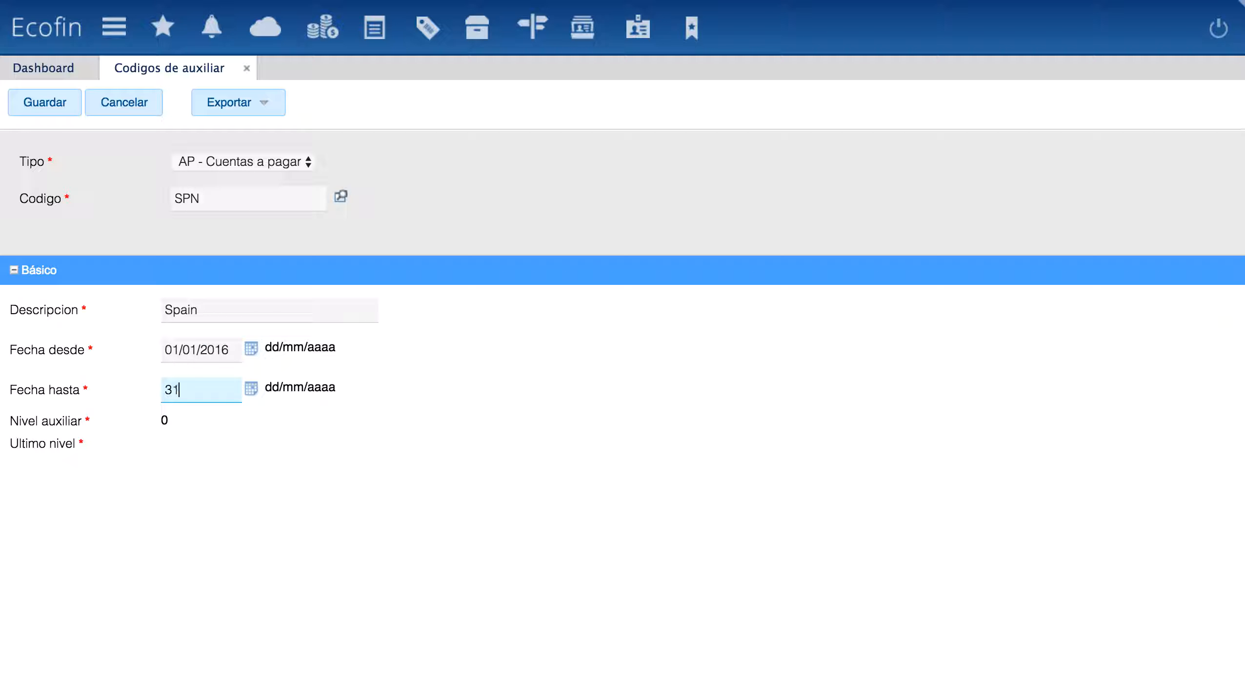
pyautogui.write('/12/9999')
pyautogui.click(56, 110)
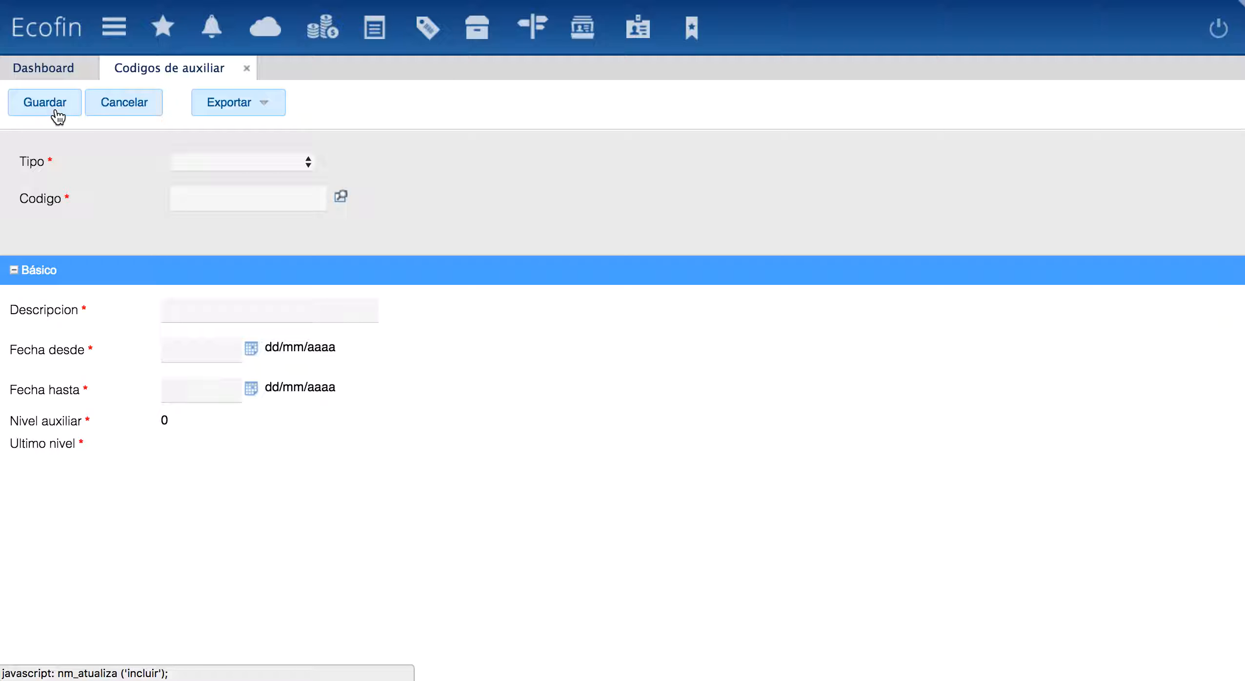
# Fill in another auxiliary code with Tipo AP - Cuentas a pagar, Codigo SPN00001 and Descripcion Cliente 1.
pyautogui.click(275, 161)
pyautogui.click(274, 181)
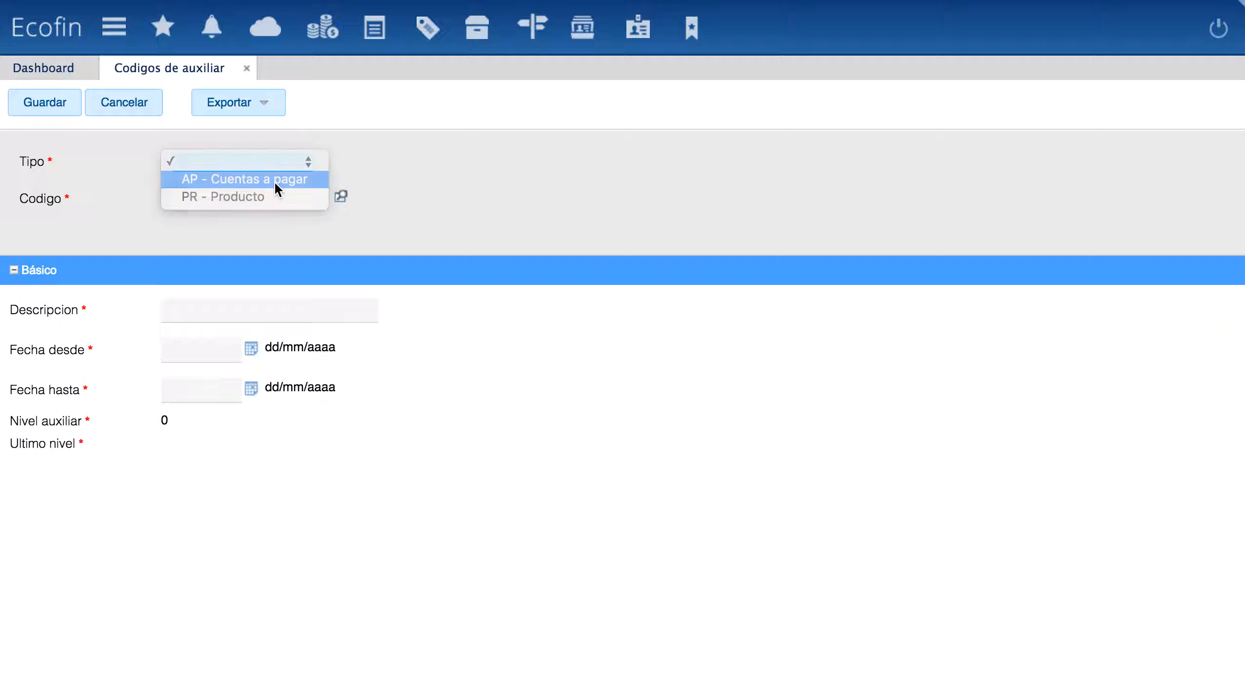
pyautogui.click(253, 195)
pyautogui.write('S')
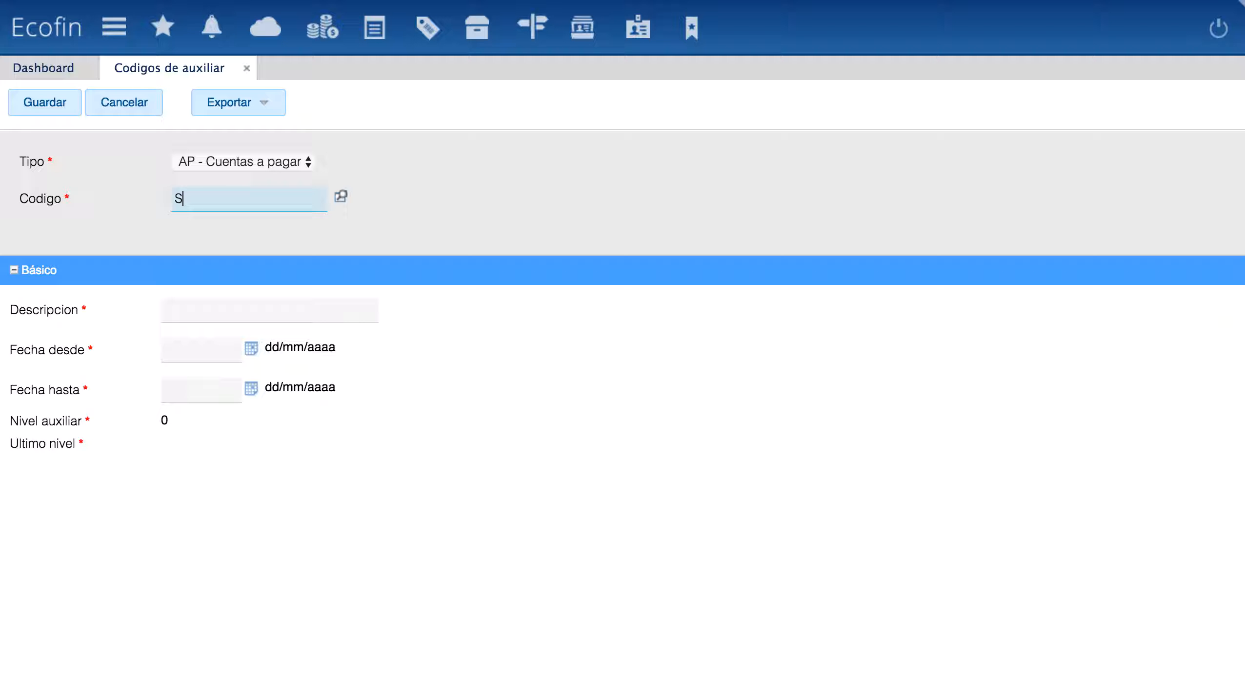
pyautogui.write('PN00001')
pyautogui.click(207, 306)
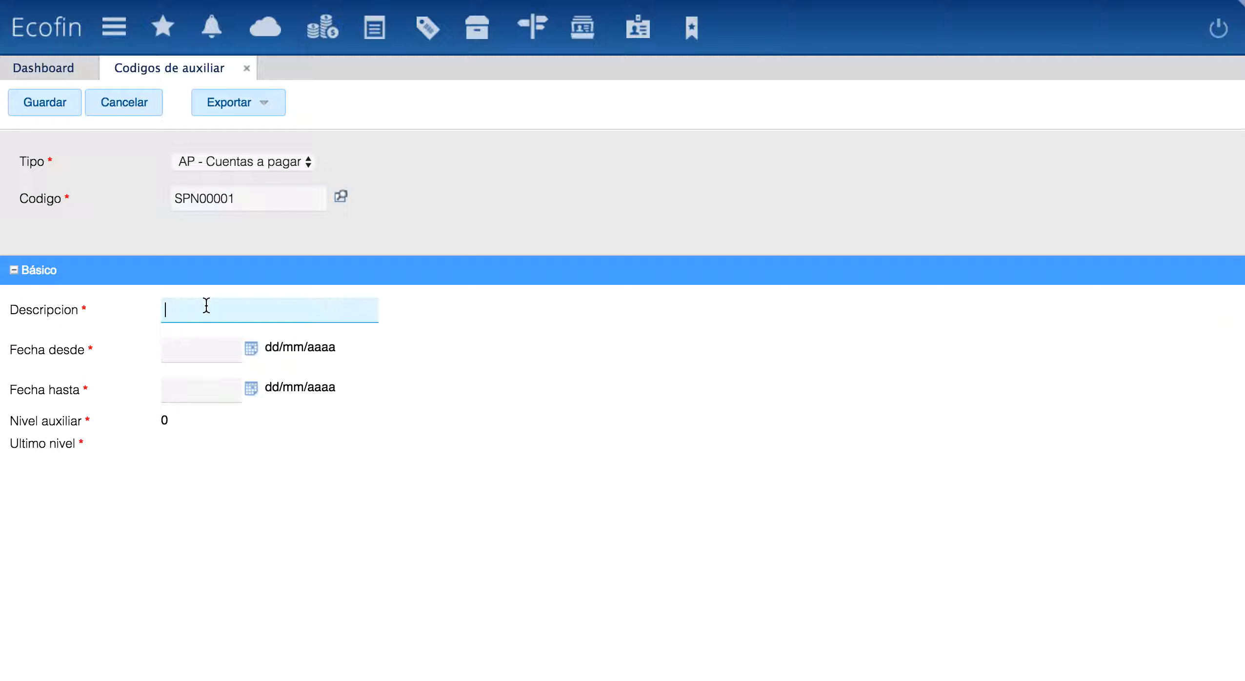
pyautogui.write('Cliente 1')
# Set the SPN00001 code's validity from 01/01/2016 to 31/12/9999 and save the record.
pyautogui.click(191, 351)
pyautogui.write('01/01/2016')
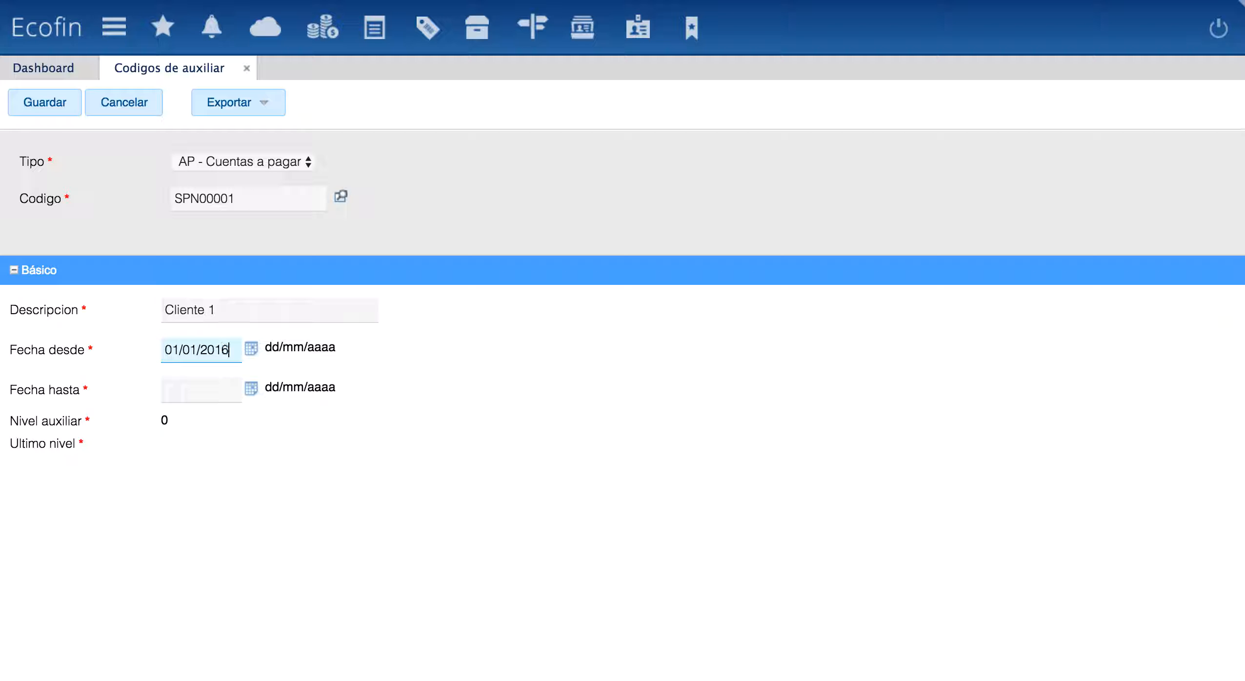
pyautogui.press('Tab')
pyautogui.write('31/12/9999')
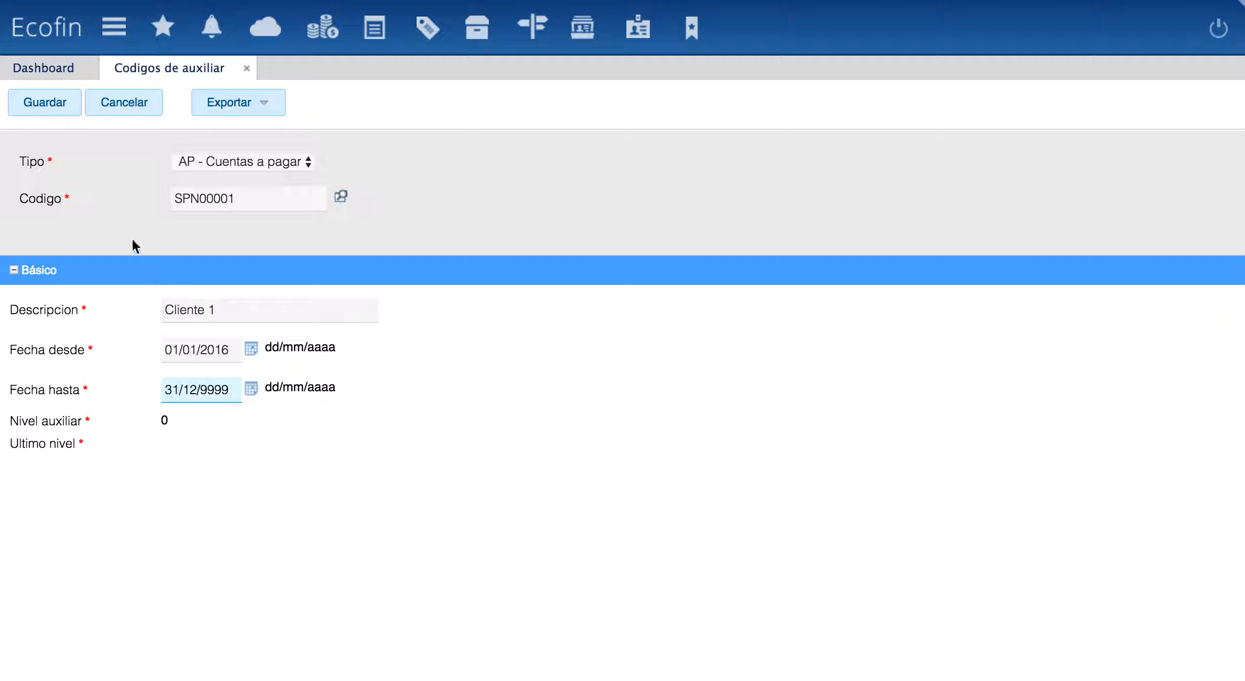
pyautogui.click(47, 103)
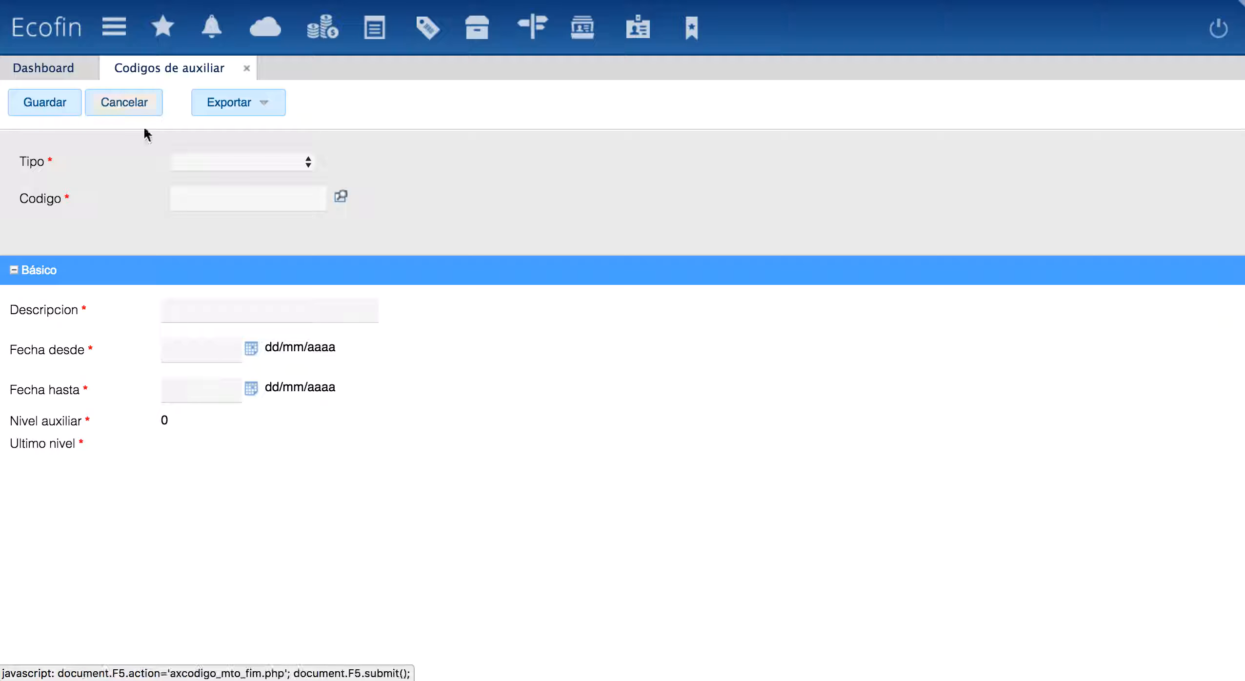
# Fill in another auxiliary code with Tipo AP - Cuentas a pagar, Codigo USA and Descripcion Customer Usa.
pyautogui.click(287, 163)
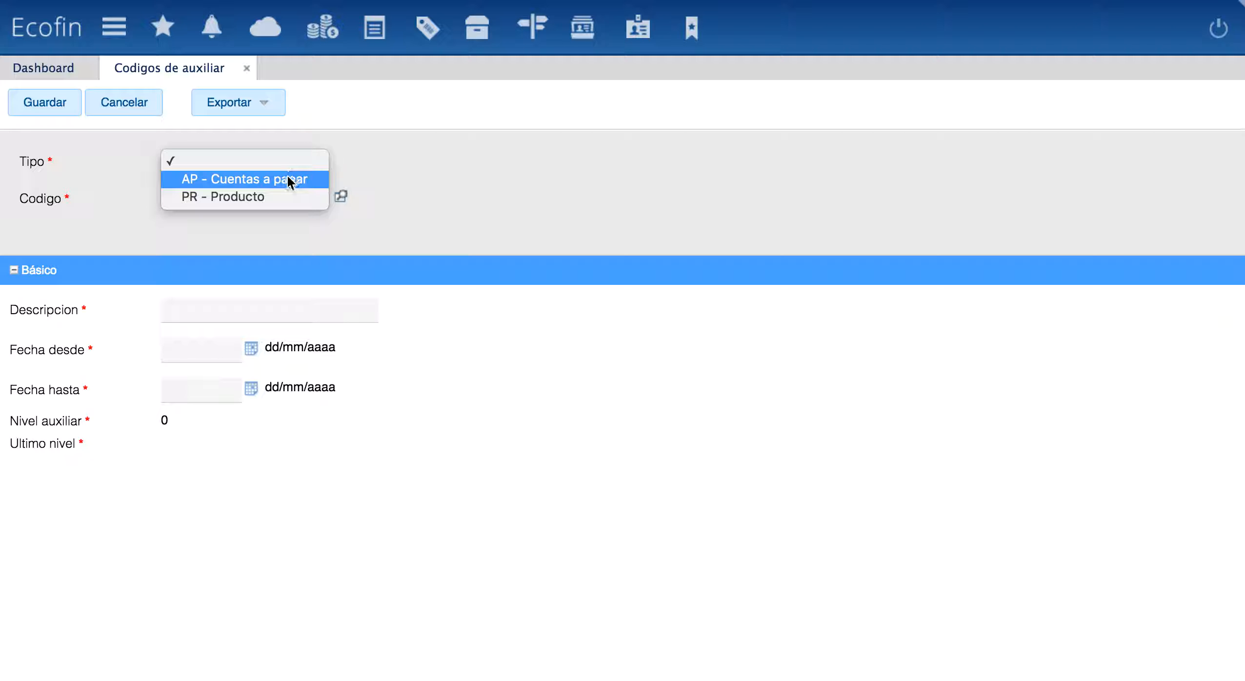
pyautogui.click(288, 180)
pyautogui.click(258, 208)
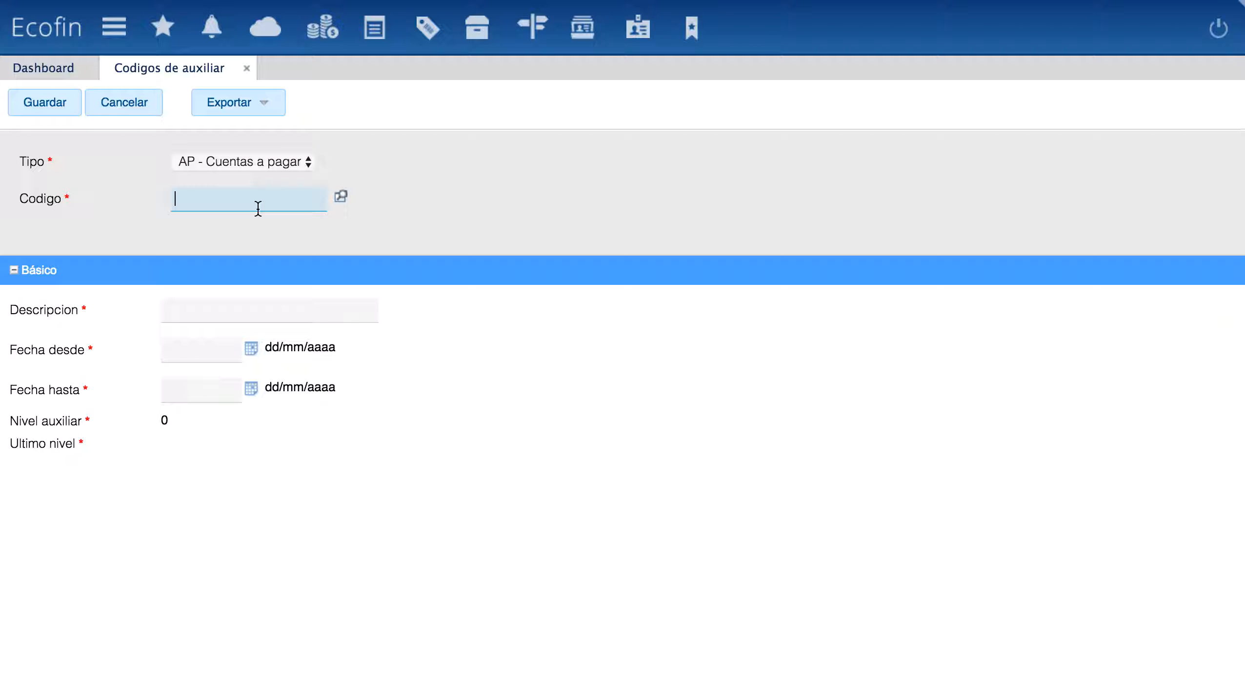
pyautogui.write('USA')
pyautogui.click(248, 308)
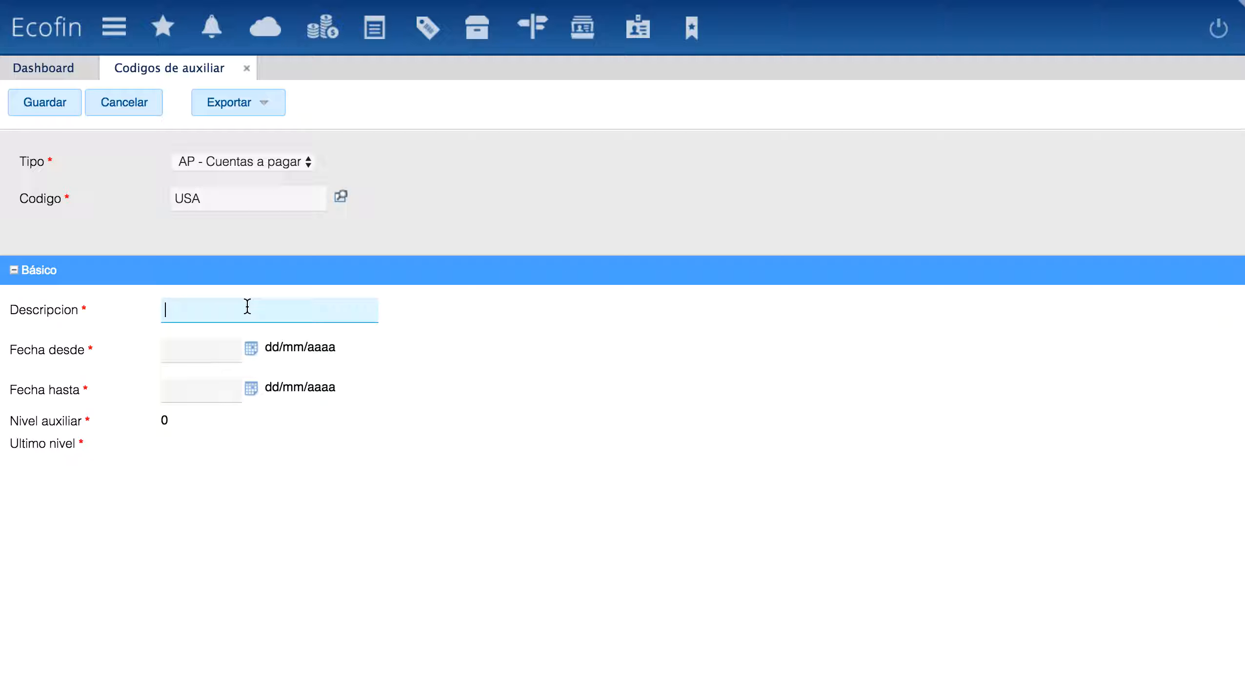
pyautogui.write('Customer Usa')
# Set the USA code's validity from 01/01/2016 to 31/12/9999 and save the record.
pyautogui.click(199, 354)
pyautogui.write('01/01')
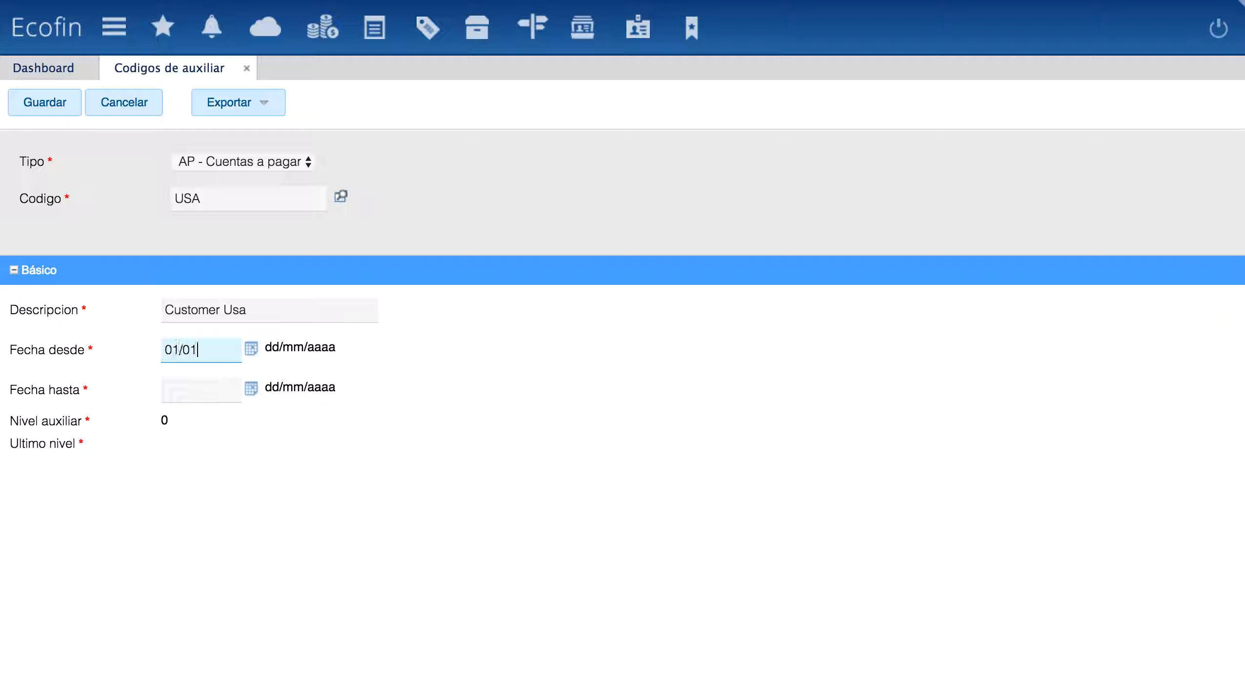
pyautogui.write('/1900')
pyautogui.press('BackSpace')
pyautogui.press('BackSpace')
pyautogui.press('BackSpace')
pyautogui.press('BackSpace')
pyautogui.press('BackSpace')
pyautogui.write('/2016')
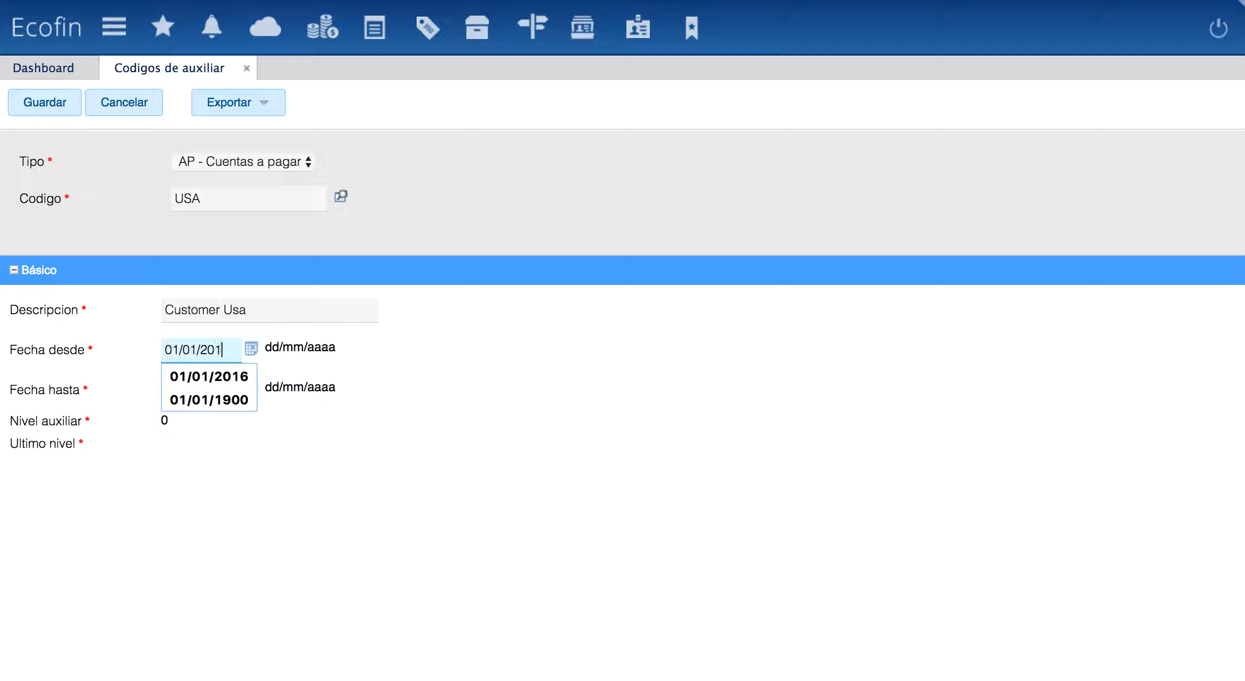
pyautogui.press('Tab')
pyautogui.write('31/12/99')
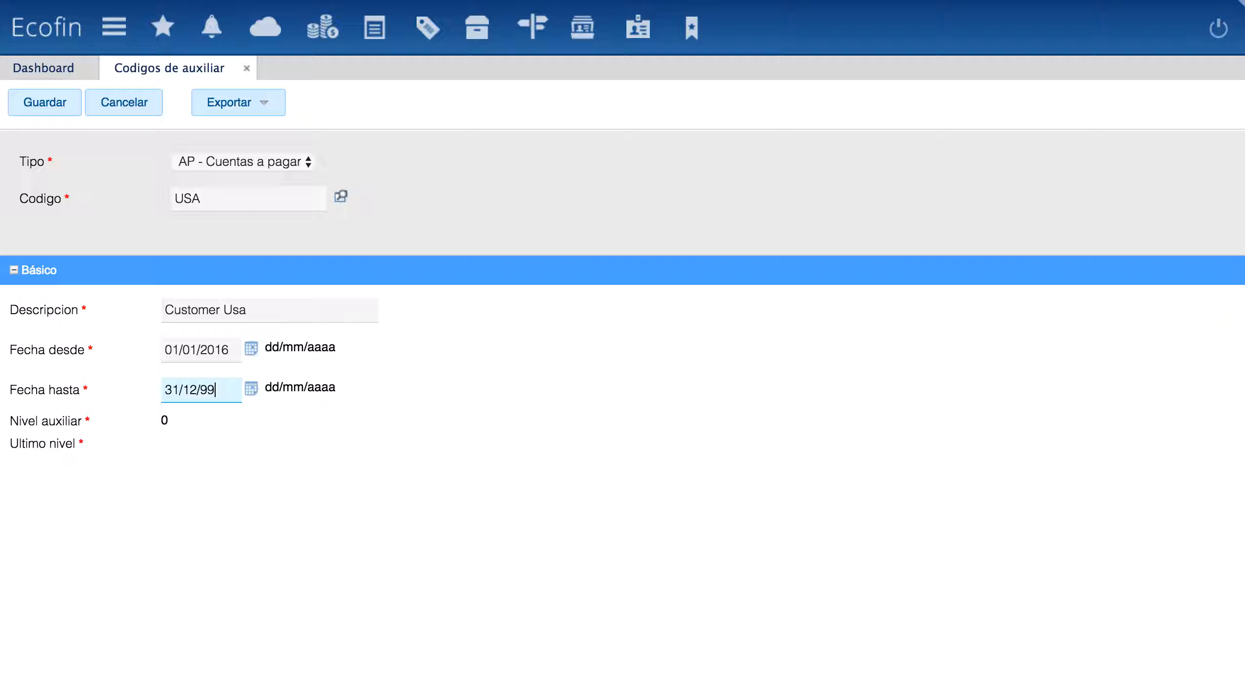
pyautogui.write('99')
pyautogui.click(58, 113)
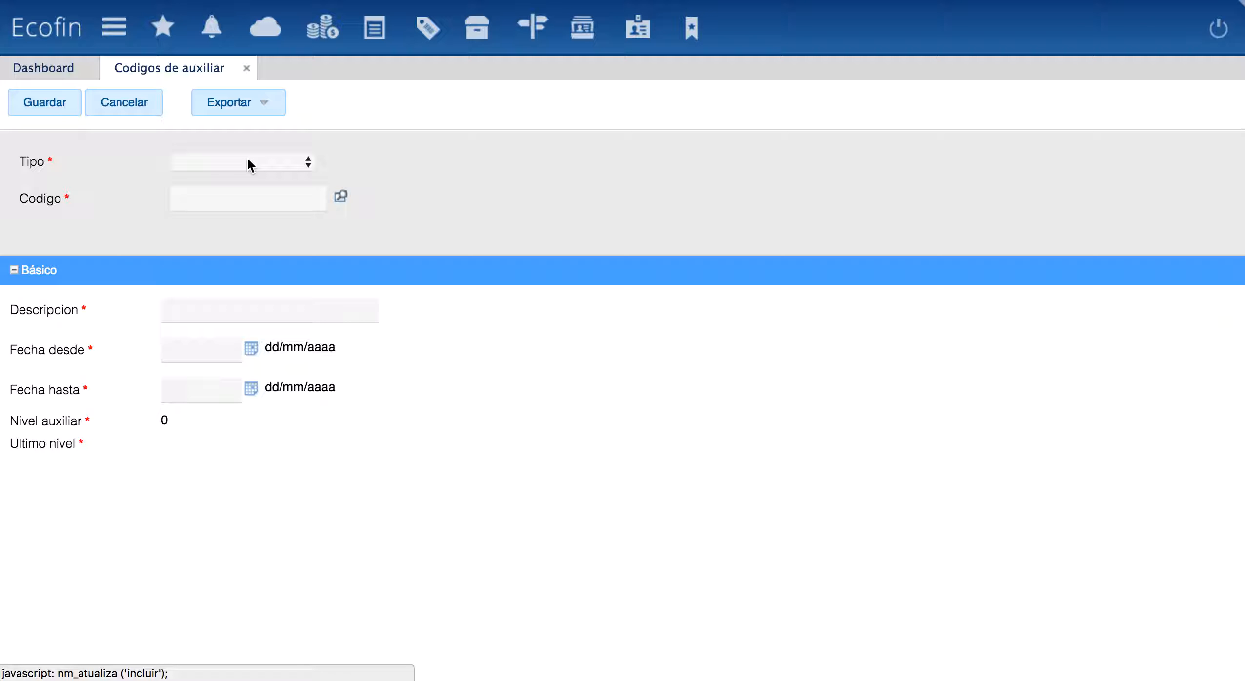
# Fill in another auxiliary code with Tipo AP - Cuentas a pagar, Codigo USA00001 and Descripcion Customer 1.
pyautogui.click(247, 159)
pyautogui.click(243, 173)
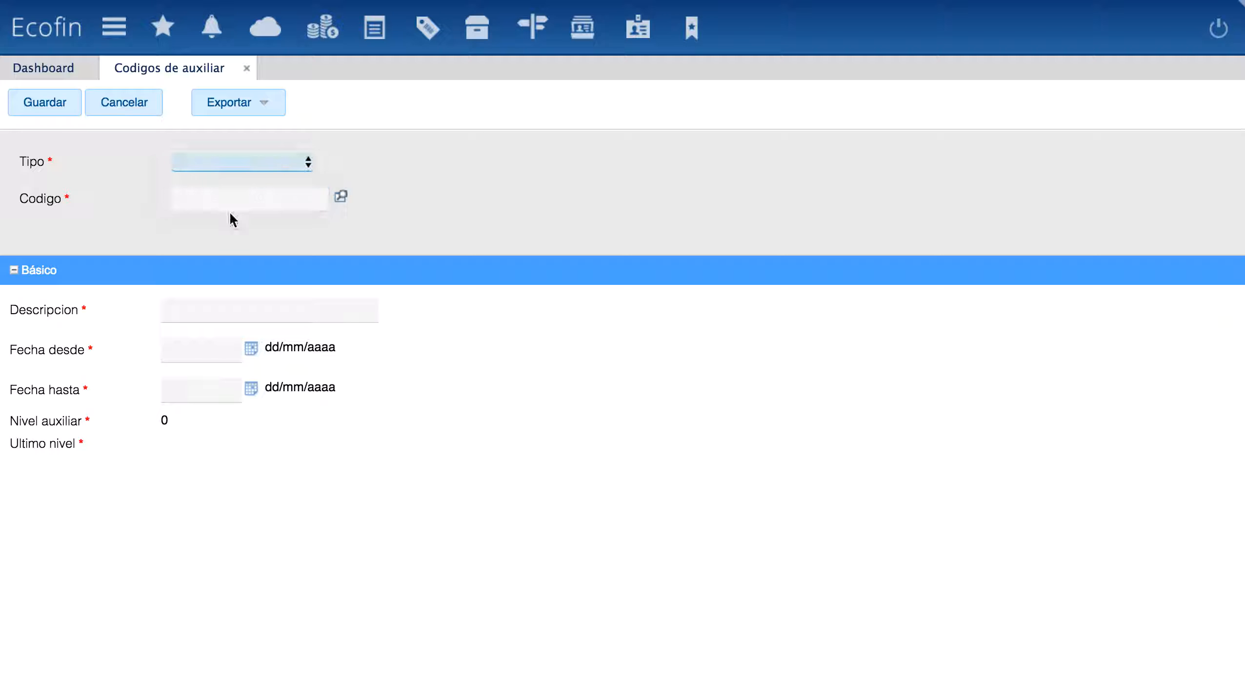
pyautogui.click(234, 197)
pyautogui.write('USA00001')
pyautogui.press('Tab')
pyautogui.write('Customer 1')
# Set the USA00001 code's validity from 01/01/2016 to 31/12/9999, save it and close Codigos de auxiliar from its record list.
pyautogui.press('Tab')
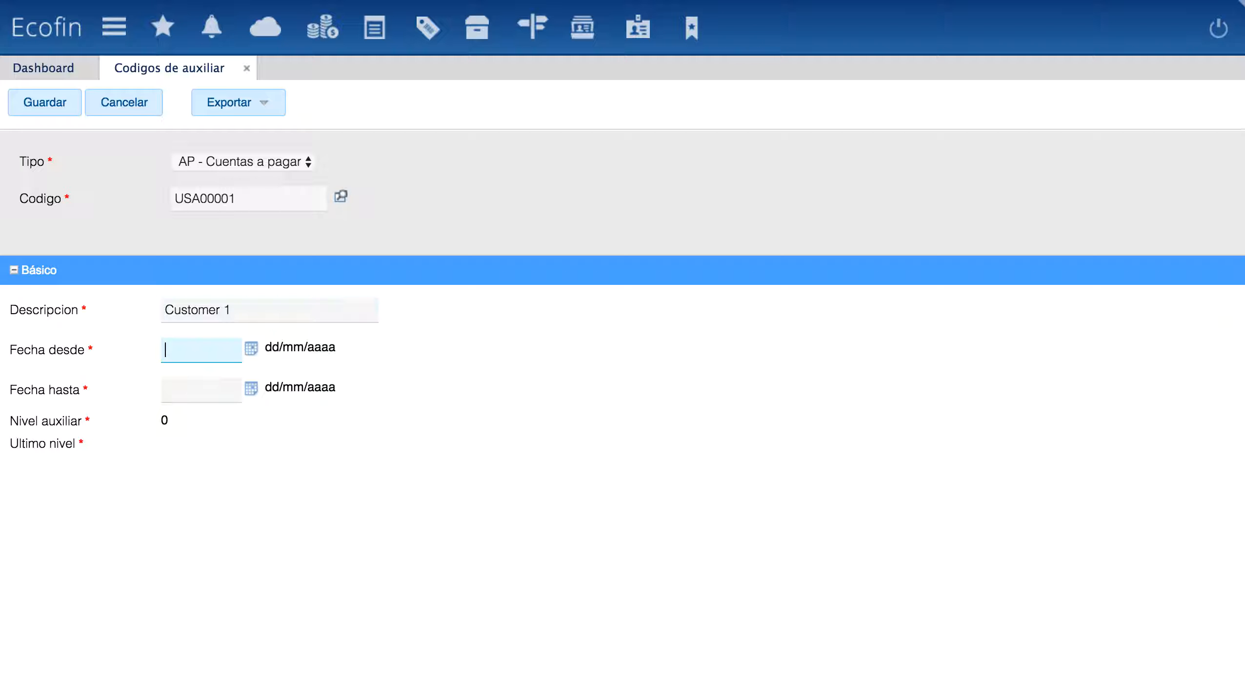
pyautogui.write('01/01/2016')
pyautogui.press('Tab')
pyautogui.write('31')
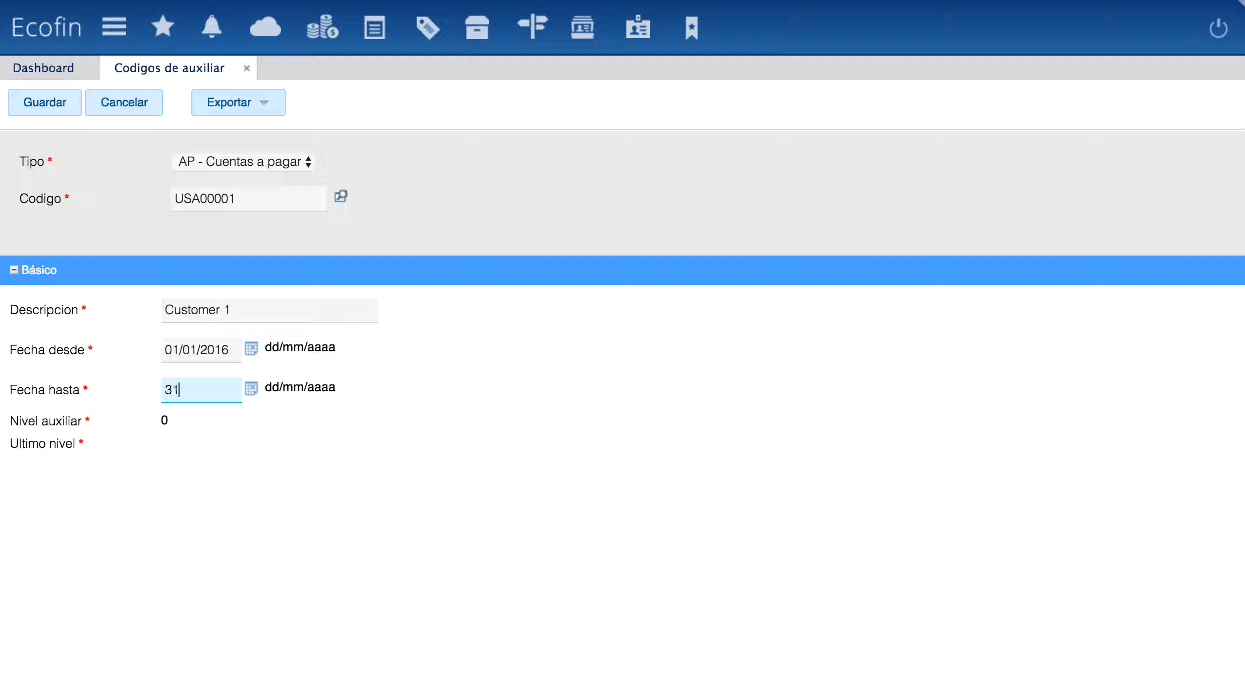
pyautogui.write('/12/9999')
pyautogui.click(54, 102)
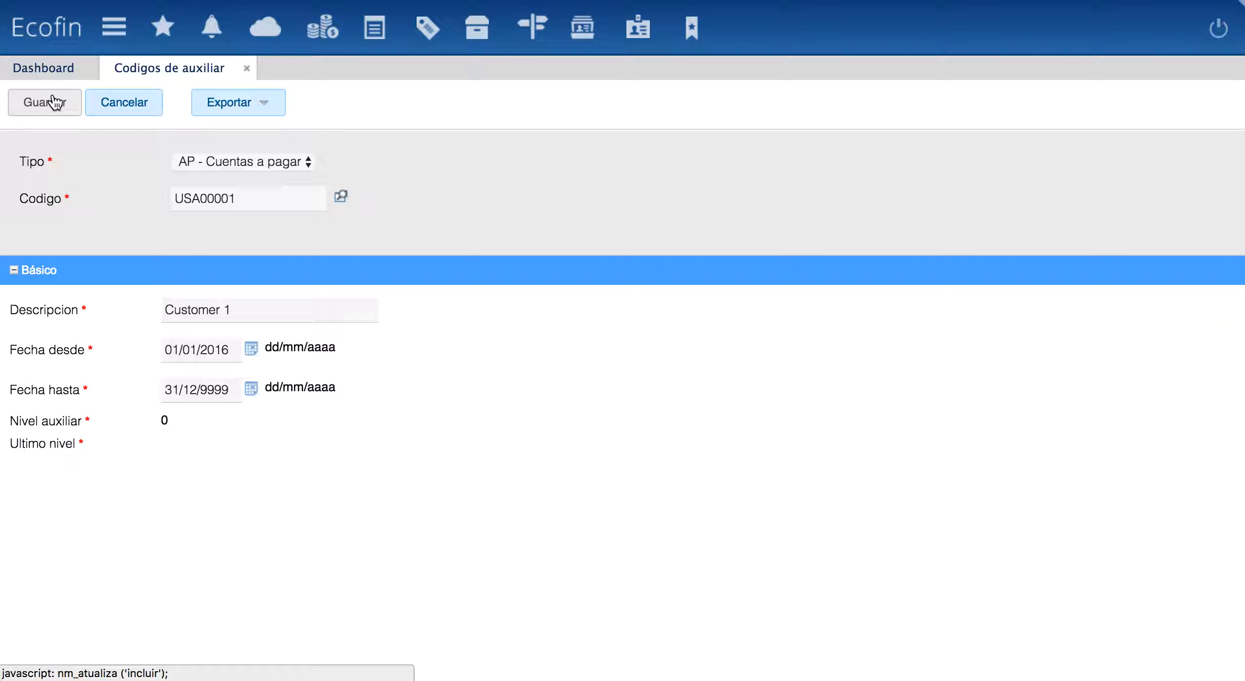
pyautogui.click(120, 97)
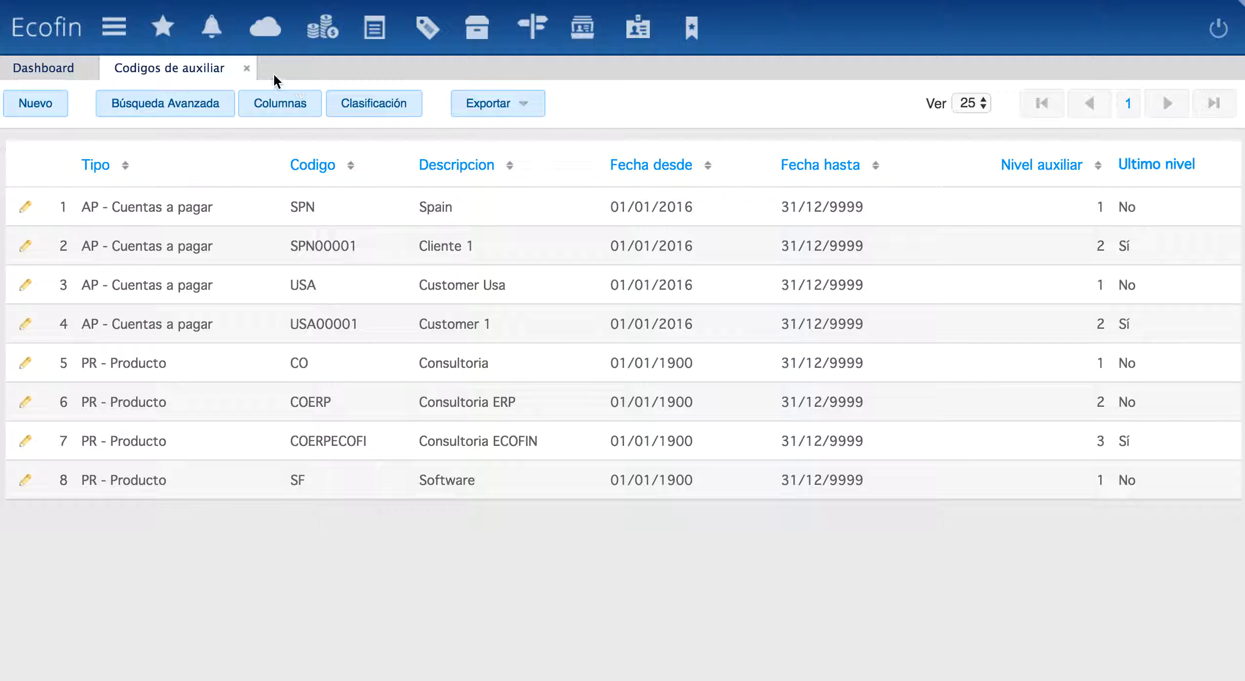
pyautogui.click(247, 69)
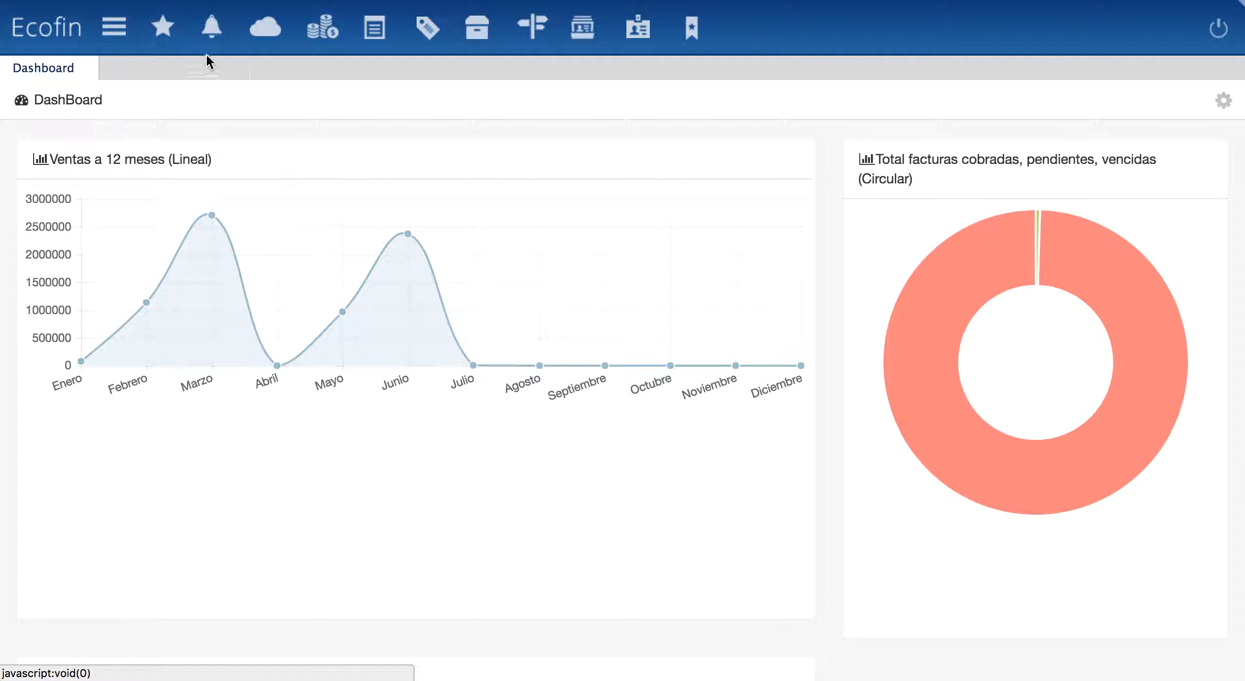
# Review Diarios de auxiliar and Unidades de obra in the Auxiliares Maestros section, closing each without changes.
pyautogui.click(118, 27)
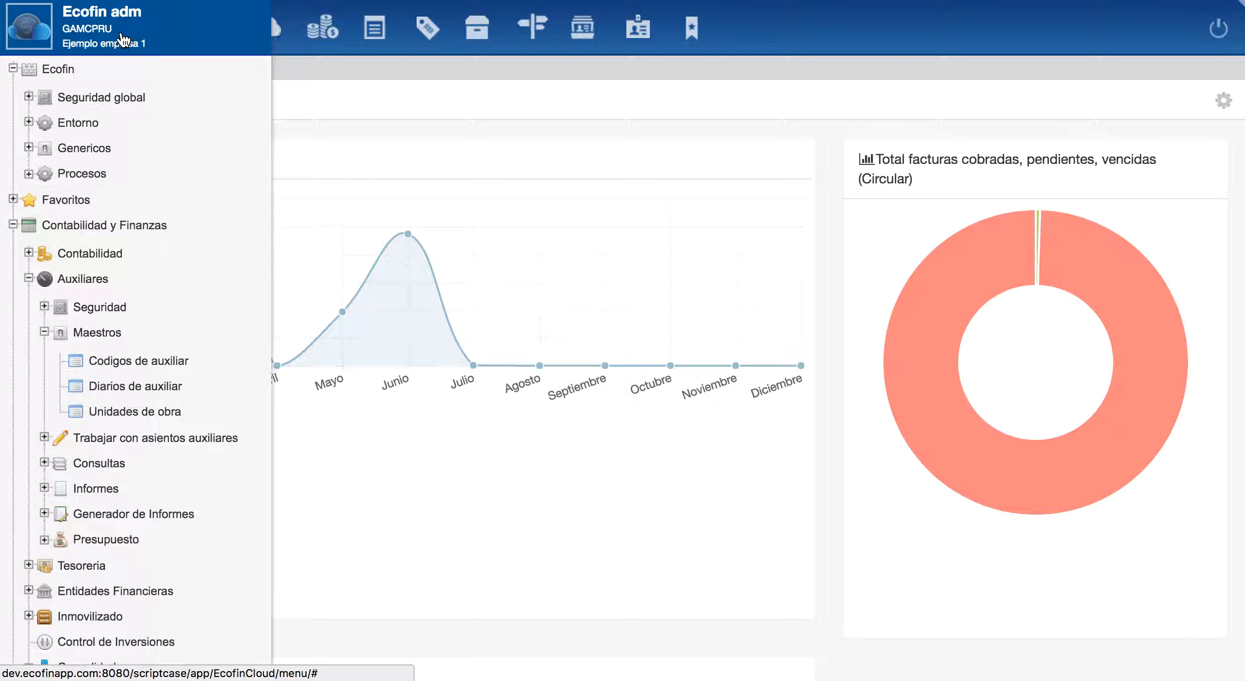
pyautogui.click(136, 388)
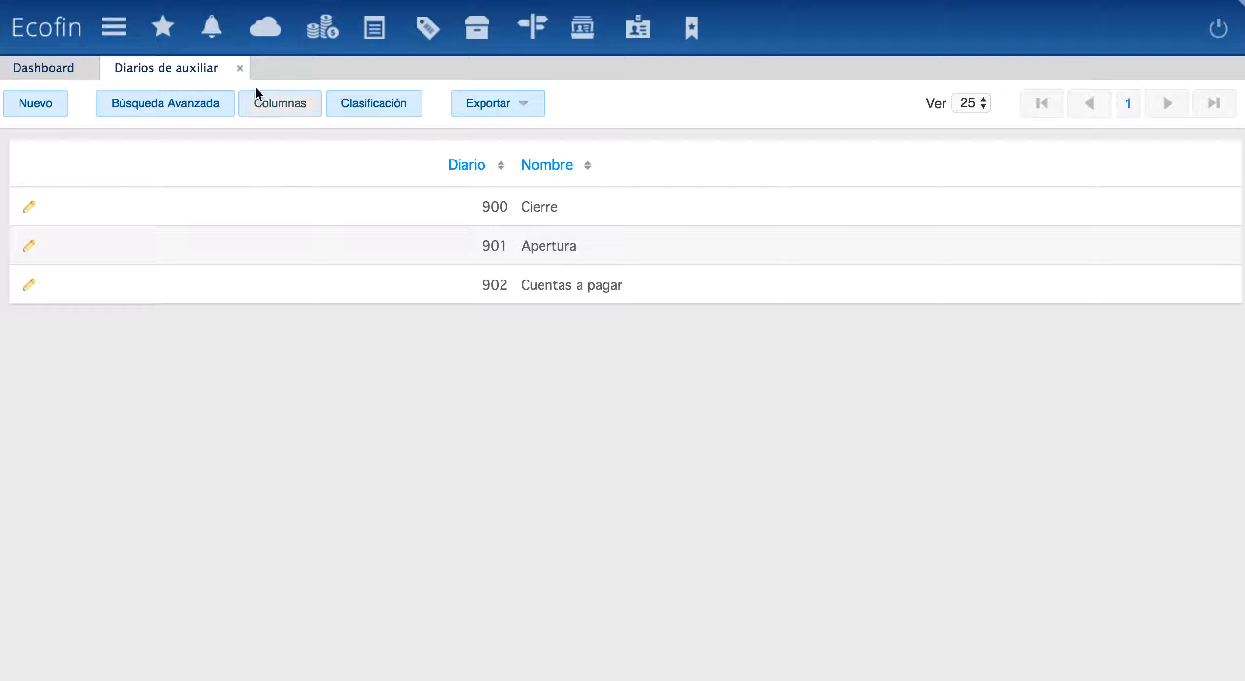
pyautogui.click(239, 68)
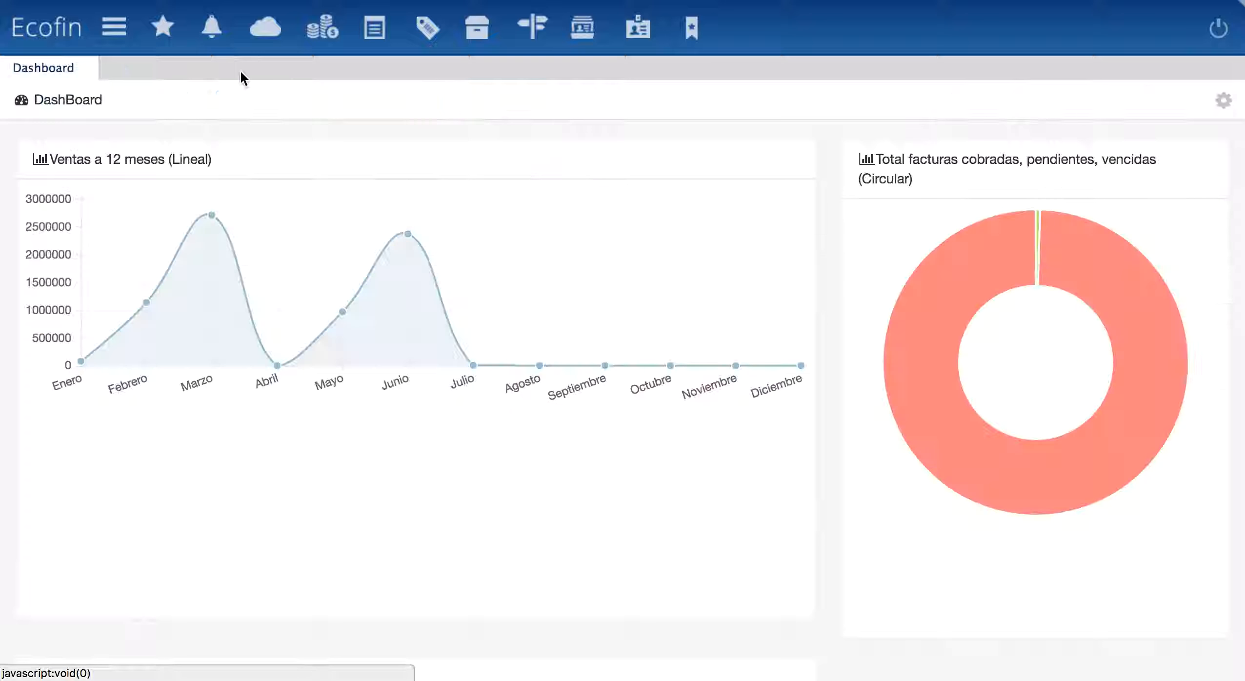
pyautogui.click(114, 27)
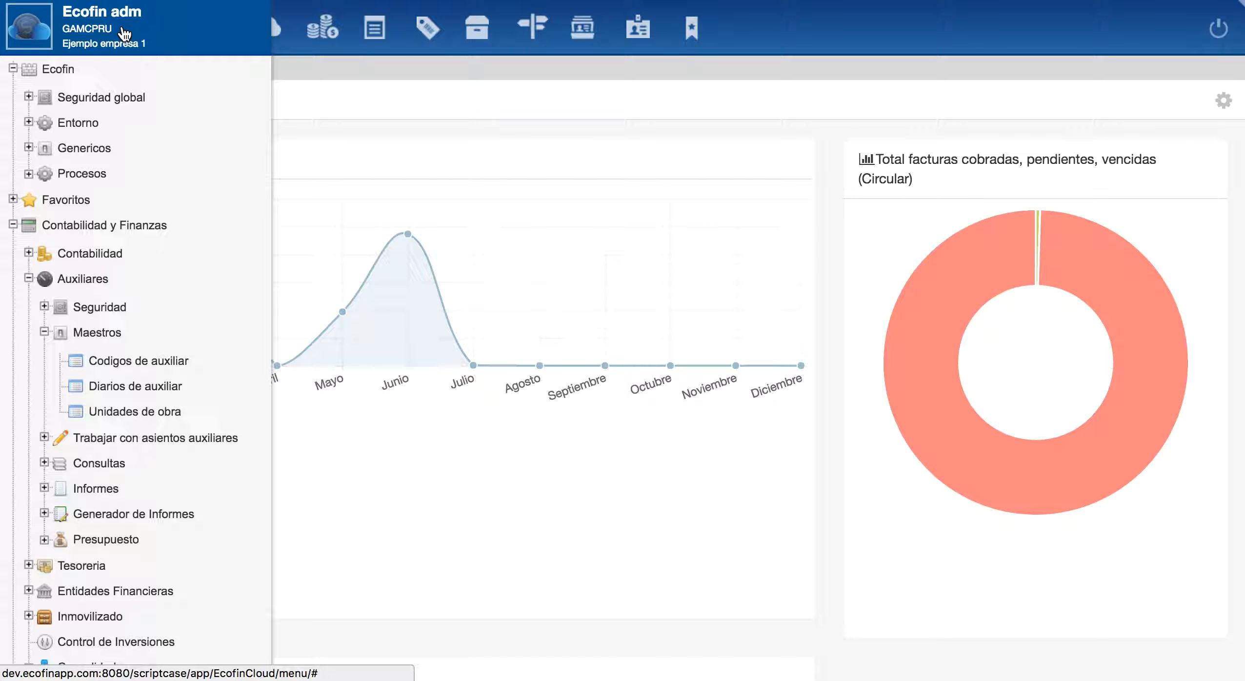
pyautogui.click(117, 412)
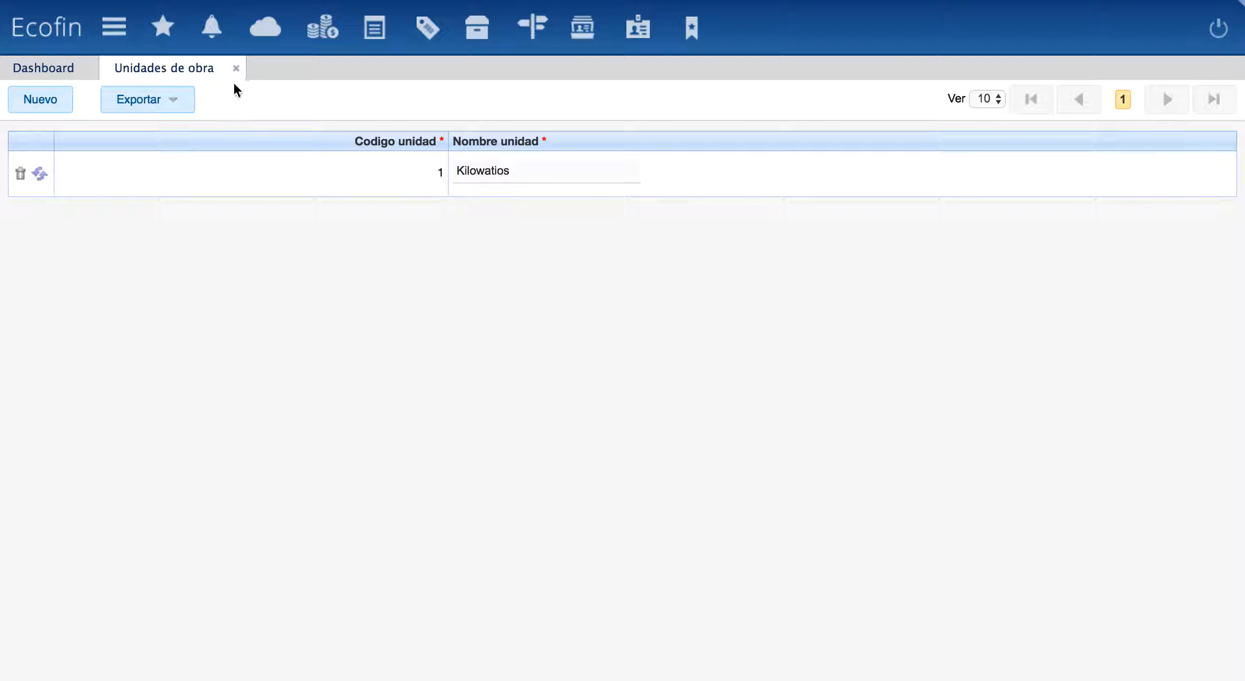
pyautogui.click(236, 68)
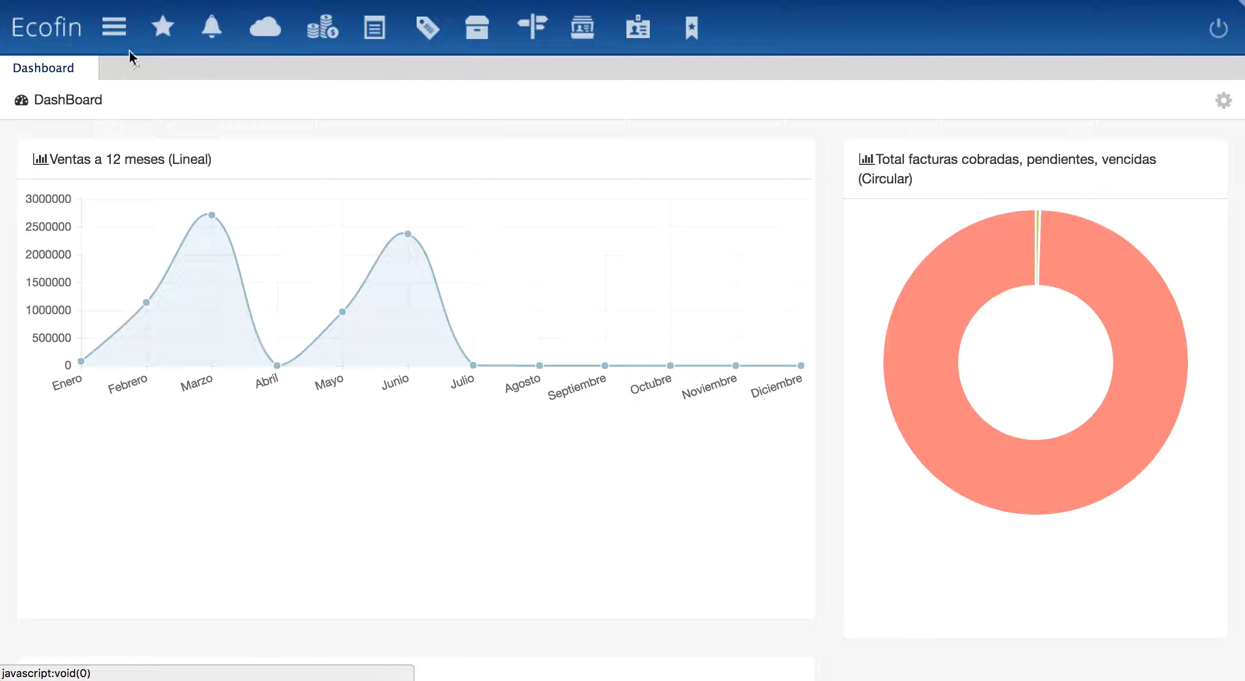
# Open the Redistribucion local transfer record from Tablas de Distribucion under Trabajar con asientos auxiliares.
pyautogui.click(113, 26)
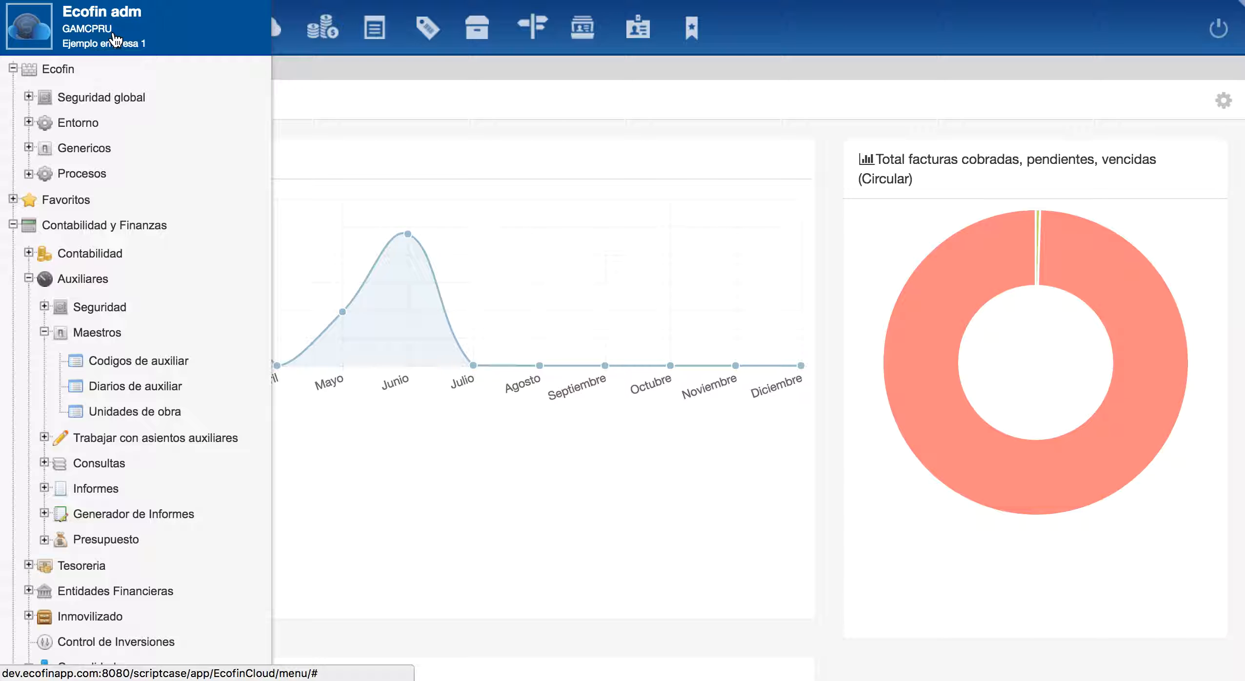
pyautogui.click(44, 333)
pyautogui.click(45, 358)
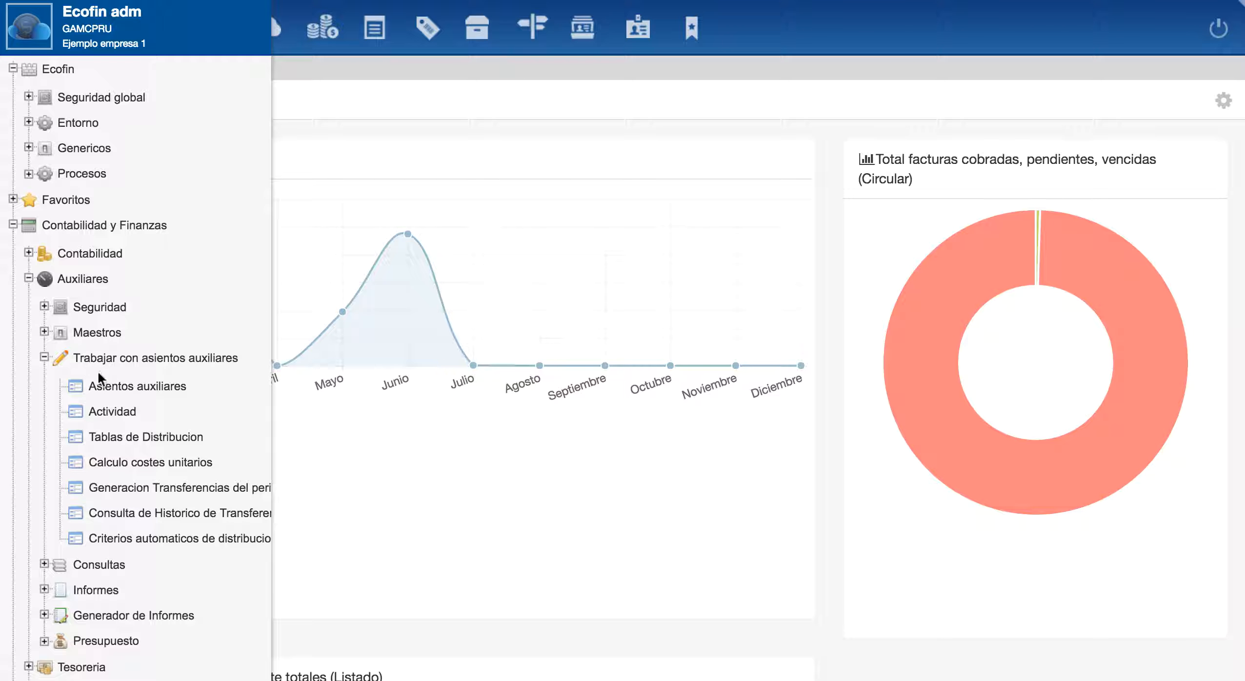
pyautogui.click(129, 441)
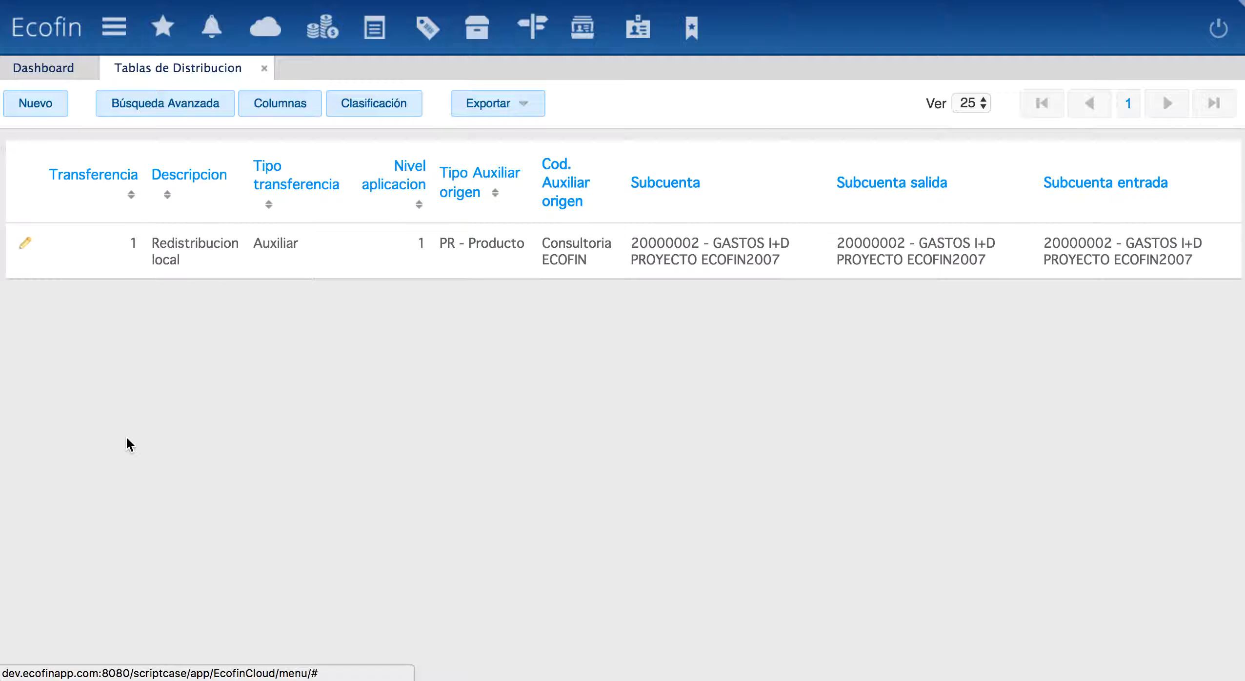
pyautogui.click(26, 251)
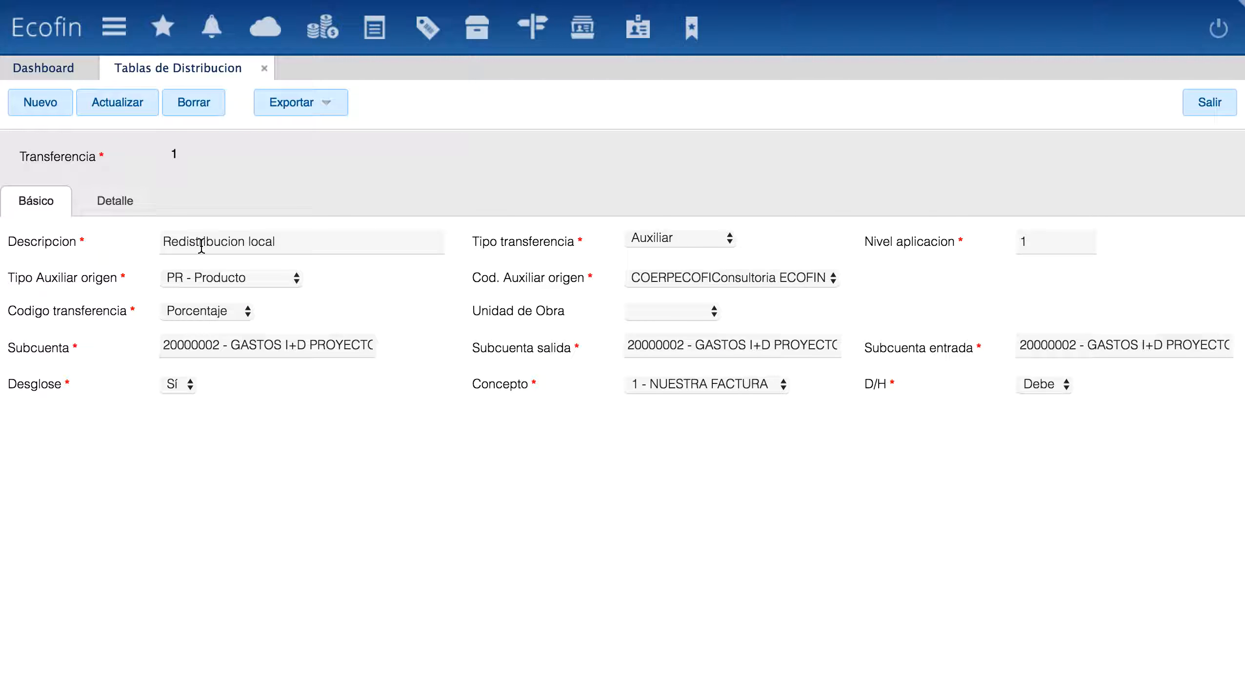
# Examine the available Tipo transferencia and Codigo transferencia options of the distribution record without changing them.
pyautogui.click(695, 242)
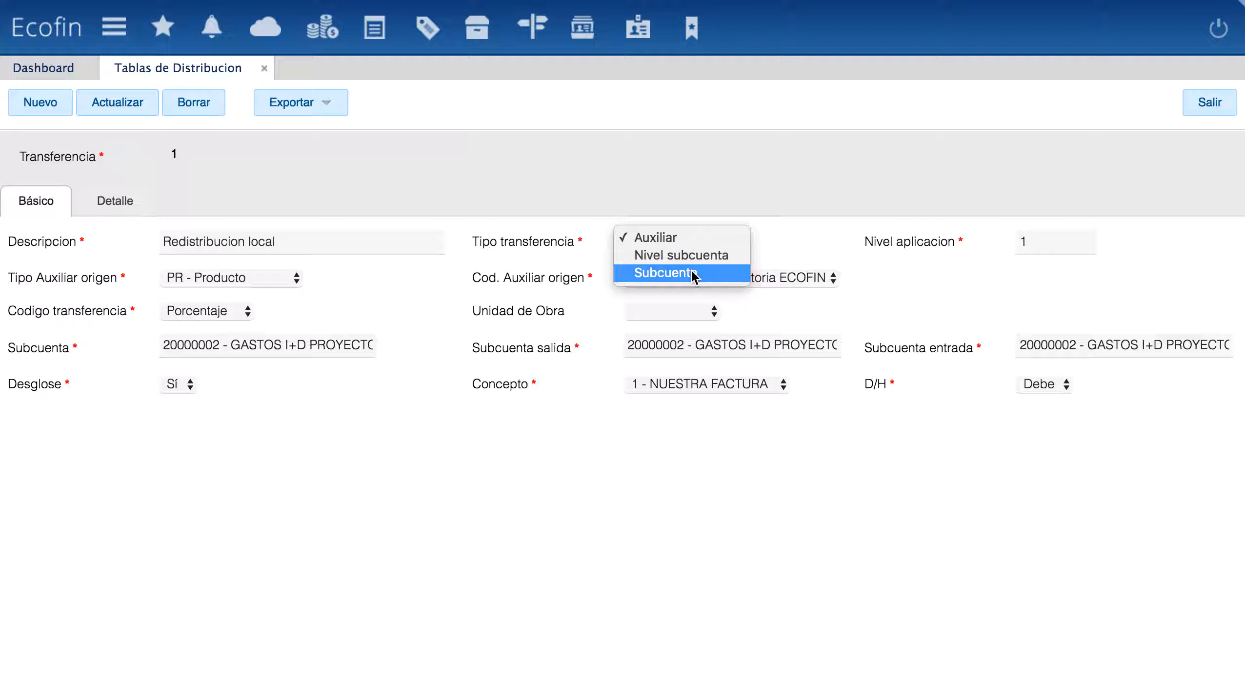
pyautogui.click(820, 247)
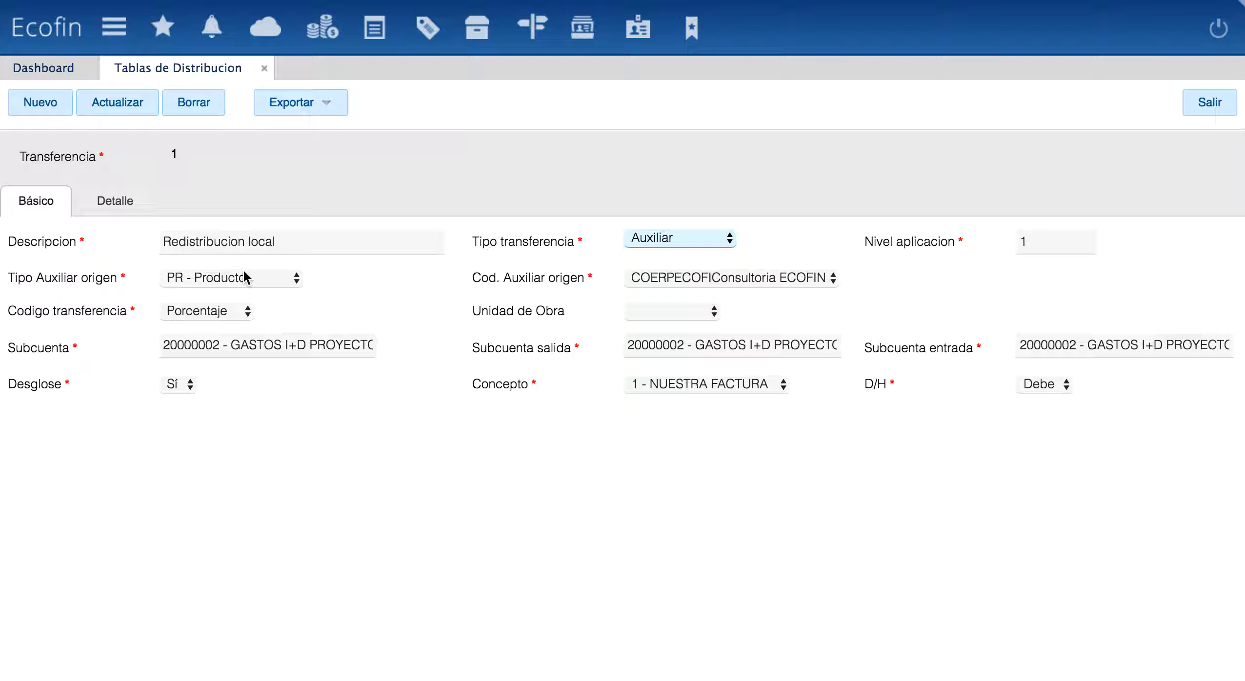
pyautogui.click(223, 313)
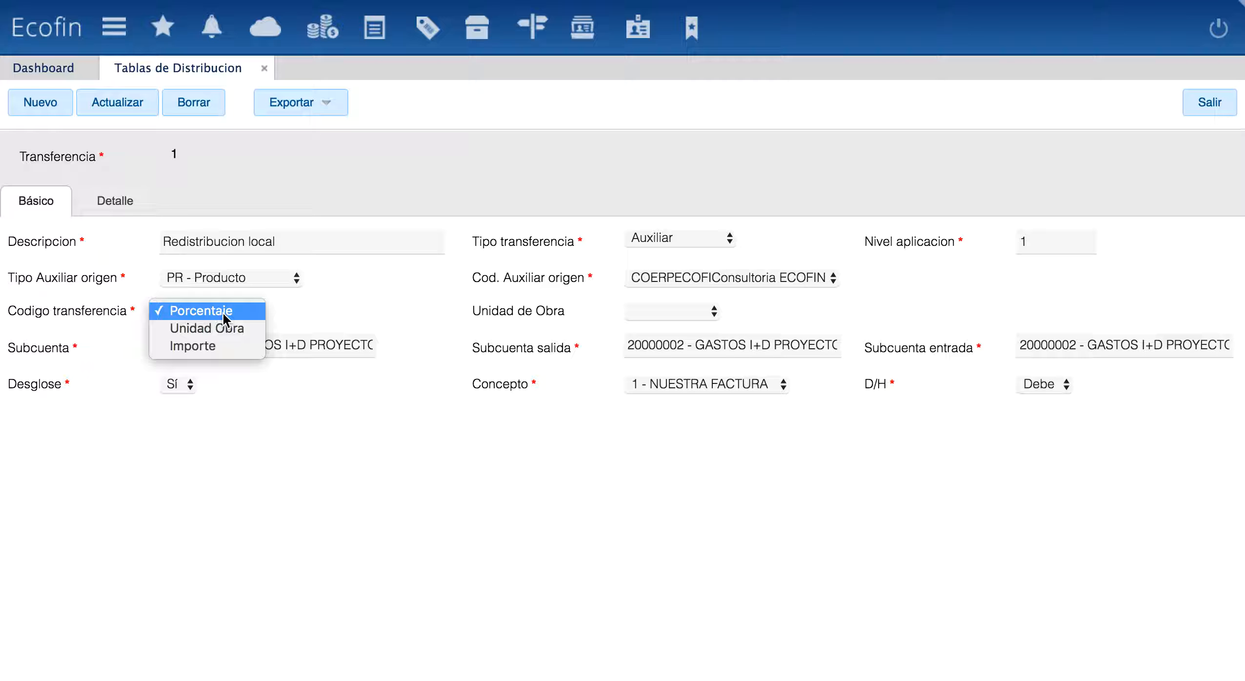
pyautogui.click(362, 287)
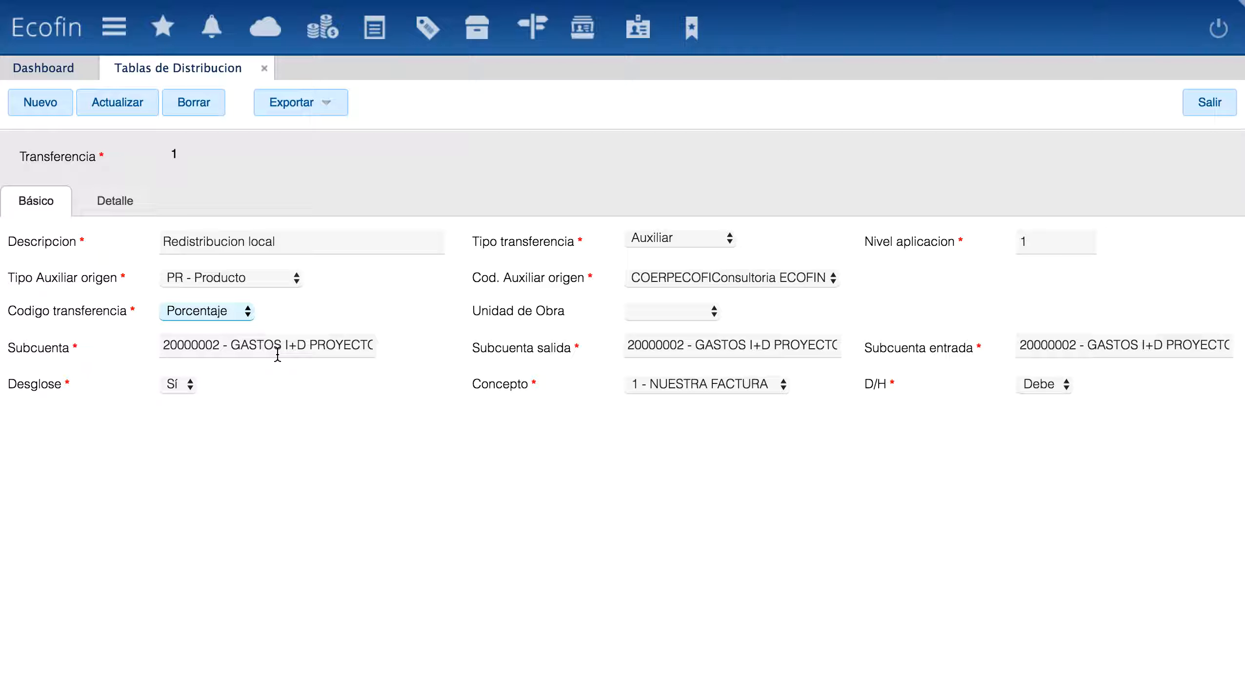
pyautogui.click(657, 235)
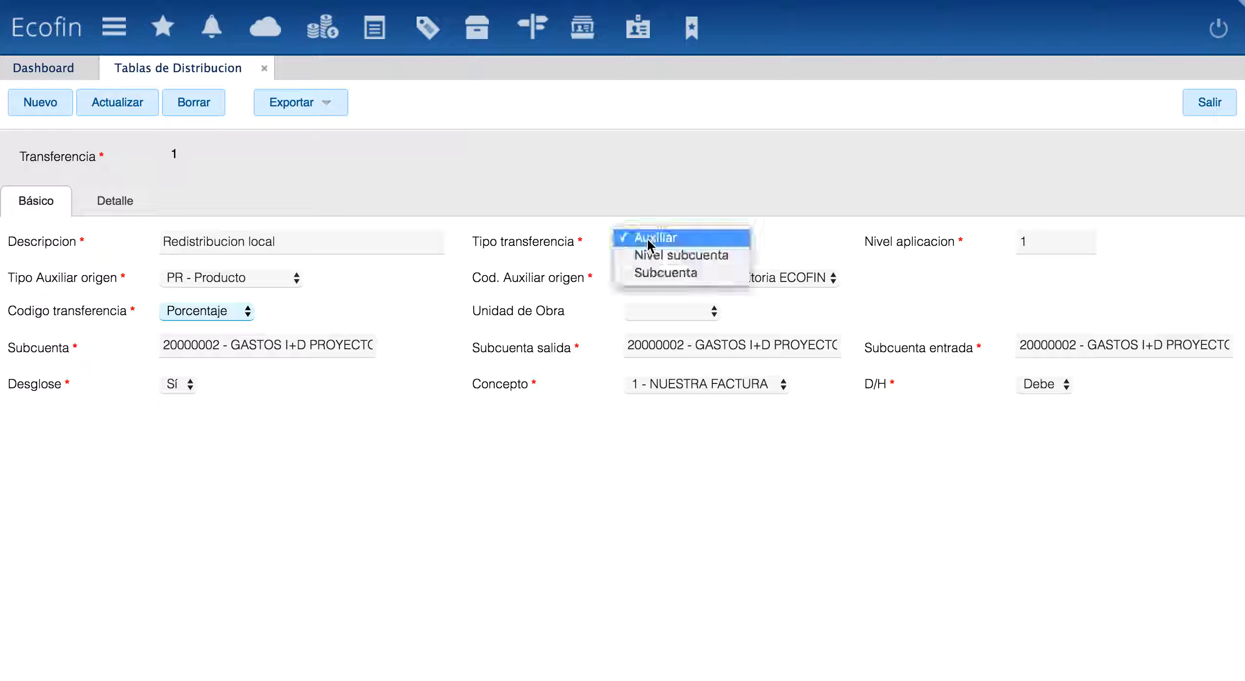
pyautogui.click(750, 220)
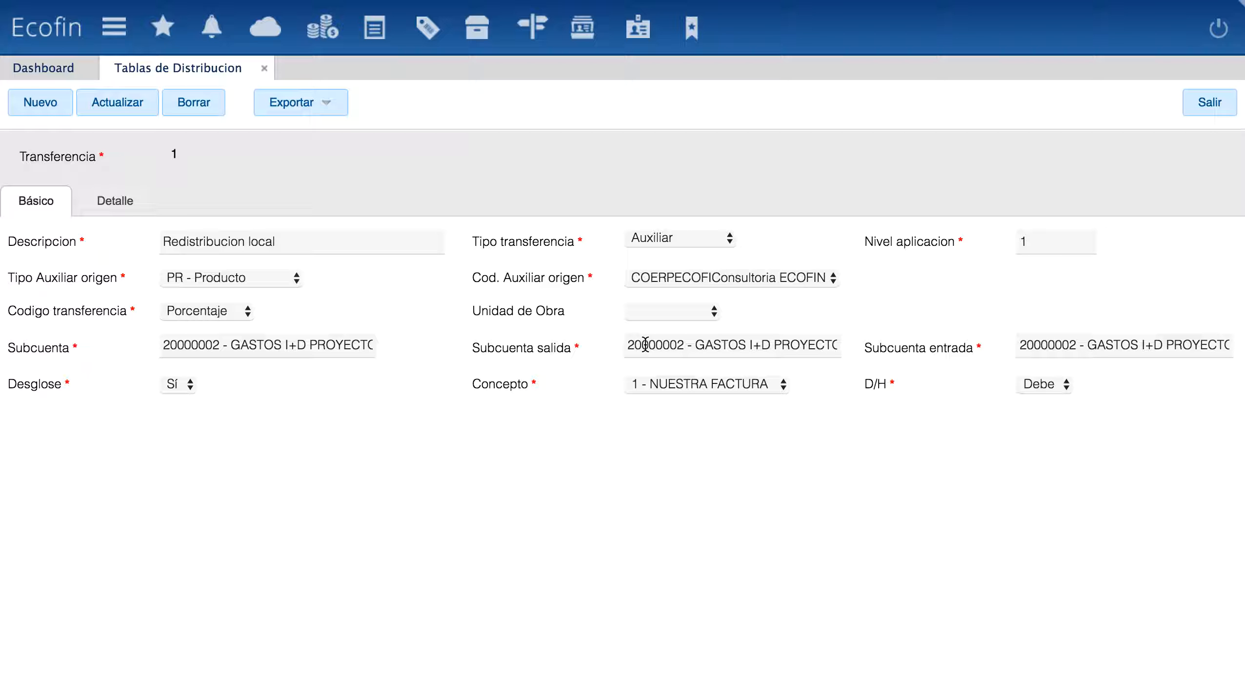
# Review the distribution record's Detalle lines, then exit the record and close Tablas de Distribucion.
pyautogui.click(123, 210)
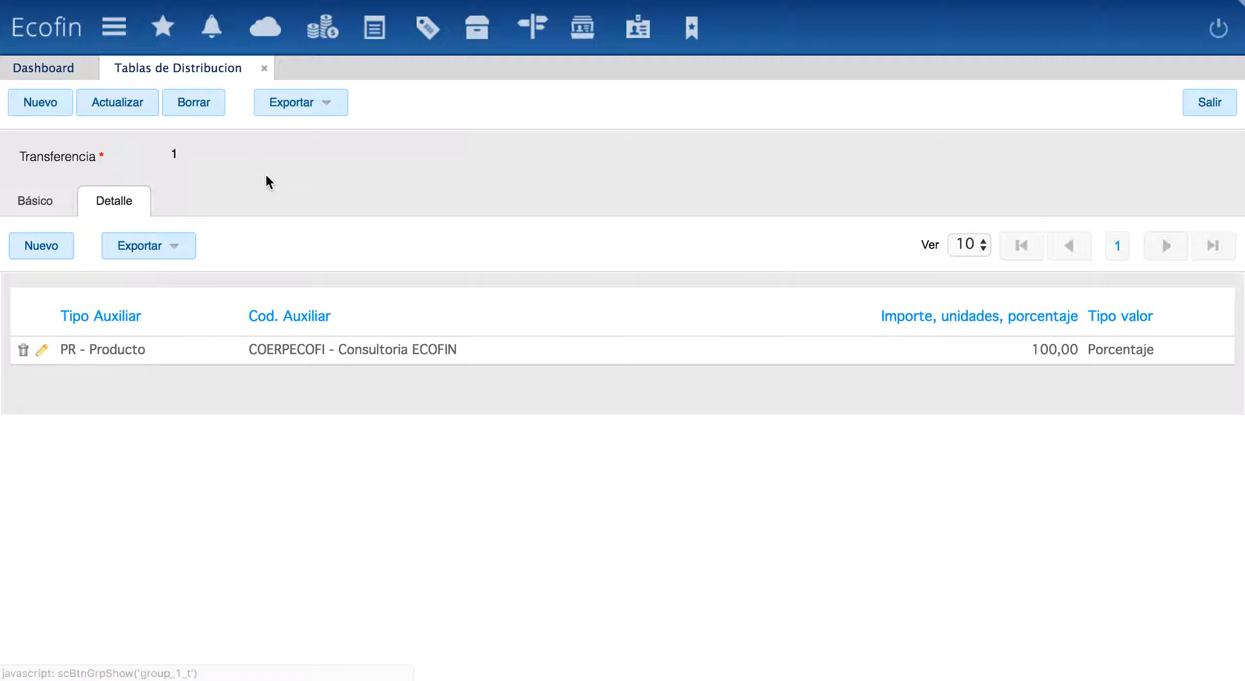
pyautogui.click(1223, 116)
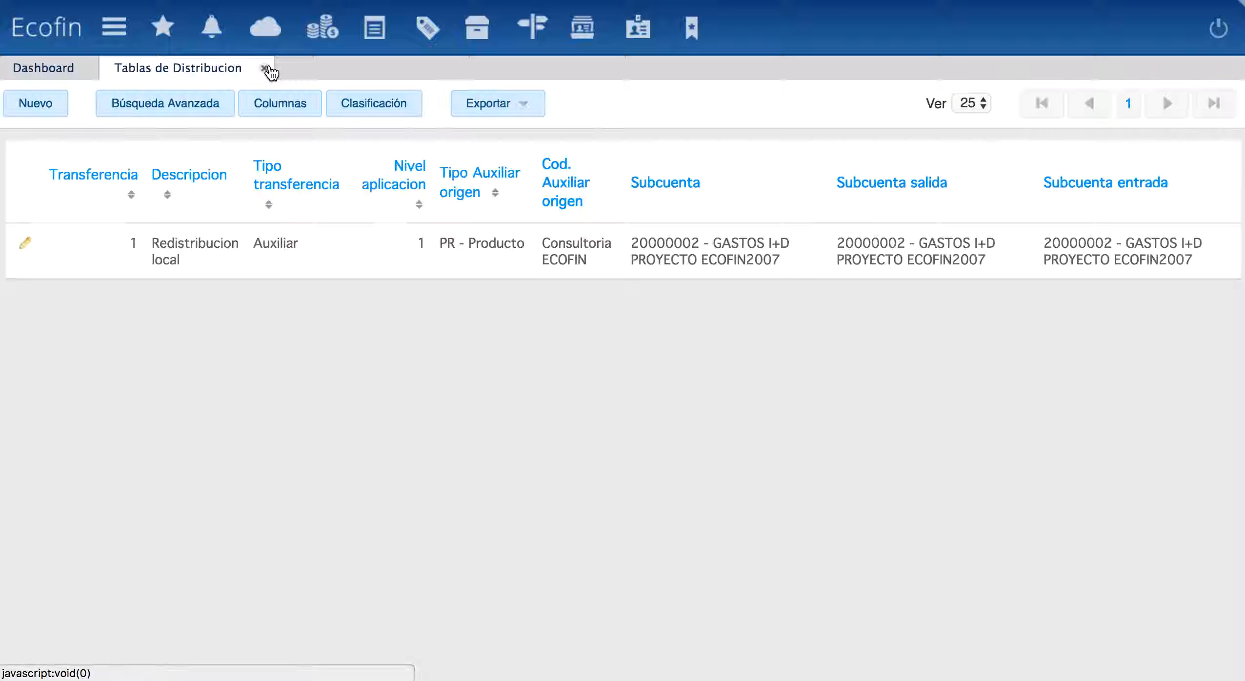
pyautogui.click(266, 69)
# Review the existing record in Criterios automaticos de distribucion and close it without changes.
pyautogui.click(114, 27)
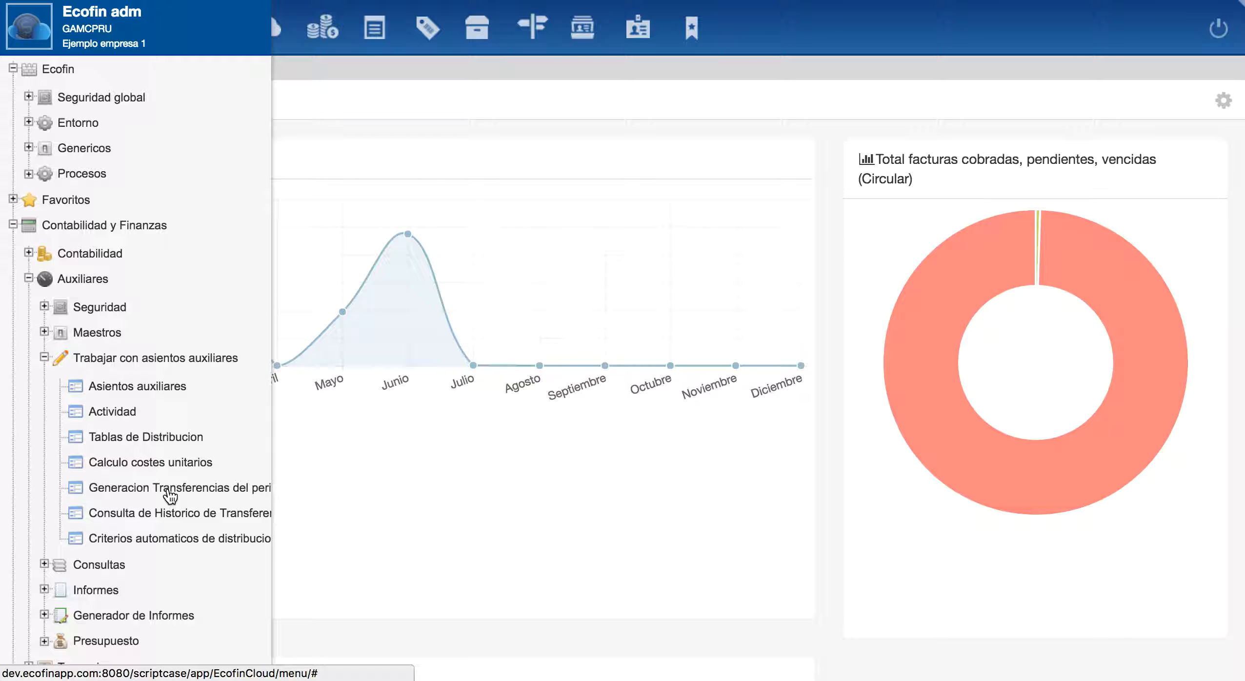
pyautogui.click(206, 537)
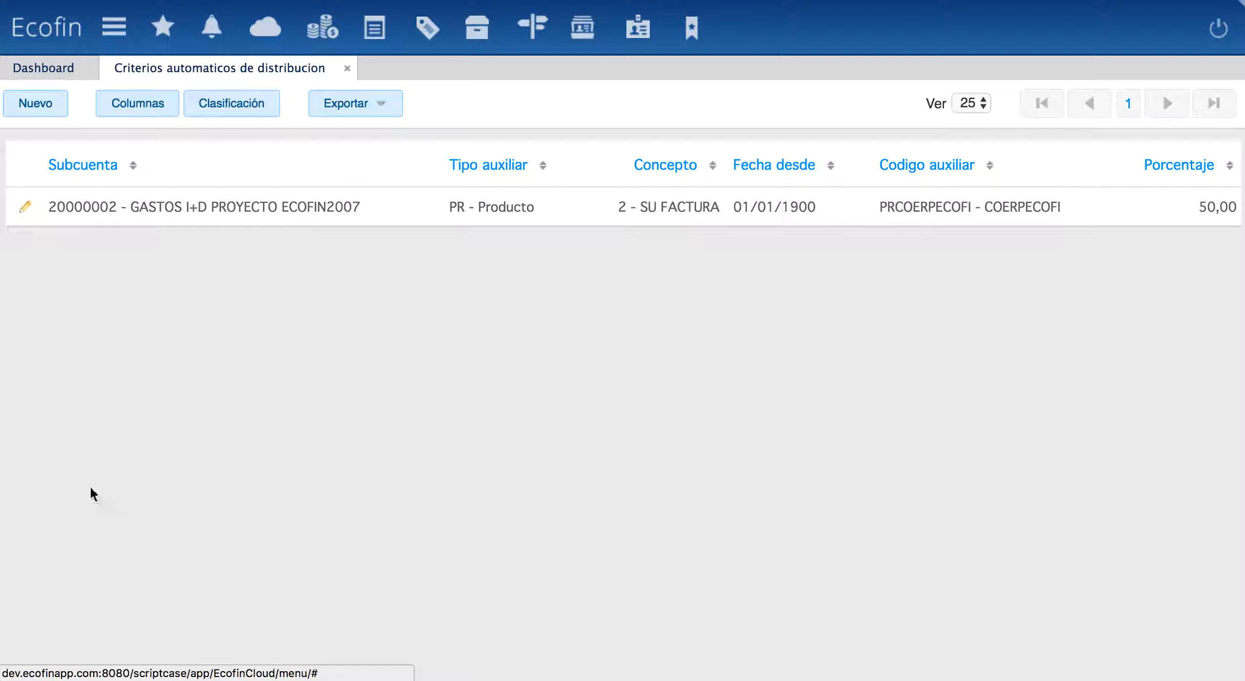
pyautogui.click(25, 208)
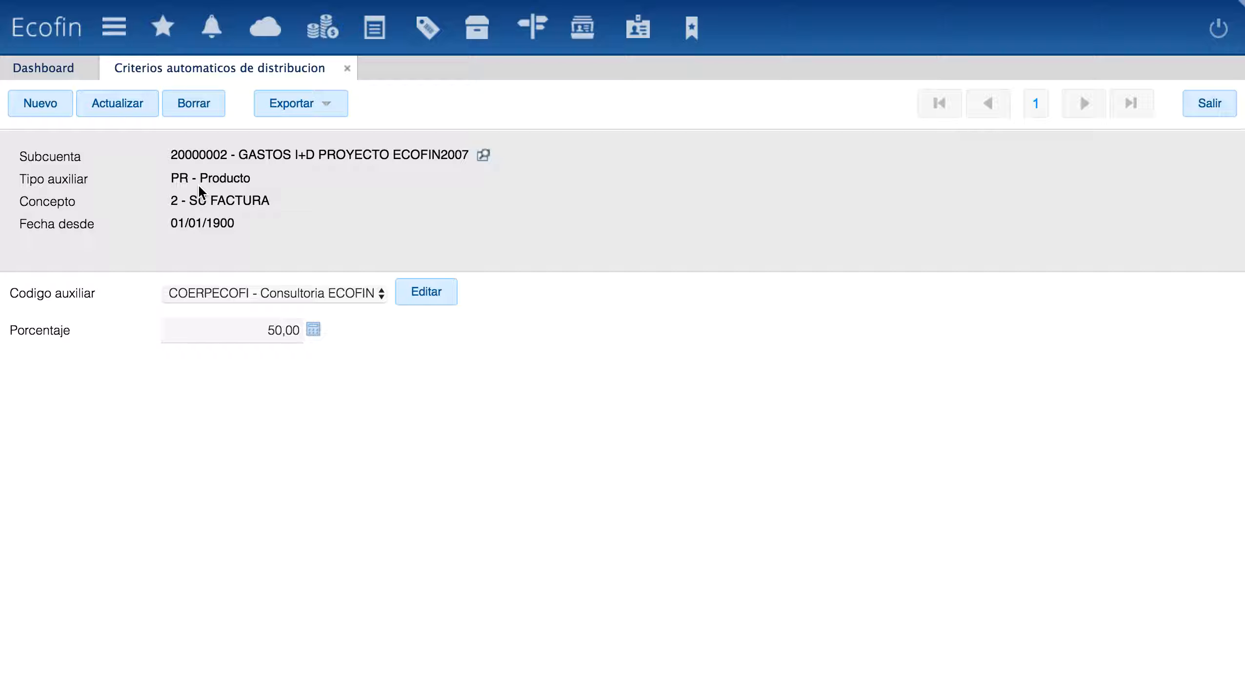
pyautogui.click(347, 69)
# Open the Acumulado por tipo y codigo query from the Auxiliares Consultas section.
pyautogui.click(114, 27)
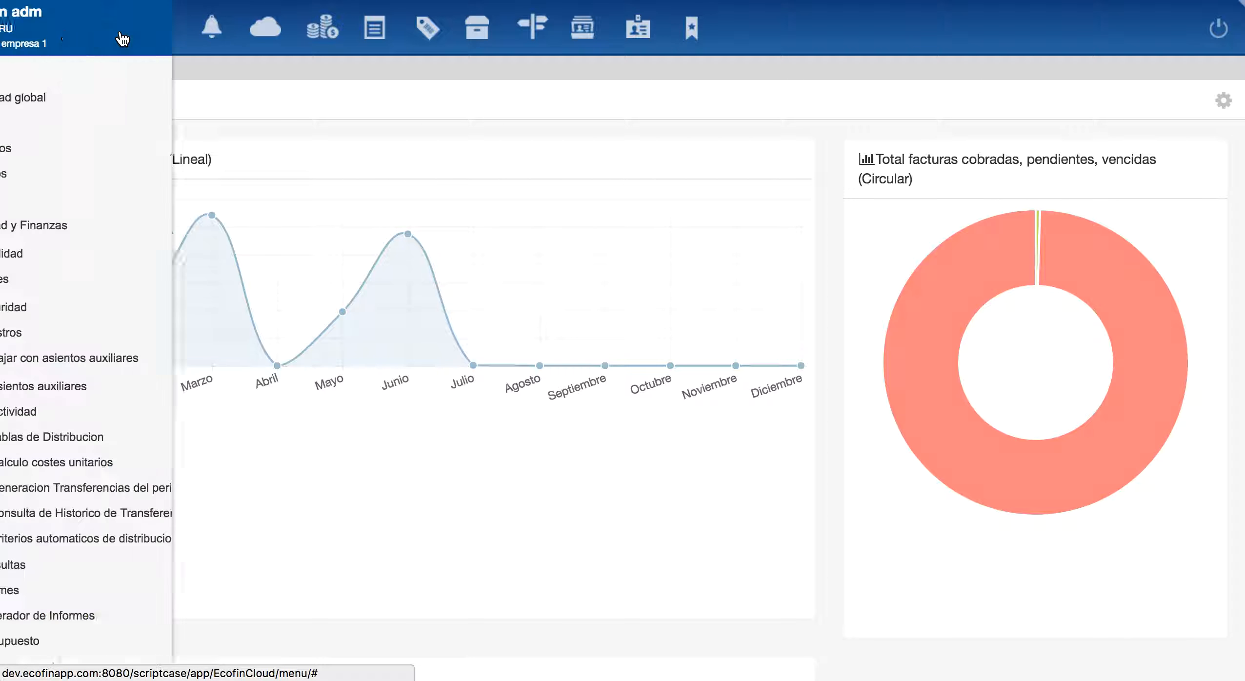
pyautogui.click(44, 358)
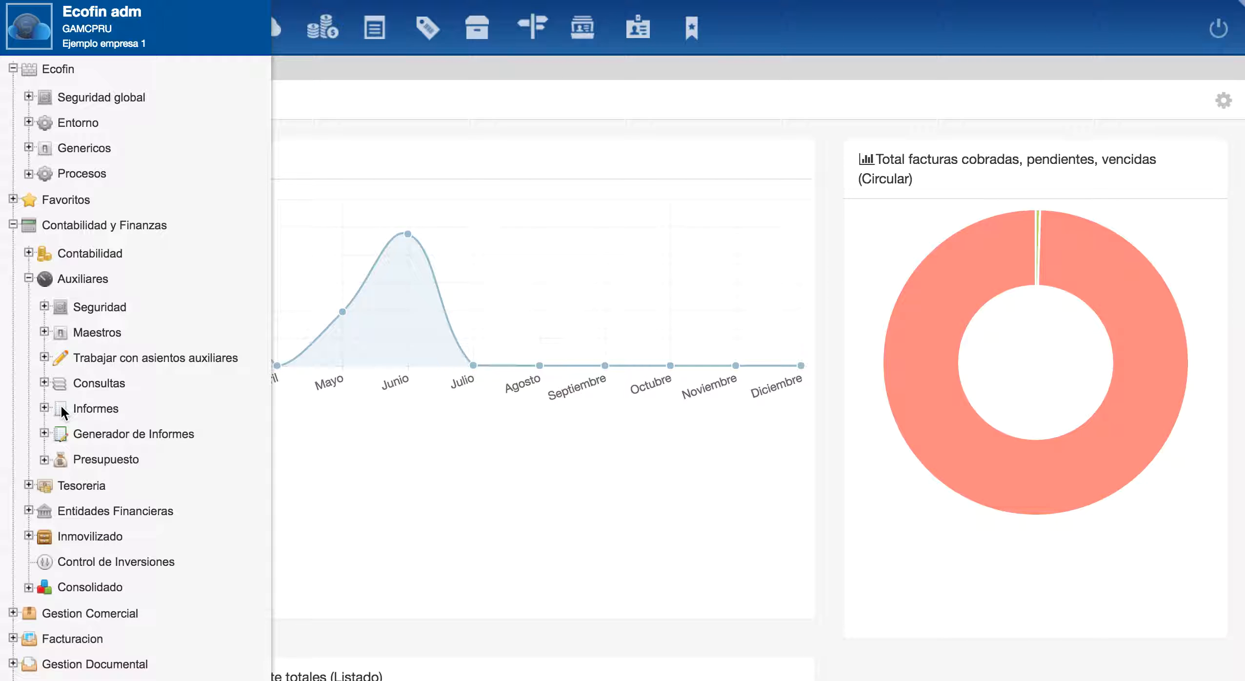
pyautogui.click(44, 383)
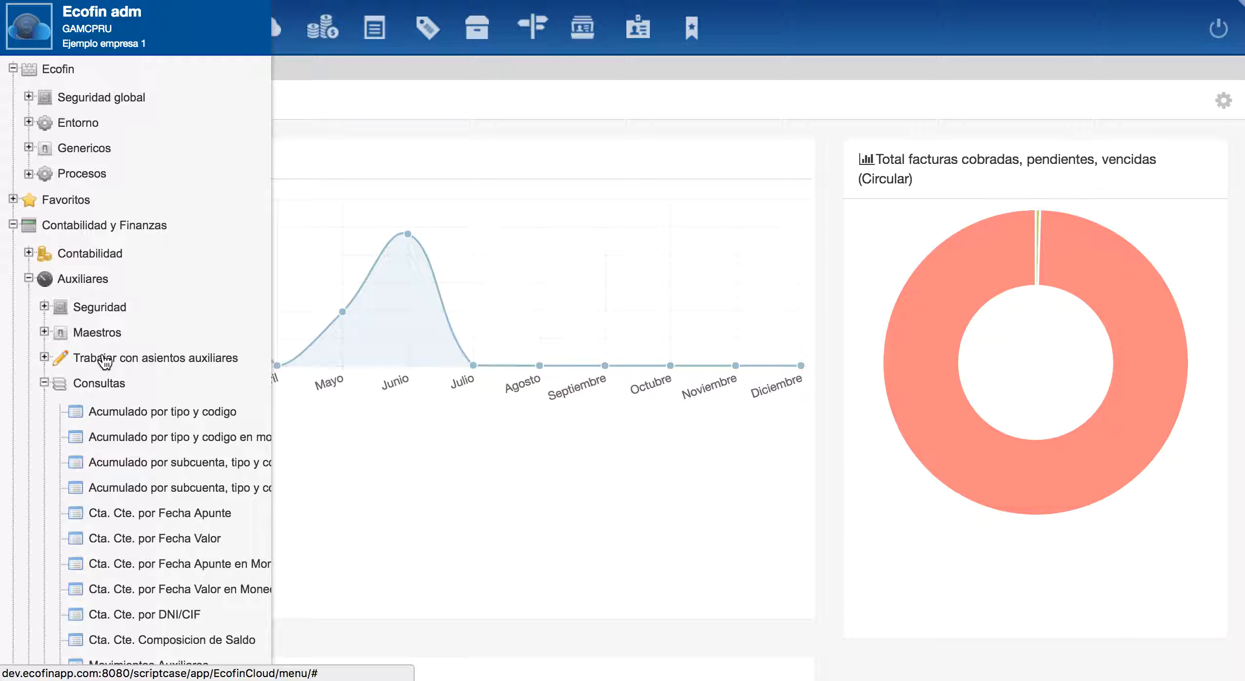
pyautogui.scroll(-5, 100, 359)
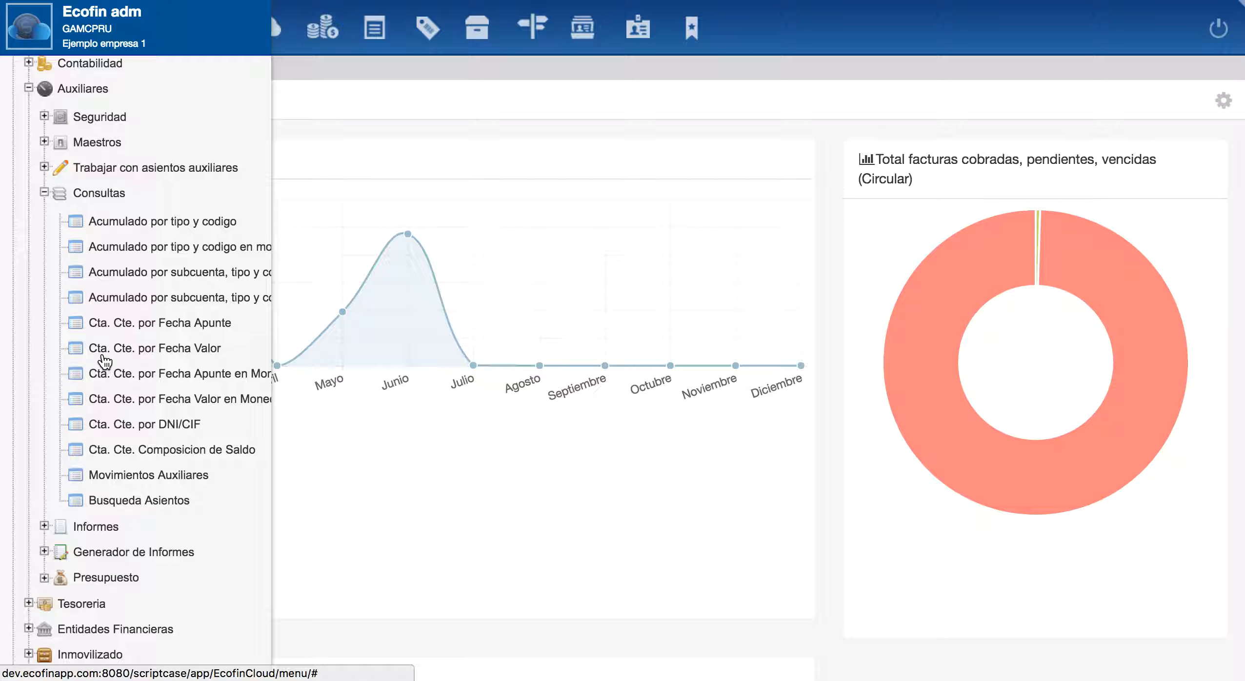
pyautogui.click(155, 229)
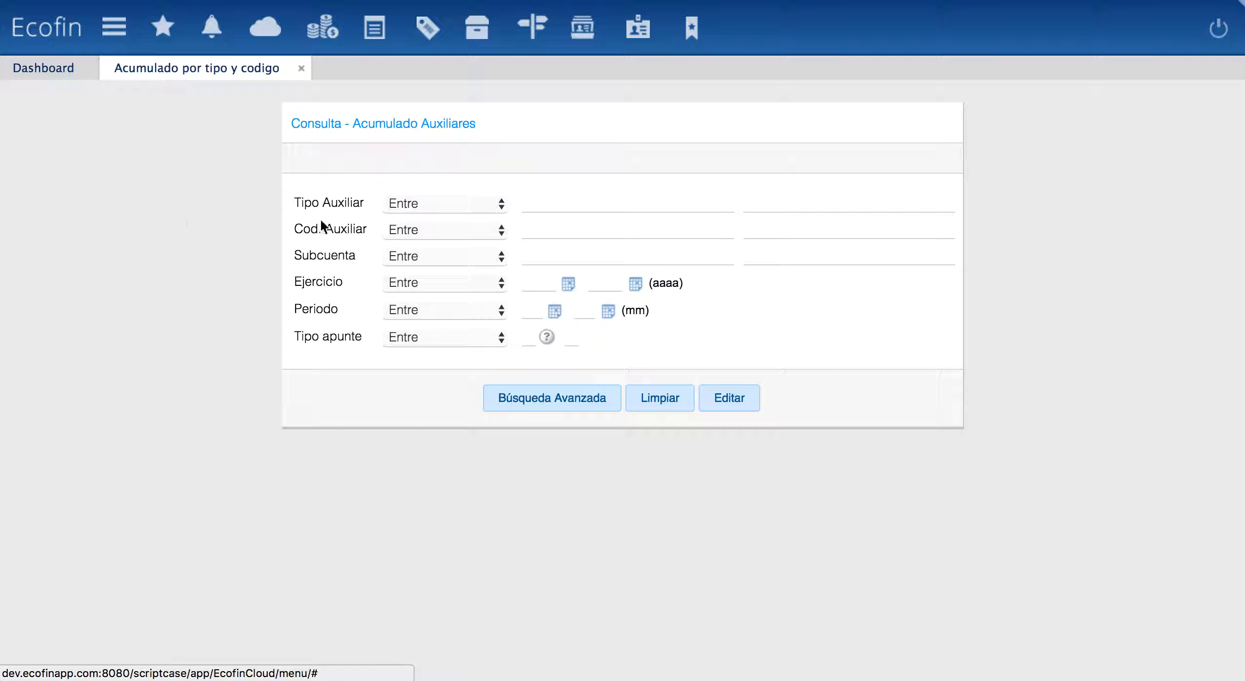
# Set the query's Tipo Auxiliar filter to Exactamente igual with the value PR - Producto.
pyautogui.click(542, 209)
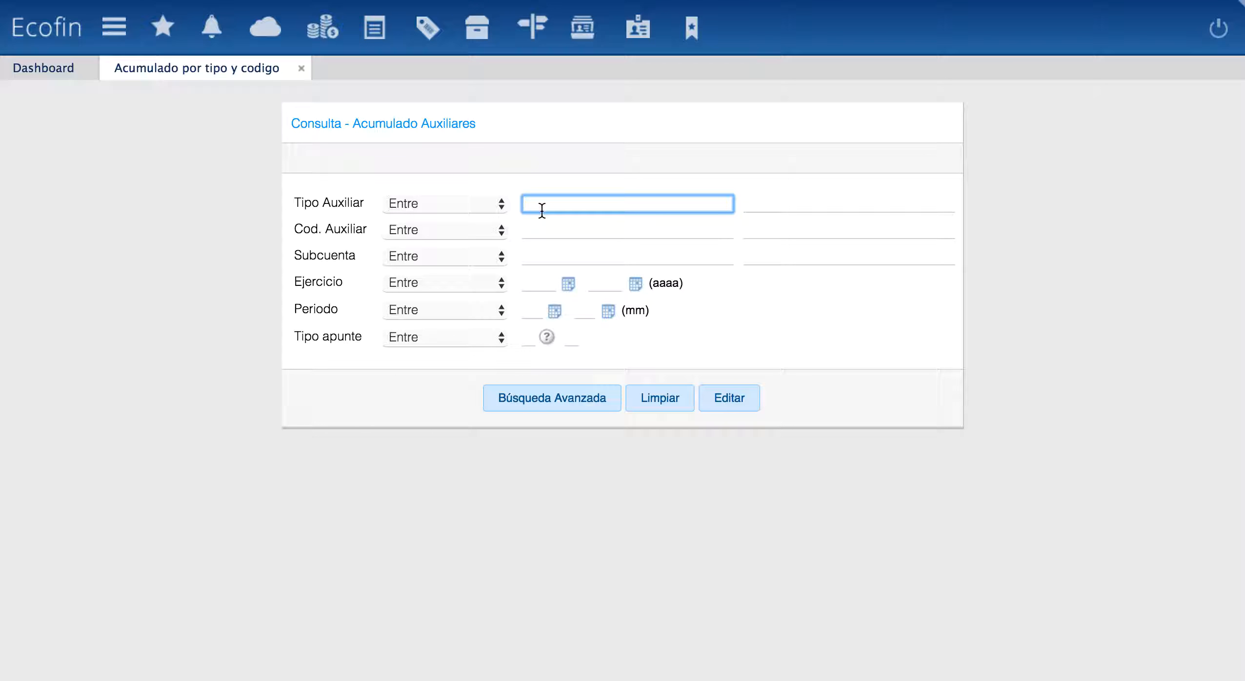
pyautogui.write('pr')
pyautogui.click(571, 226)
pyautogui.click(478, 202)
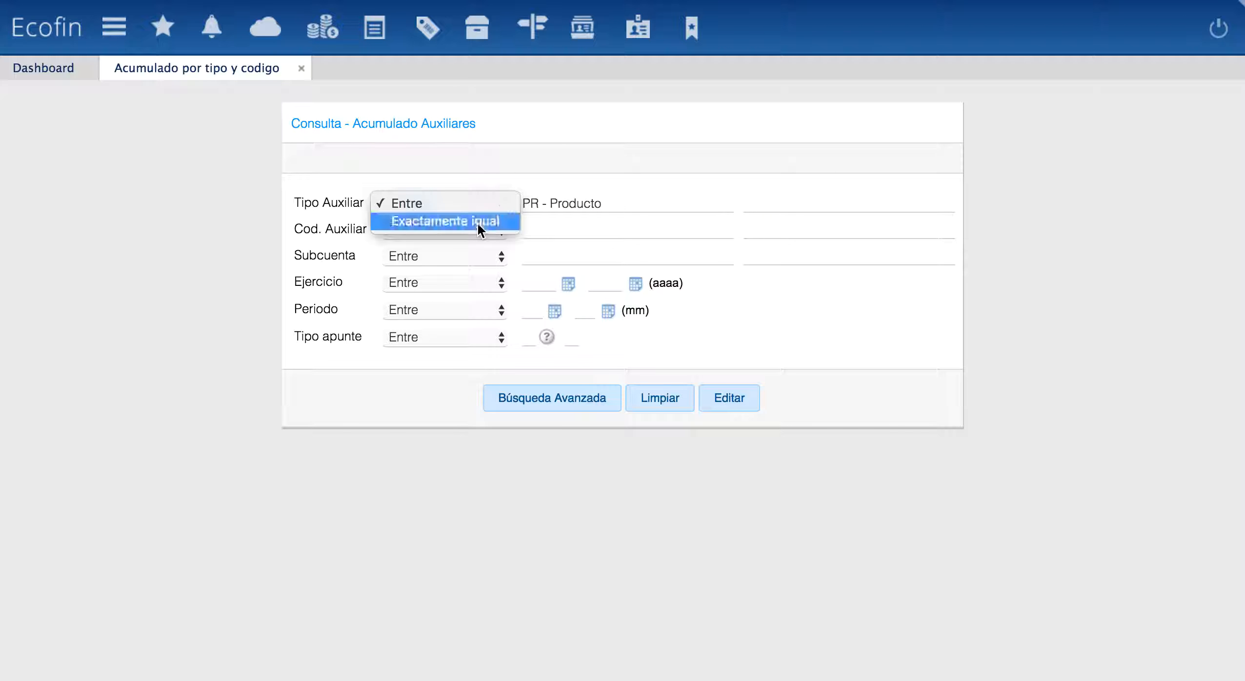
pyautogui.click(478, 224)
# Set the Cod. Auxiliar filter's starting value to COERPECOFI - Consultoria ECOFIN and run the query.
pyautogui.click(531, 232)
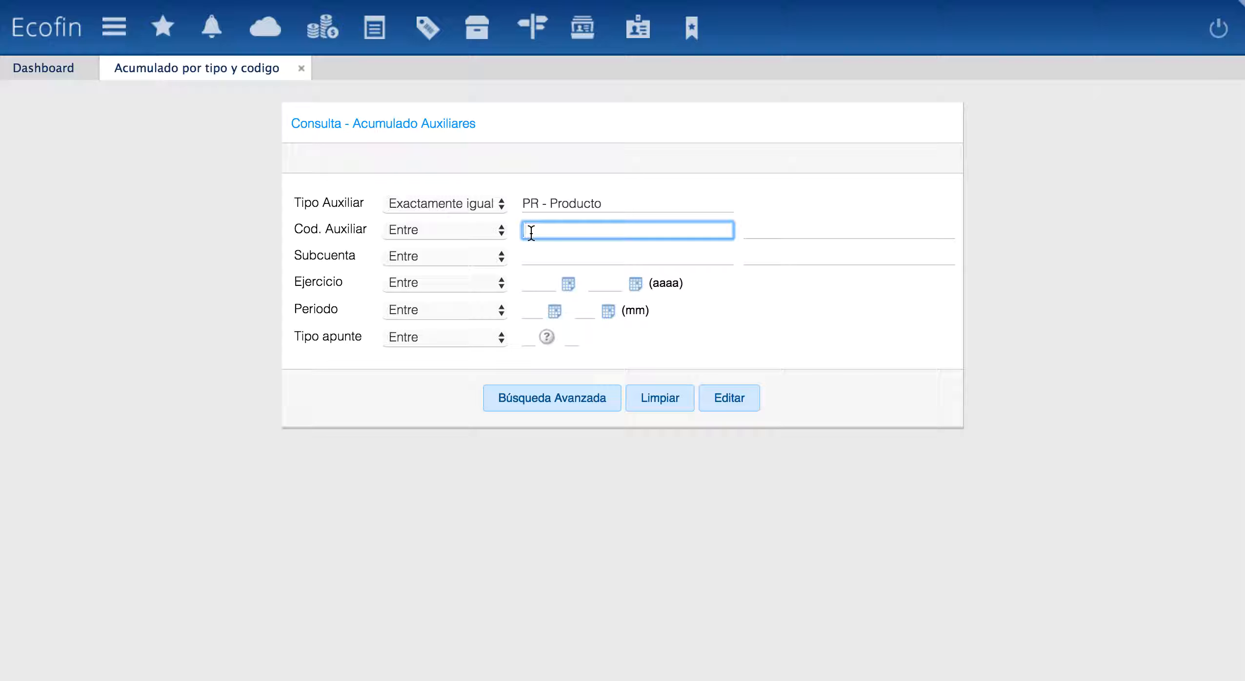
pyautogui.write('eco')
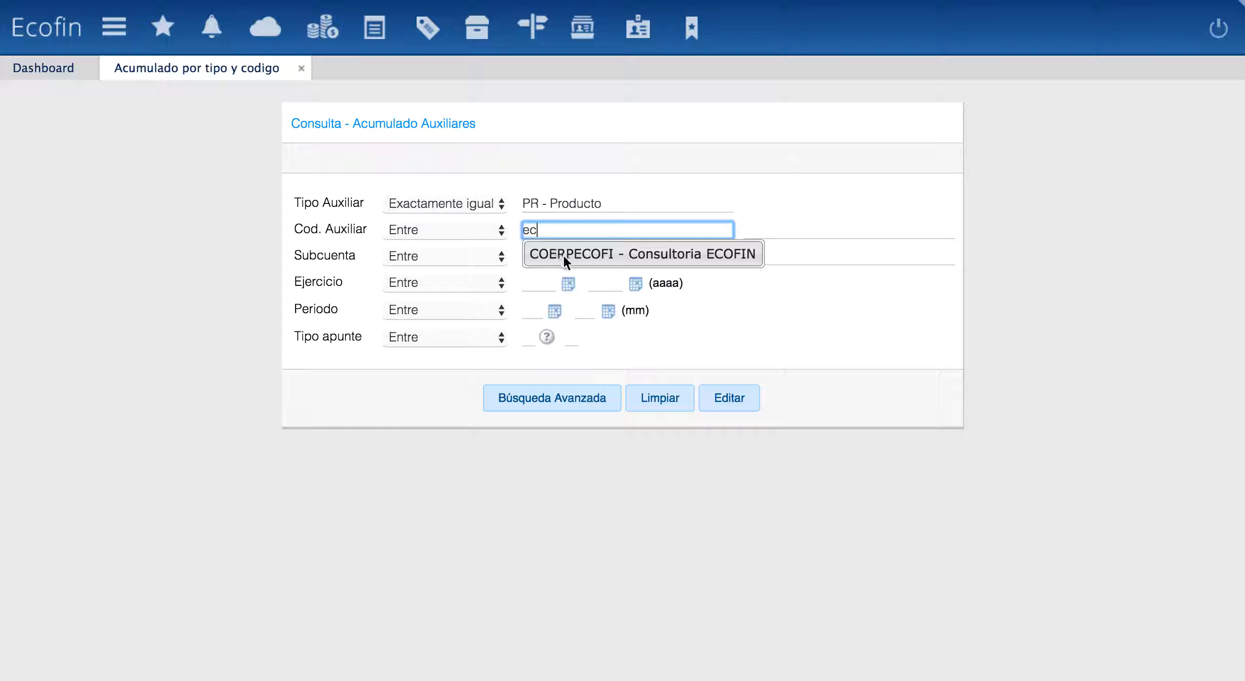
pyautogui.click(563, 256)
pyautogui.click(543, 397)
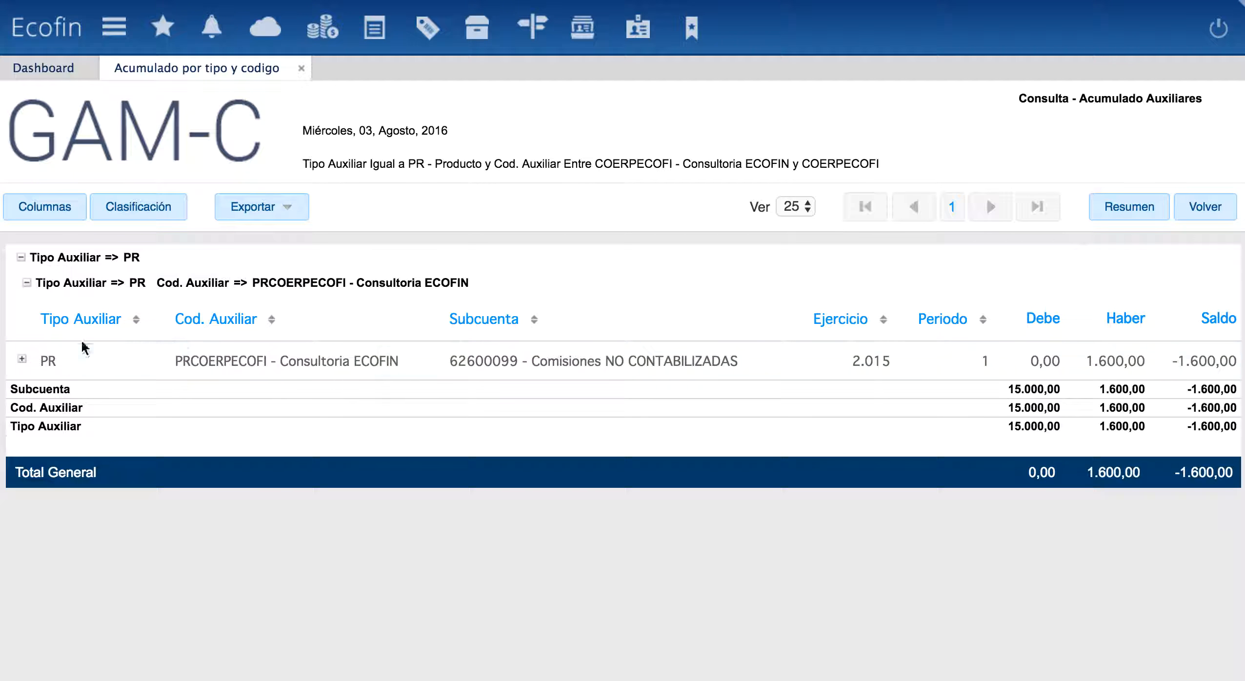
# Expand the PR result row to examine its underlying entries, then close the accumulated auxiliaries query.
pyautogui.click(22, 359)
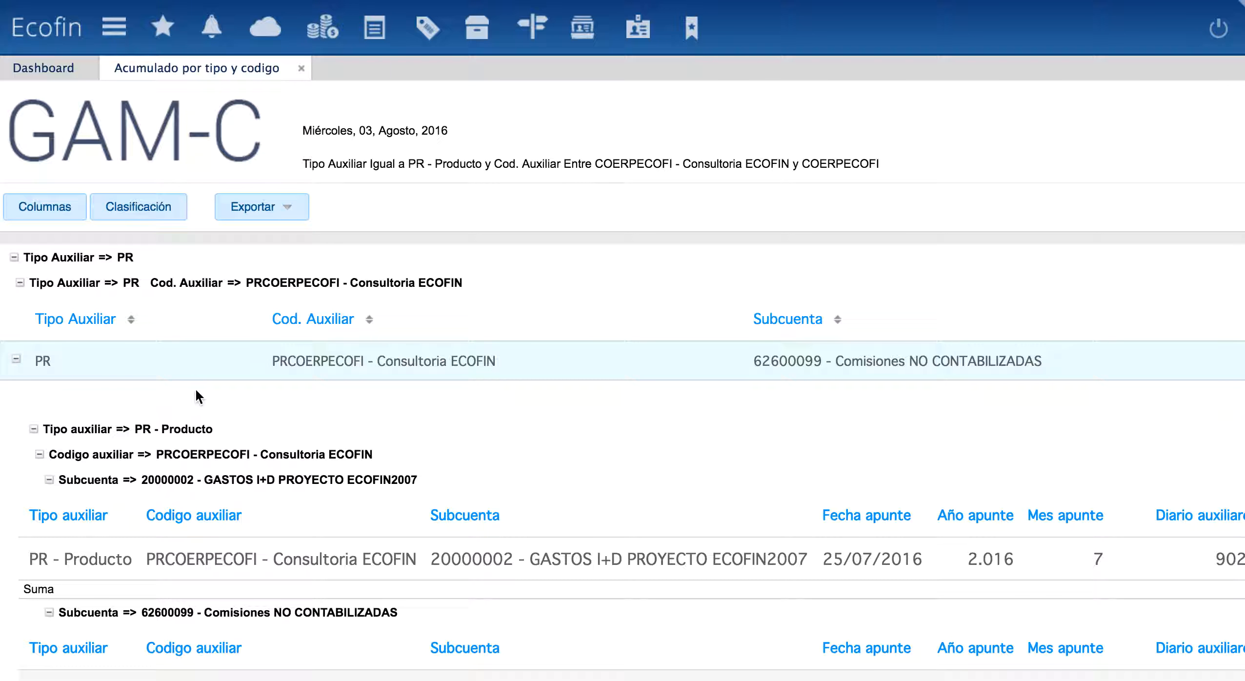
pyautogui.scroll(-8, 196, 389)
pyautogui.scroll(8, 196, 389)
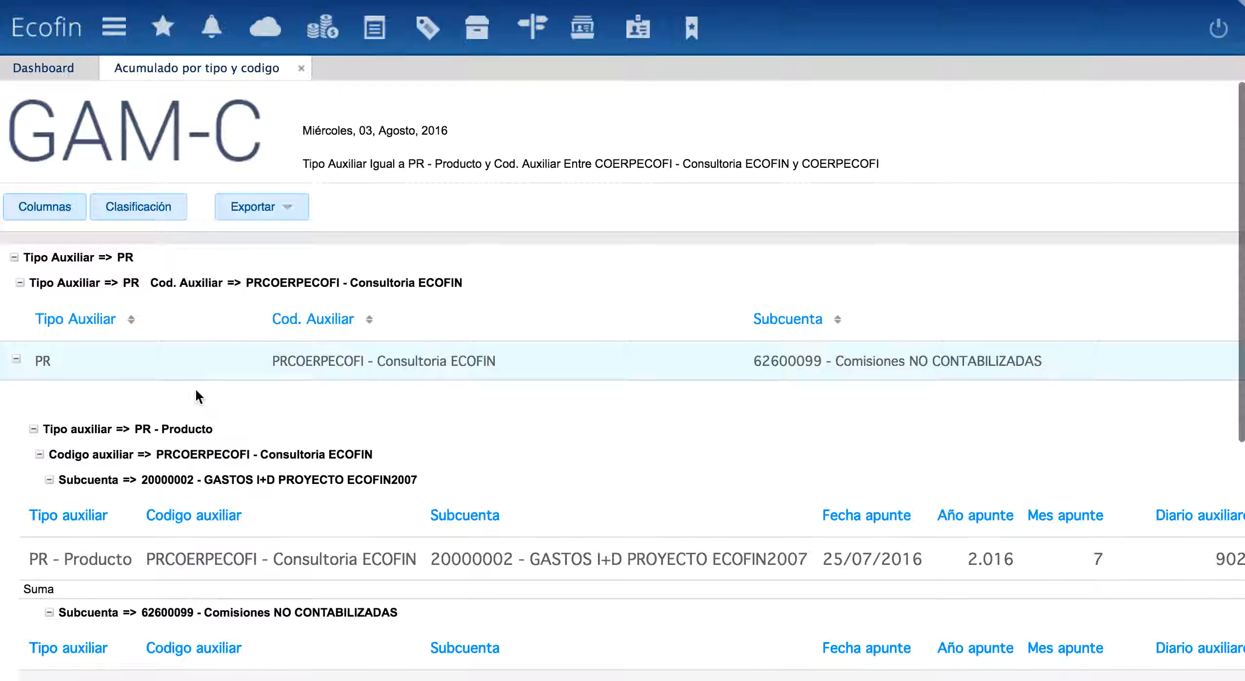
pyautogui.click(302, 73)
# Review the options offered in the Informes, Generador de Informes and Presupuesto sections of Auxiliares.
pyautogui.click(113, 27)
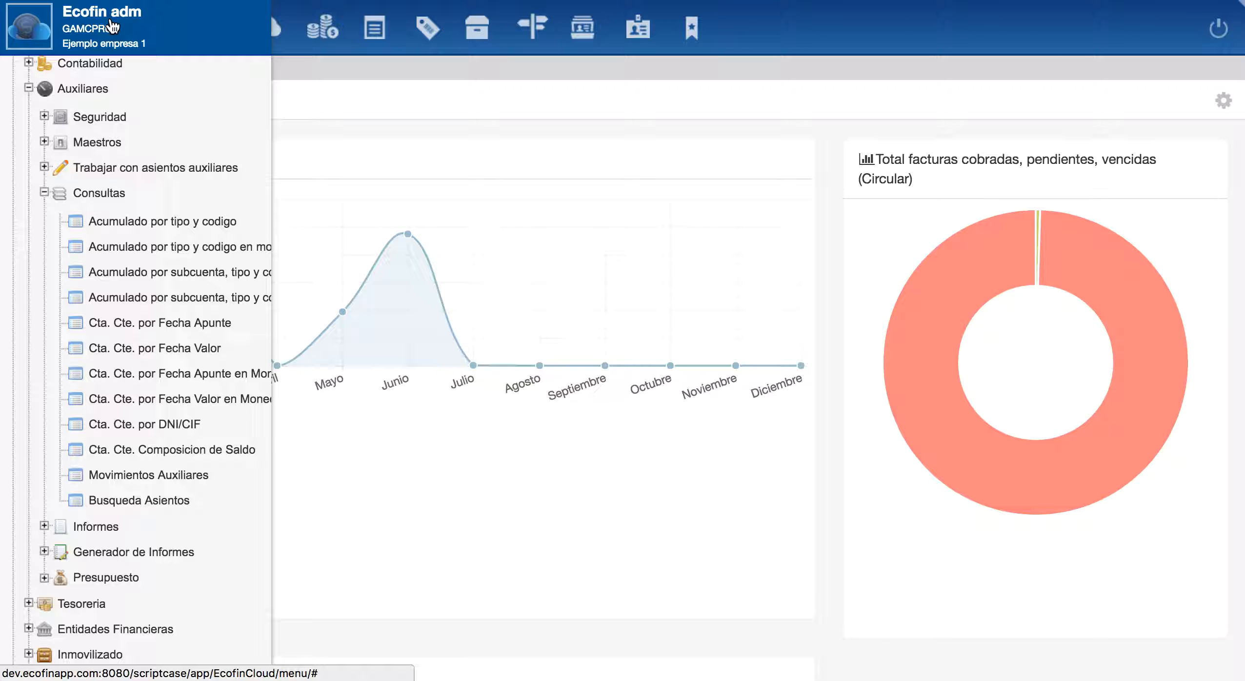
pyautogui.click(44, 192)
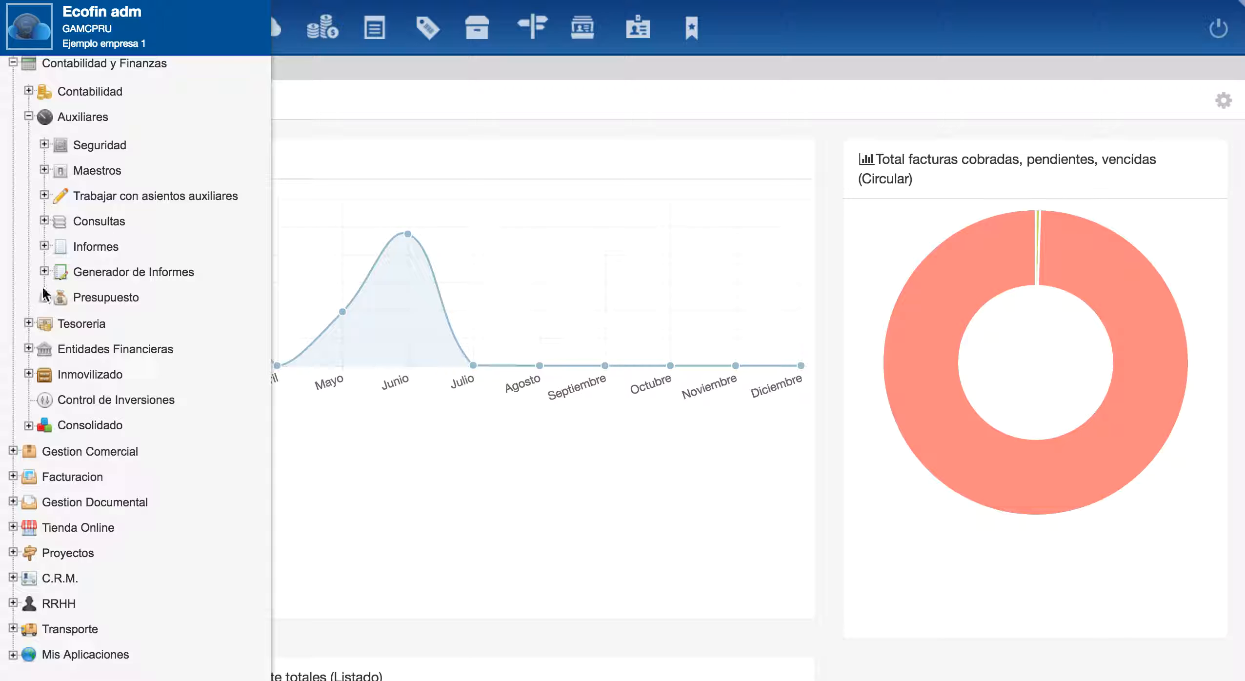
pyautogui.click(44, 247)
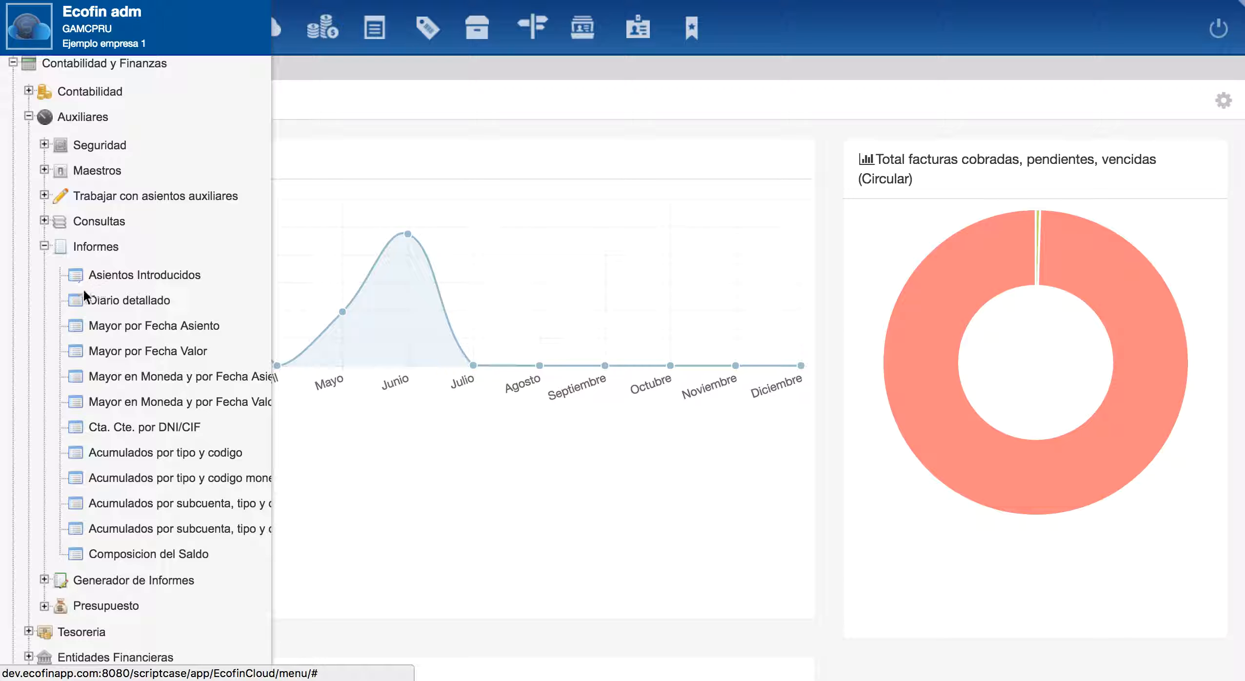
pyautogui.click(44, 246)
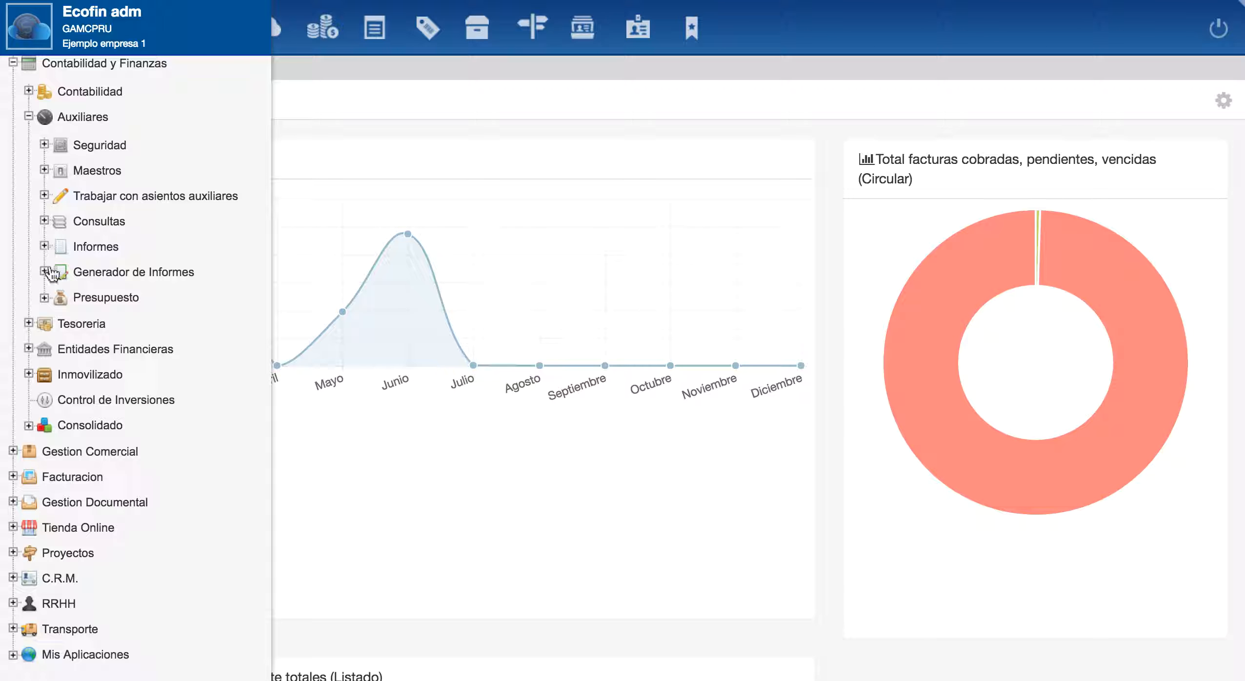
pyautogui.click(45, 272)
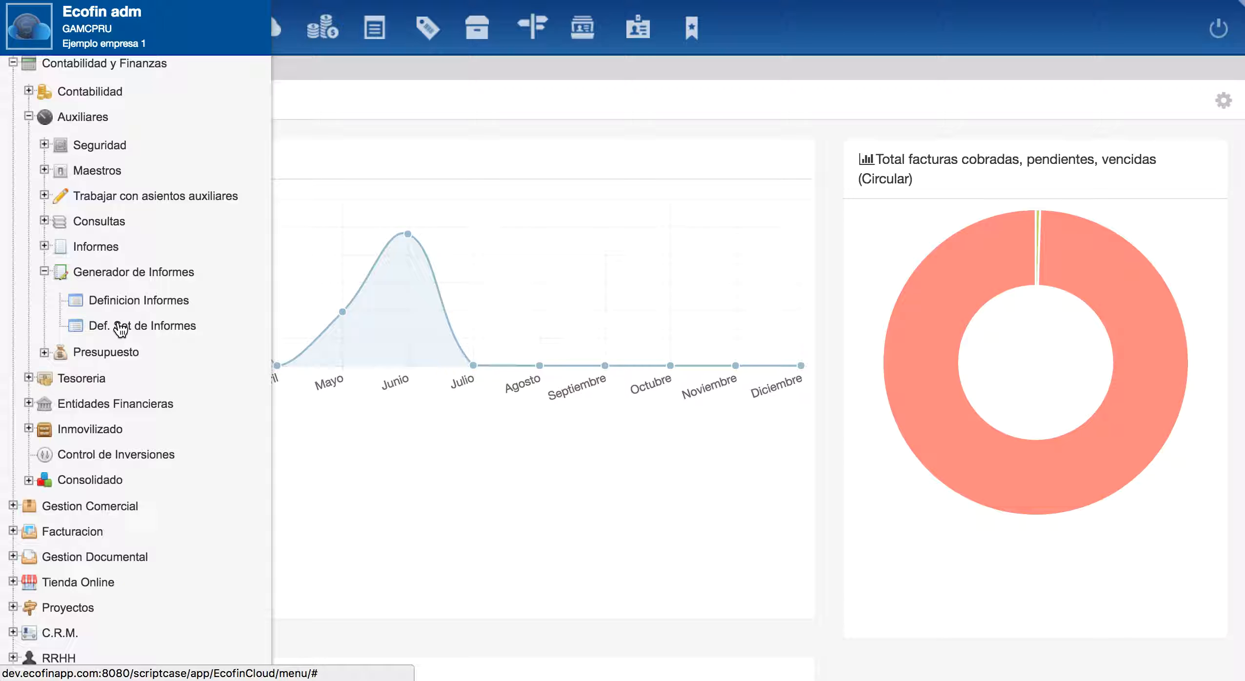
pyautogui.click(44, 272)
pyautogui.click(44, 298)
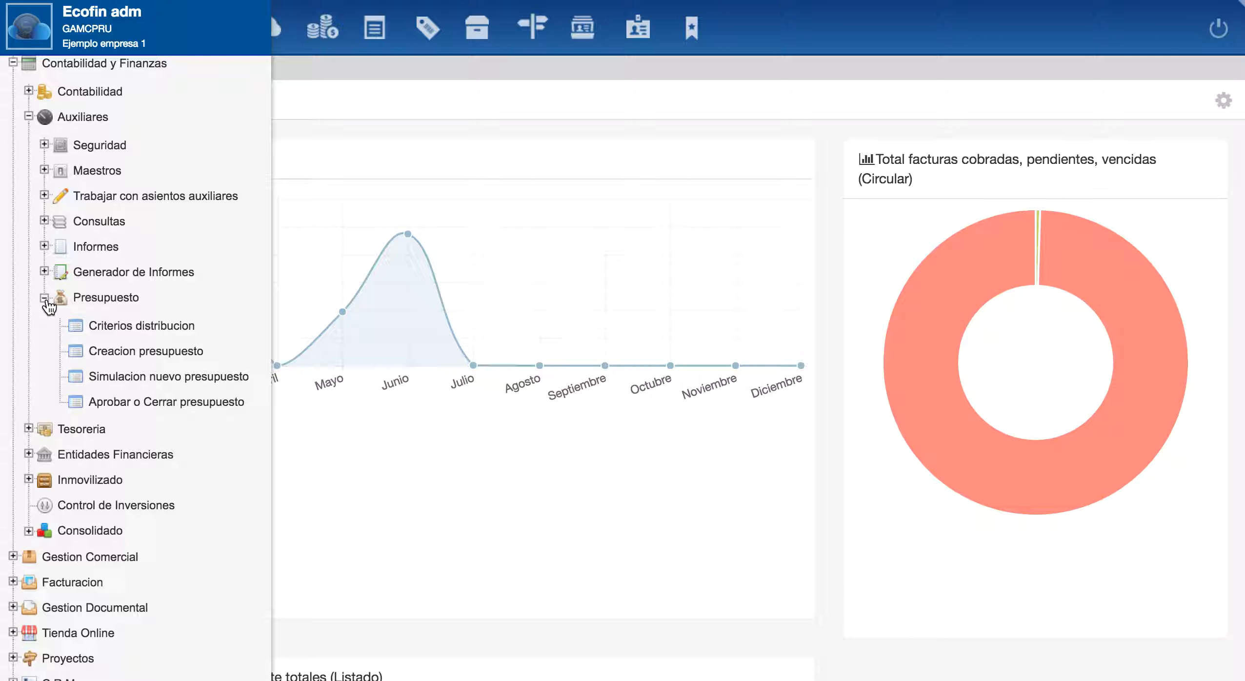